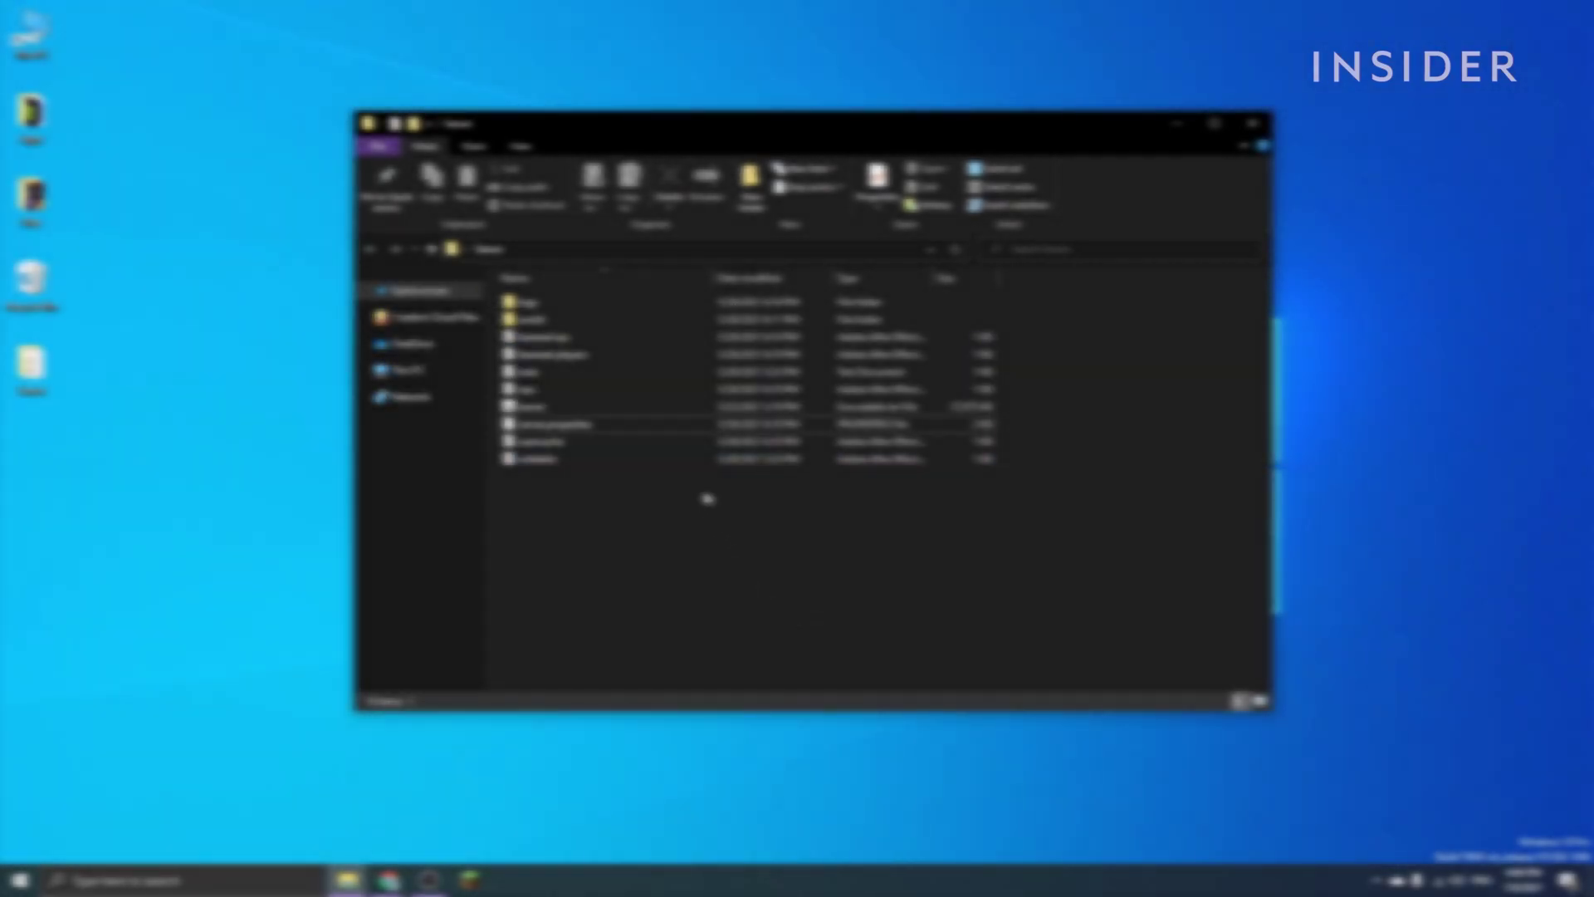
Open the server.properties file from the Server folder in Notepad
double_click(687, 424)
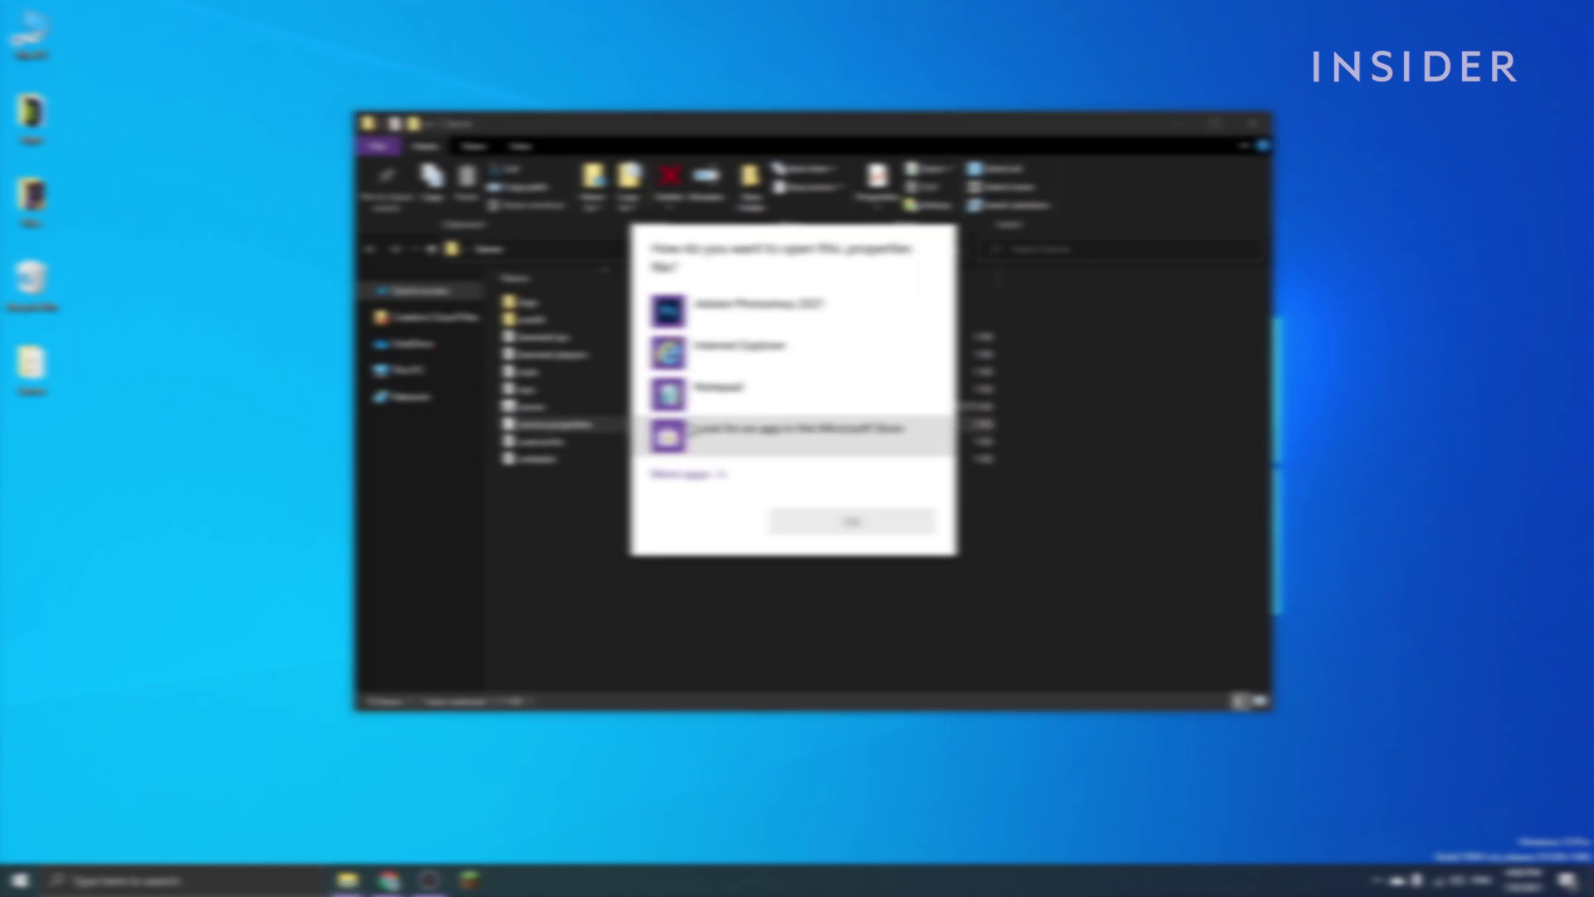
left_click(744, 390)
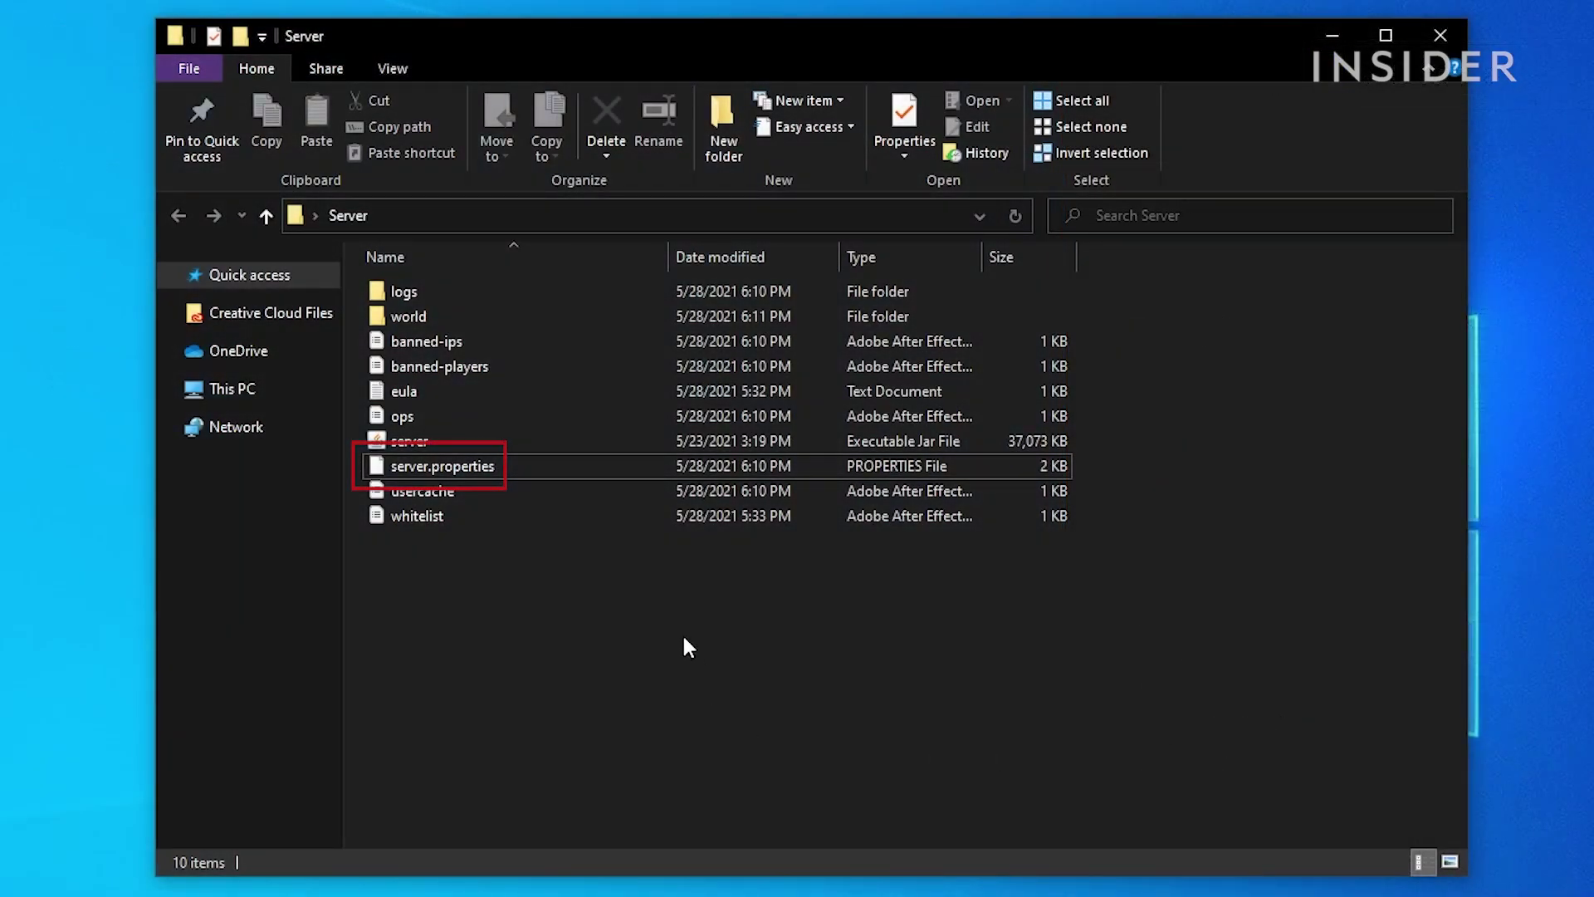
double_click(631, 463)
left_click(712, 414)
left_click(838, 594)
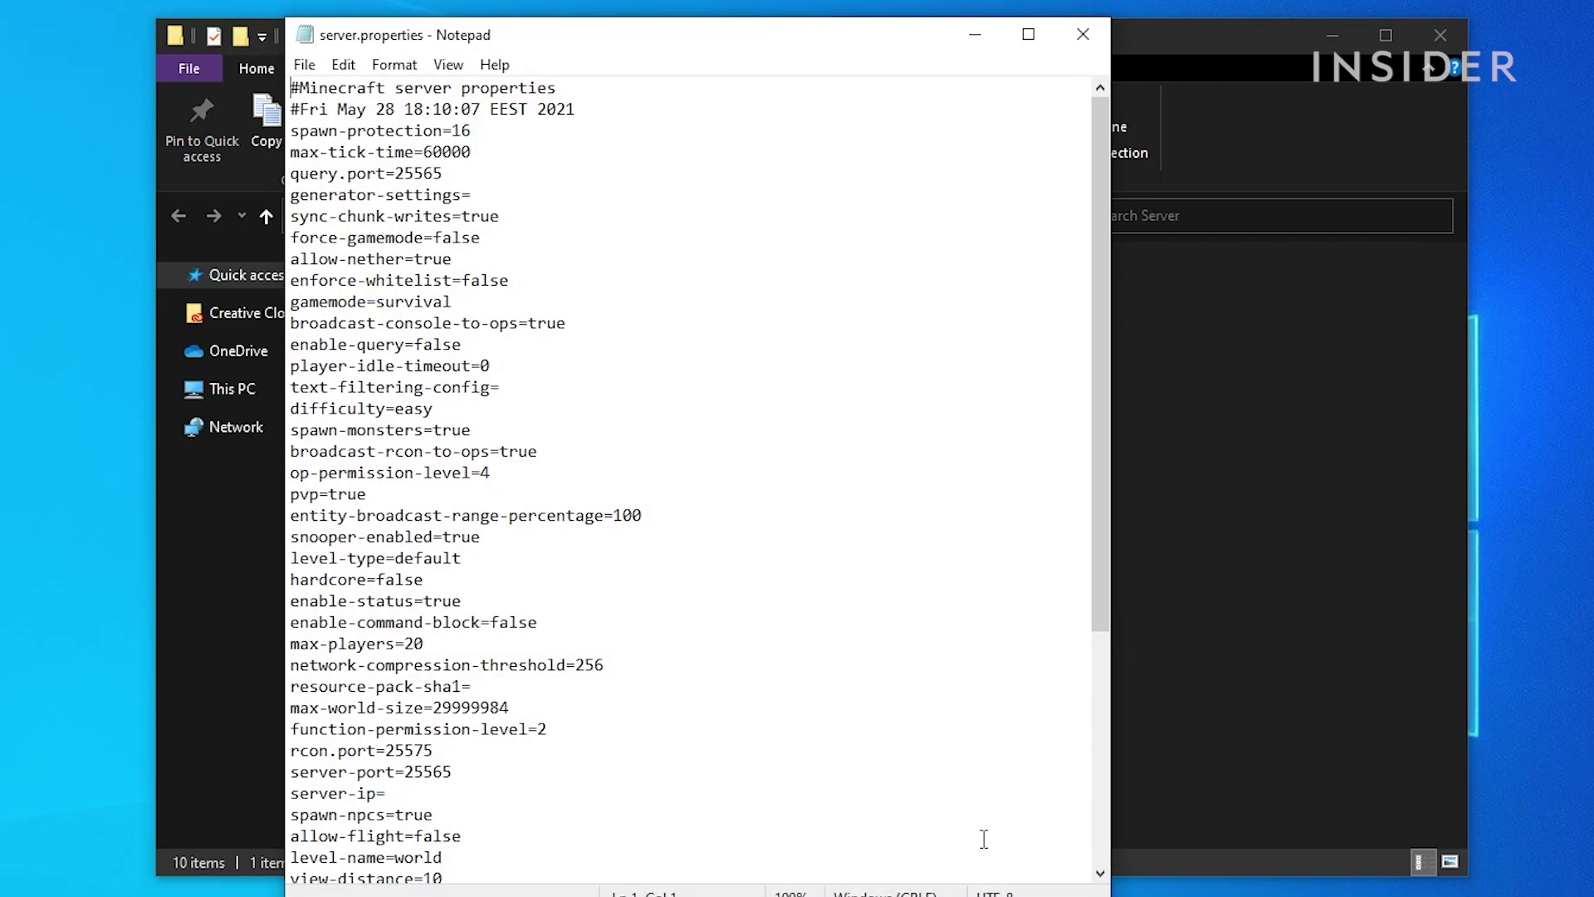
Copy the server-port value 25565 from the server.properties file
left_click_drag(1104, 307, 1079, 491)
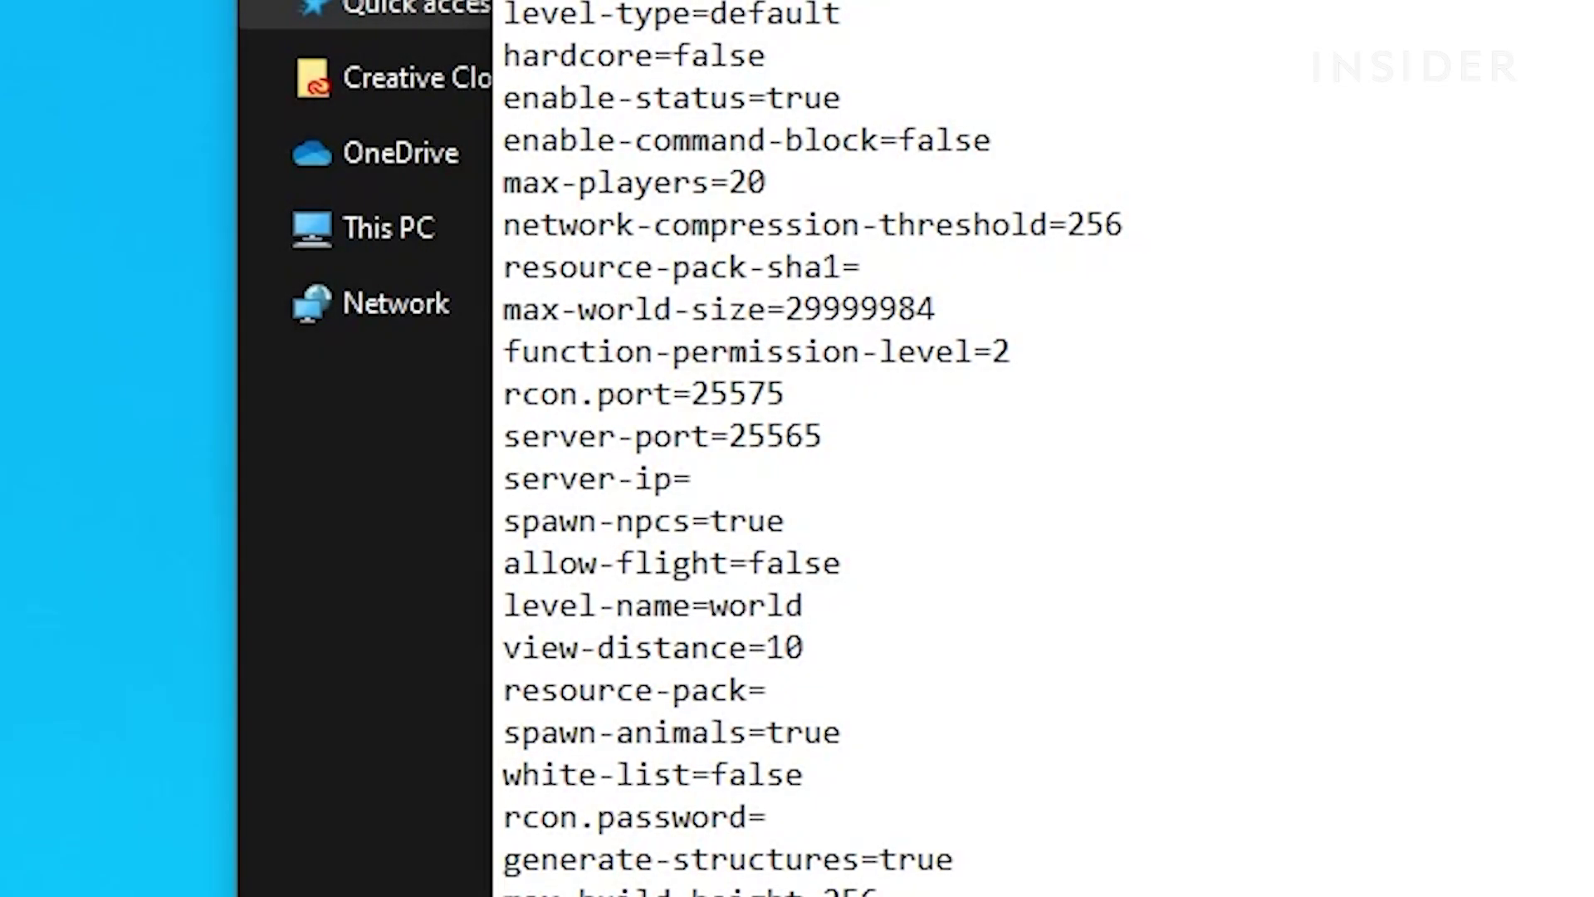
left_click_drag(727, 435, 826, 438)
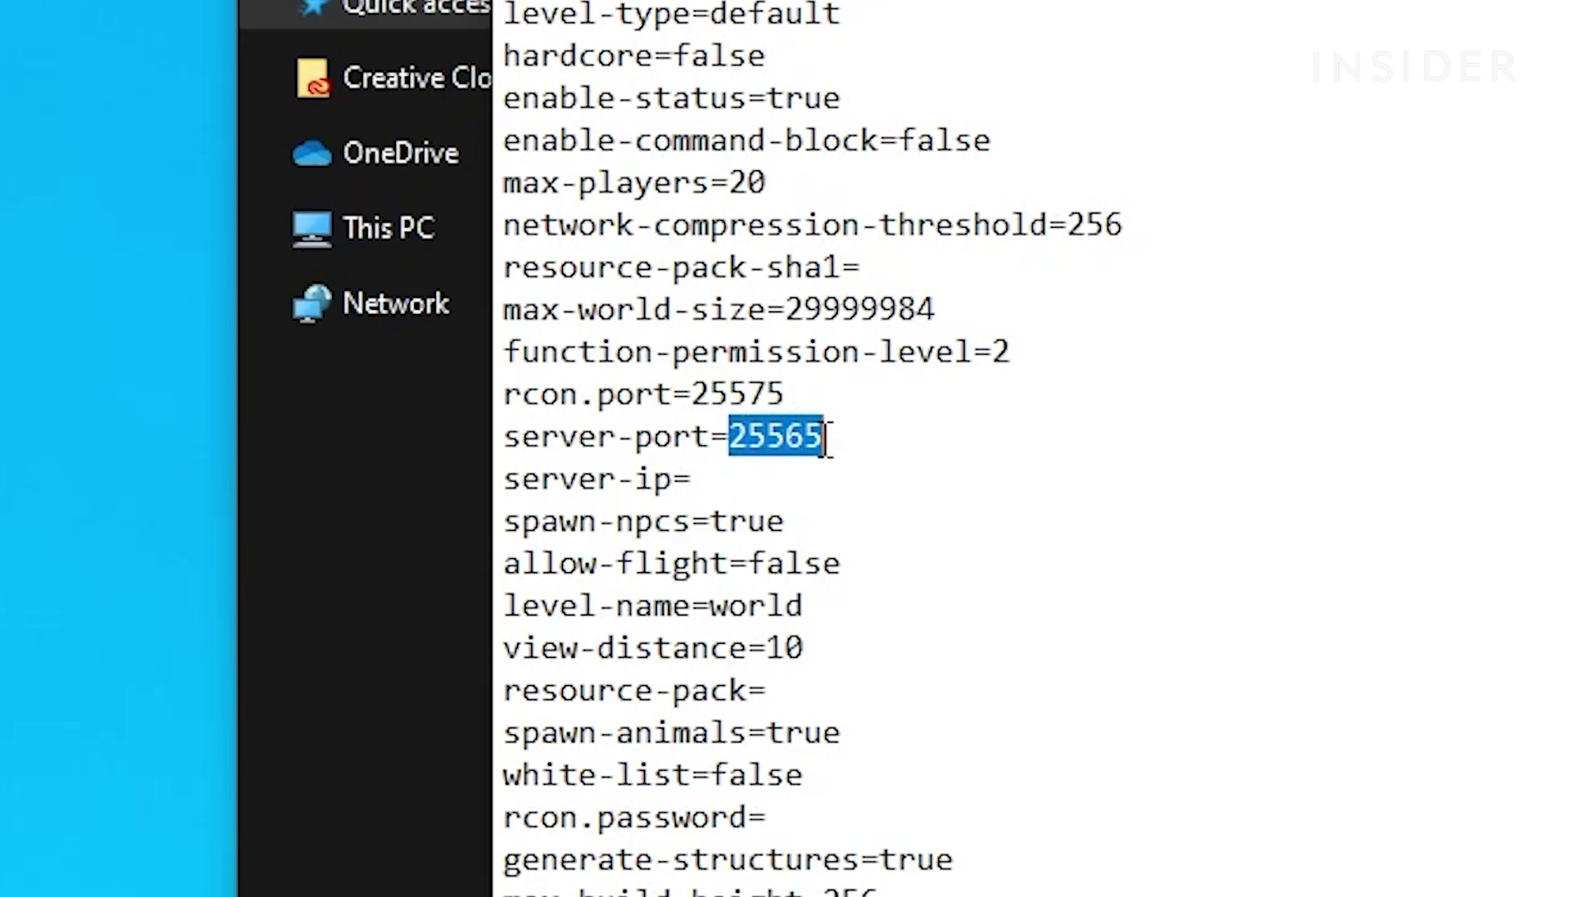
right_click(790, 438)
left_click(916, 581)
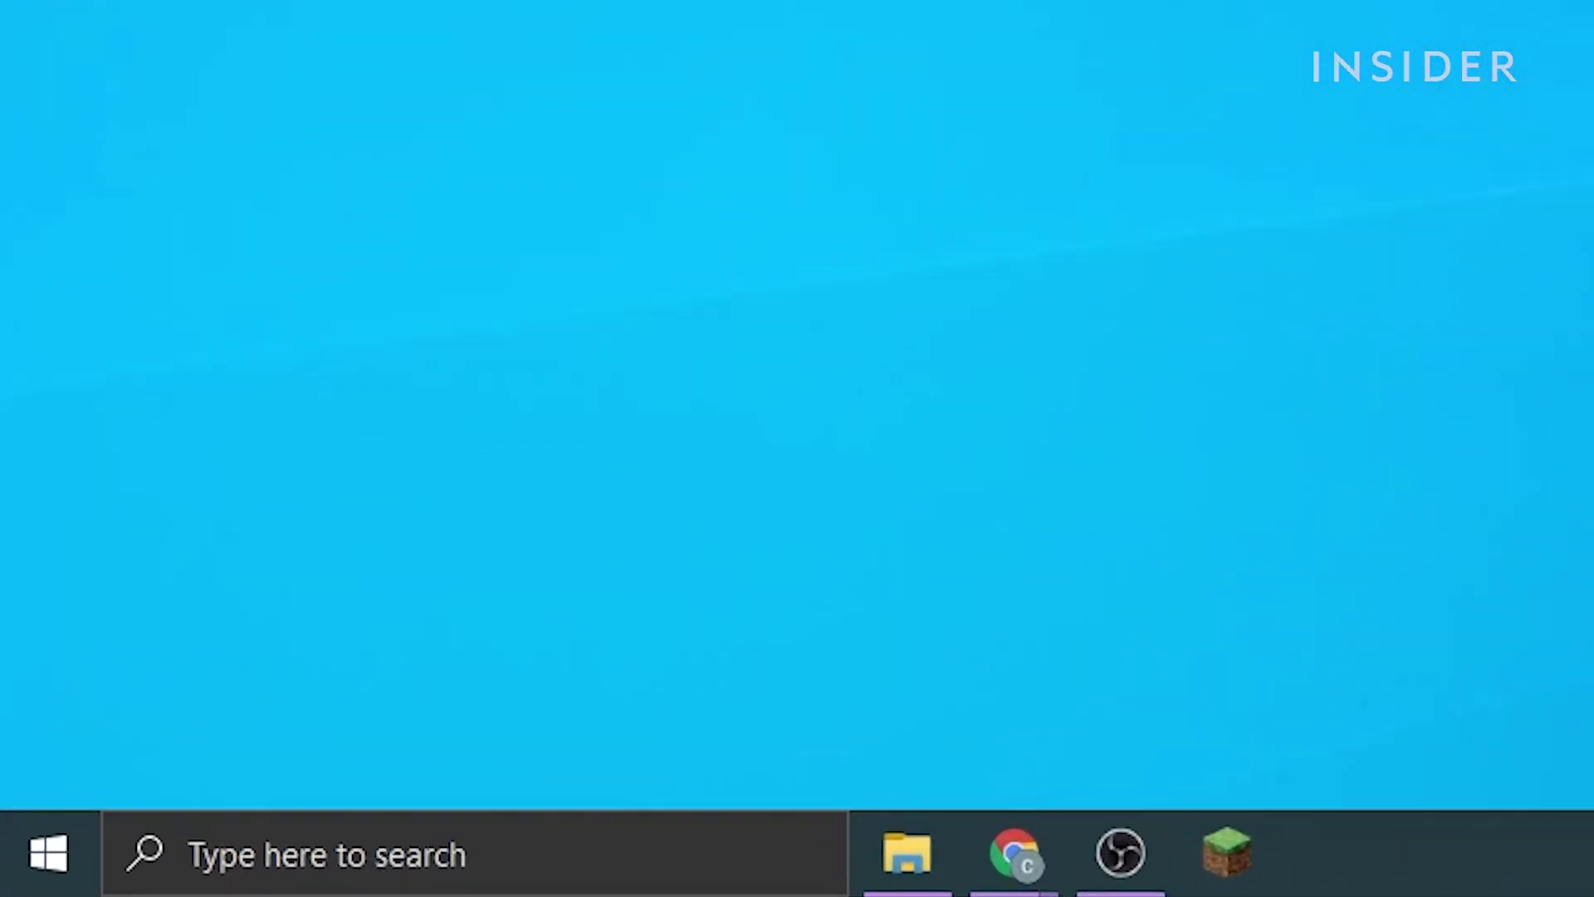
Search Windows for "firewall", open Windows Defender Firewall's advanced settings, and close the basic firewall window
left_click(520, 846)
type("firewall")
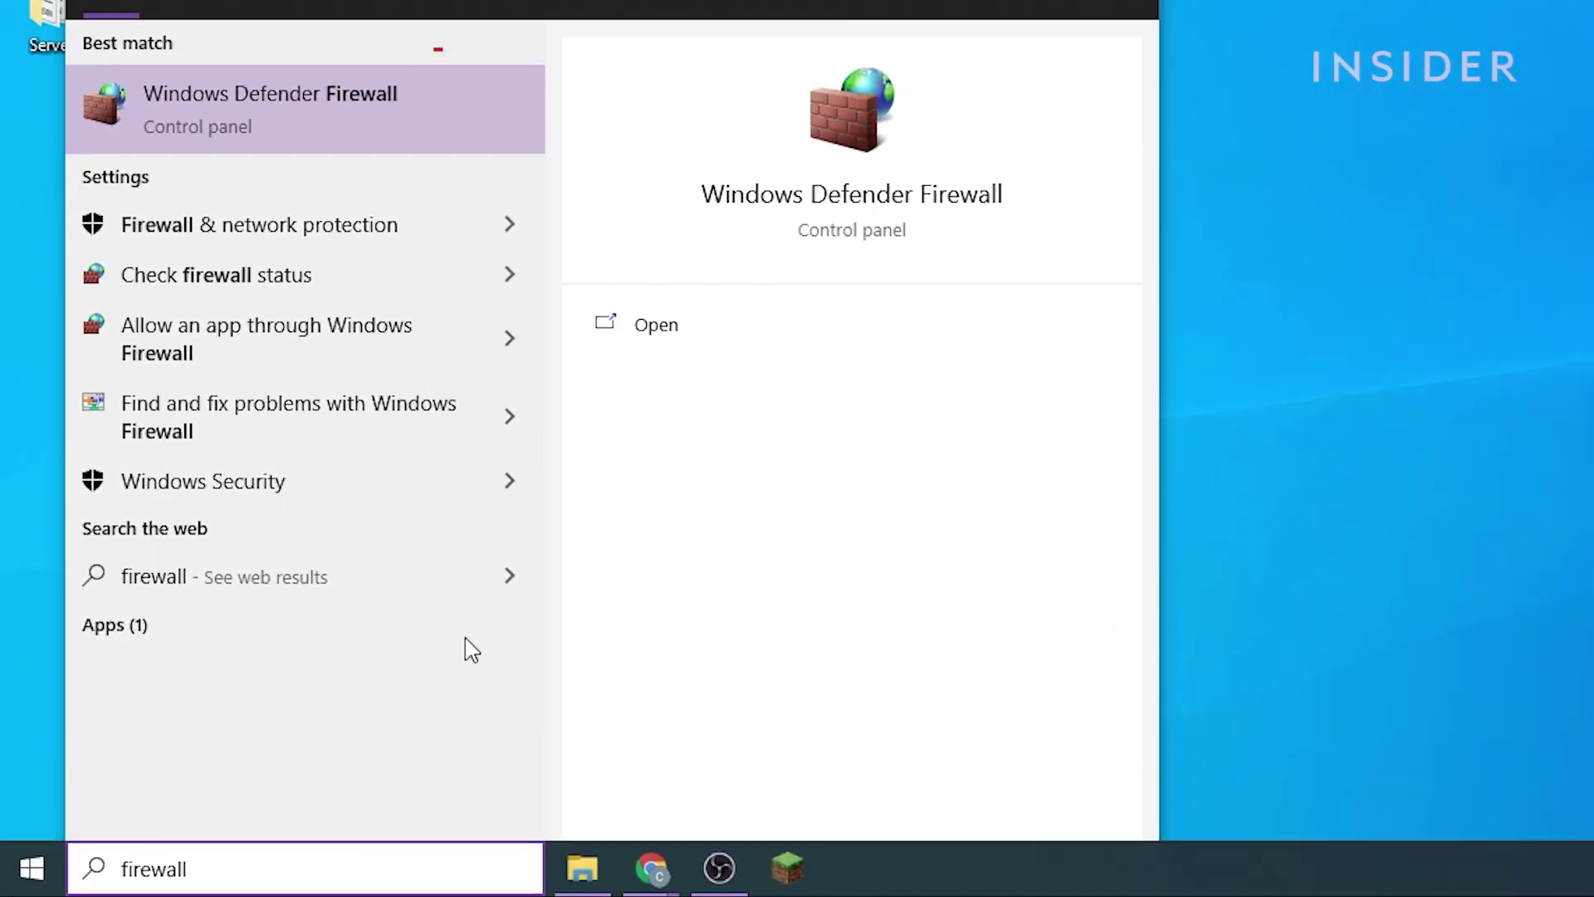
left_click(430, 120)
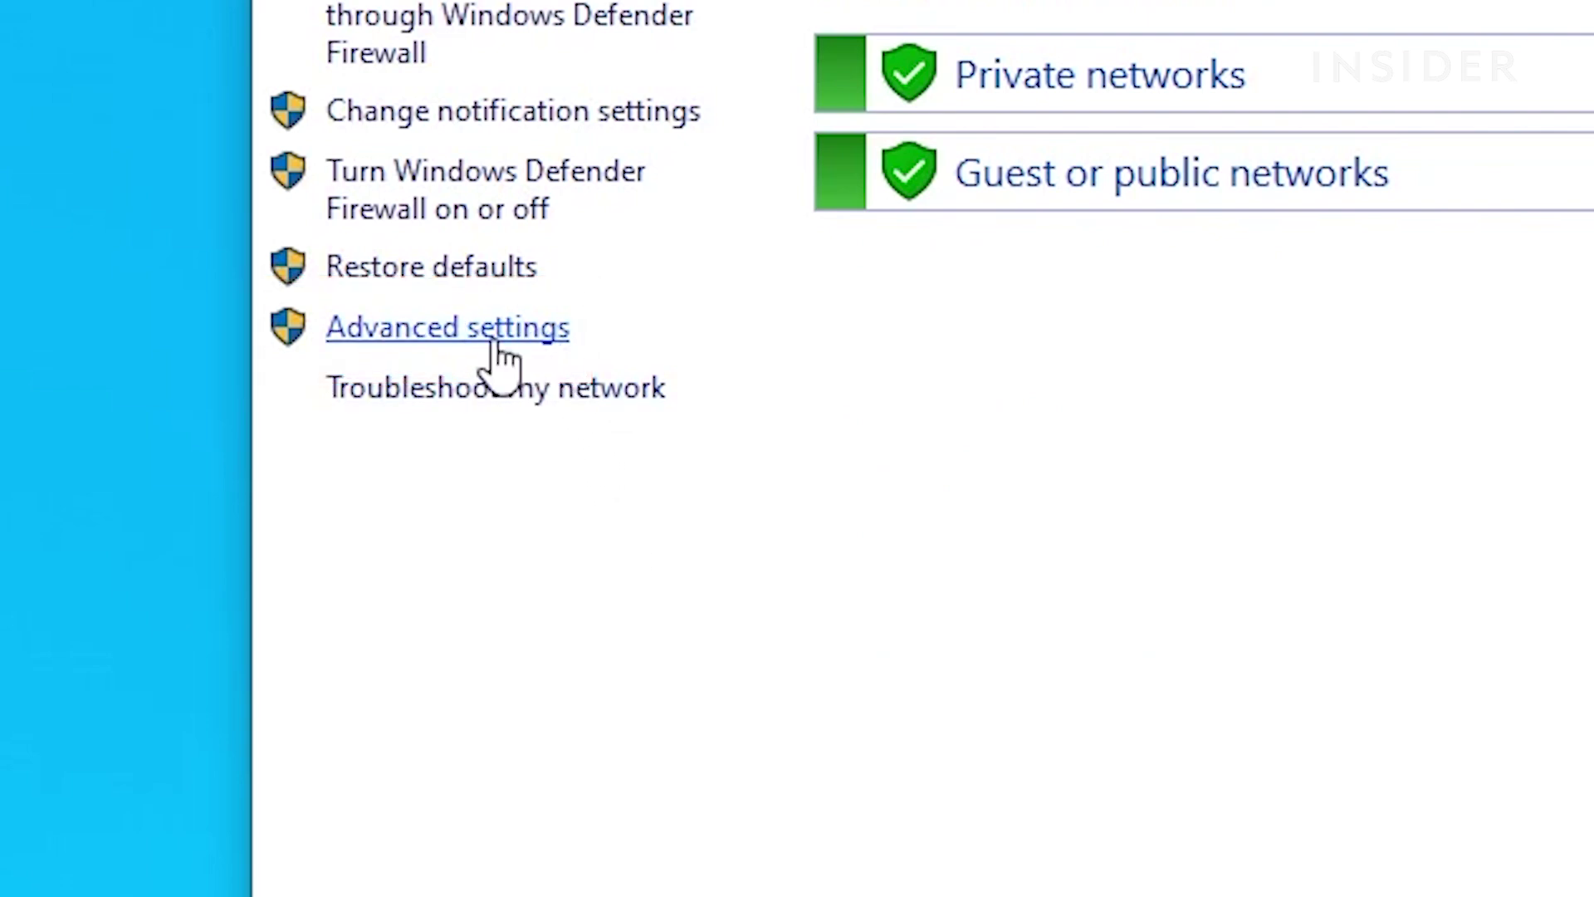
left_click(497, 347)
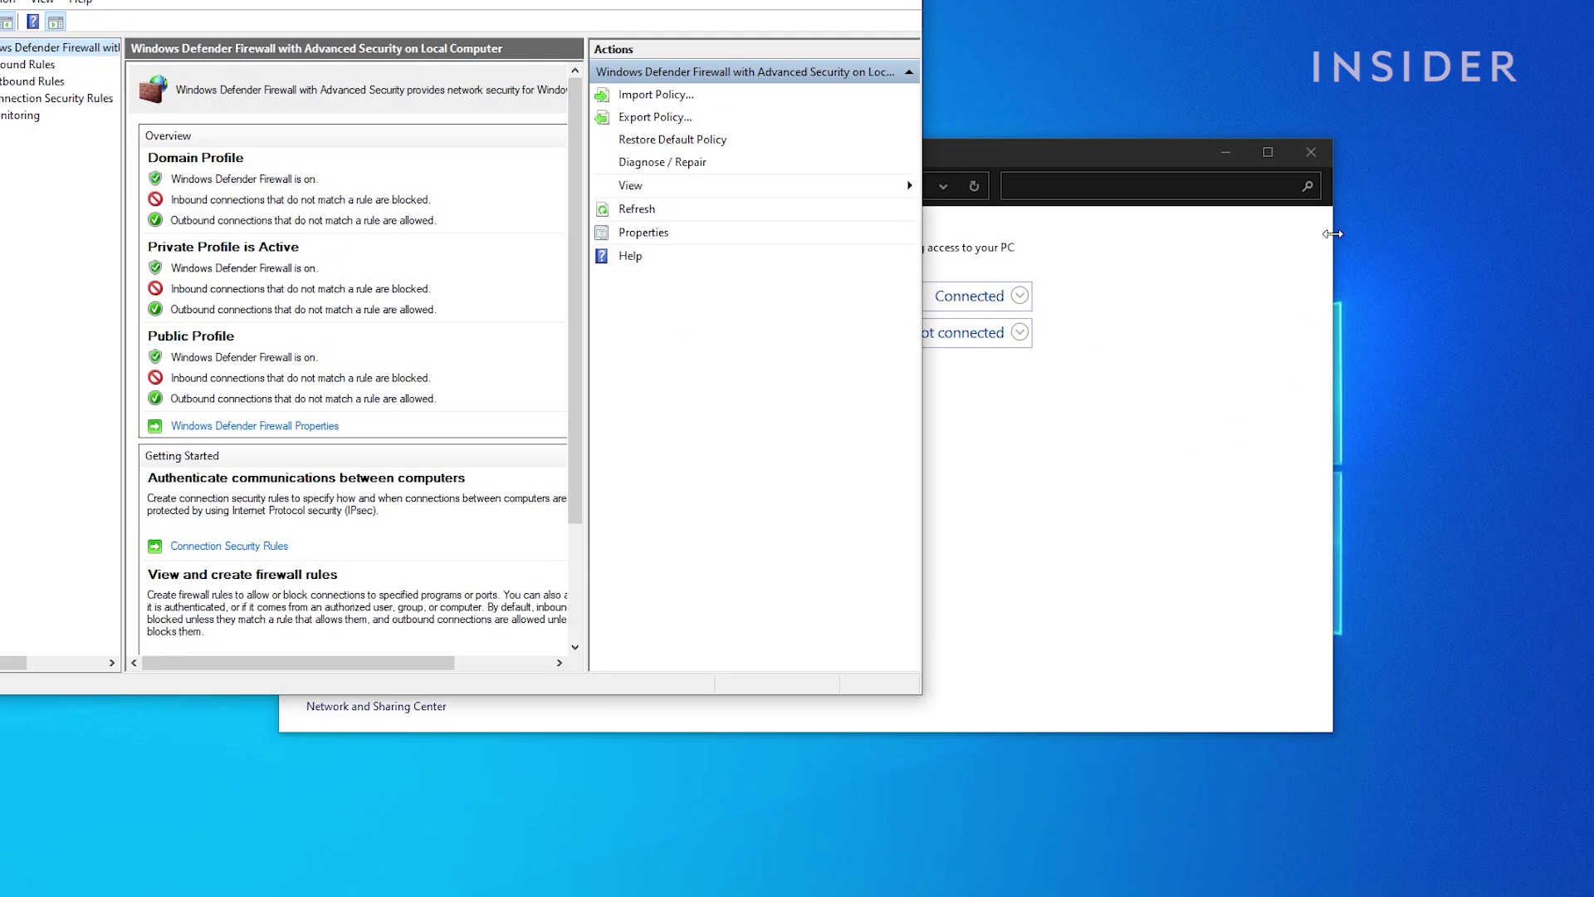
left_click(1325, 154)
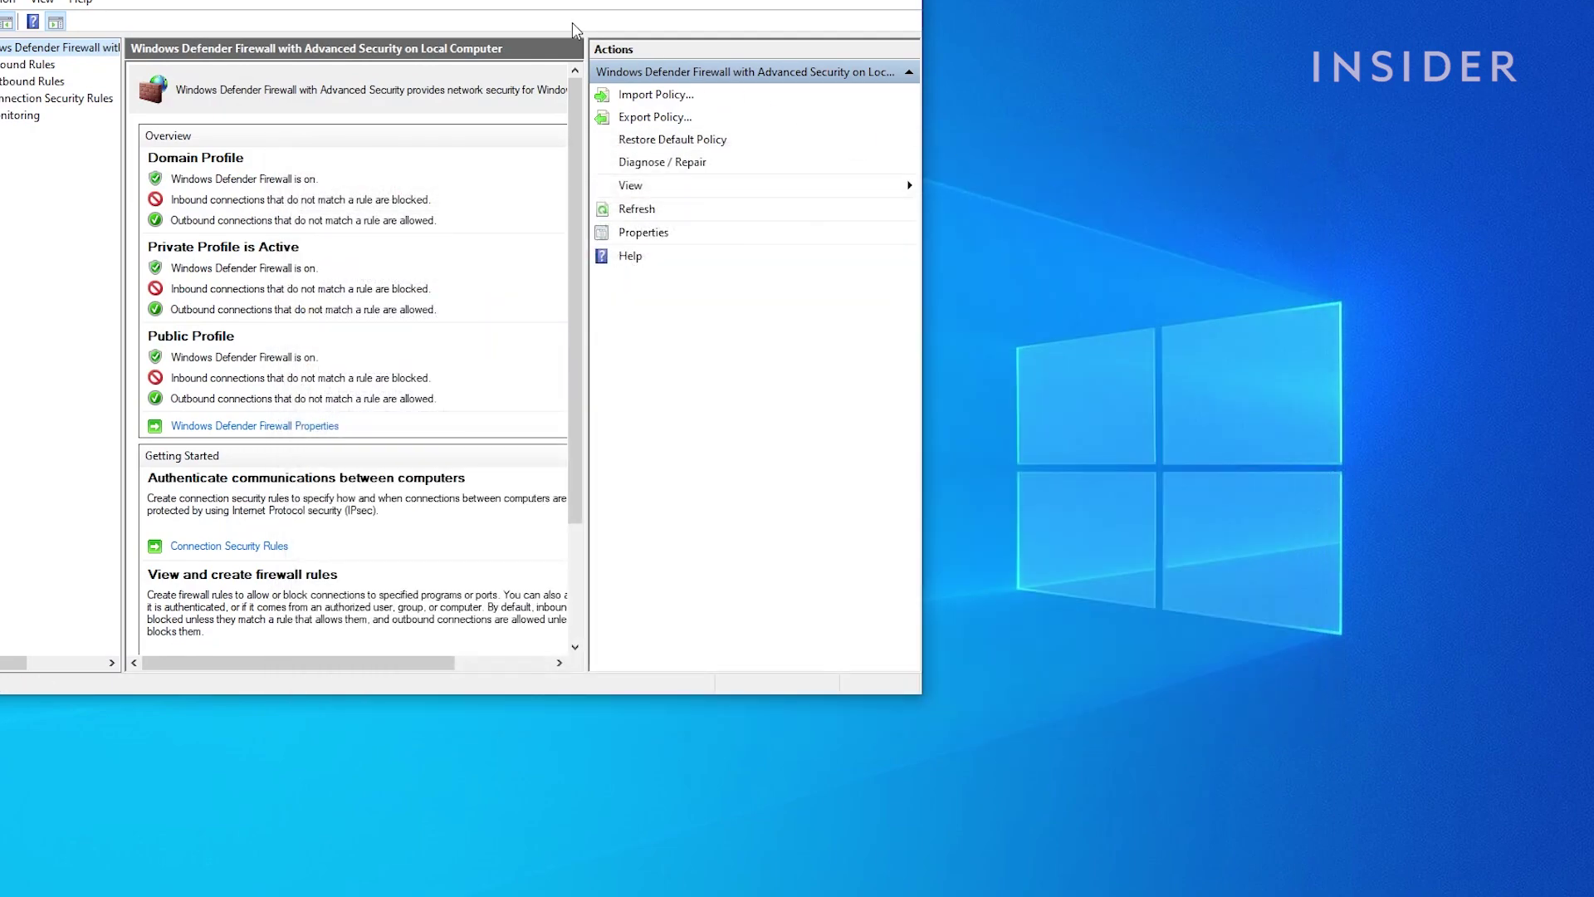
left_click_drag(484, 1, 883, 54)
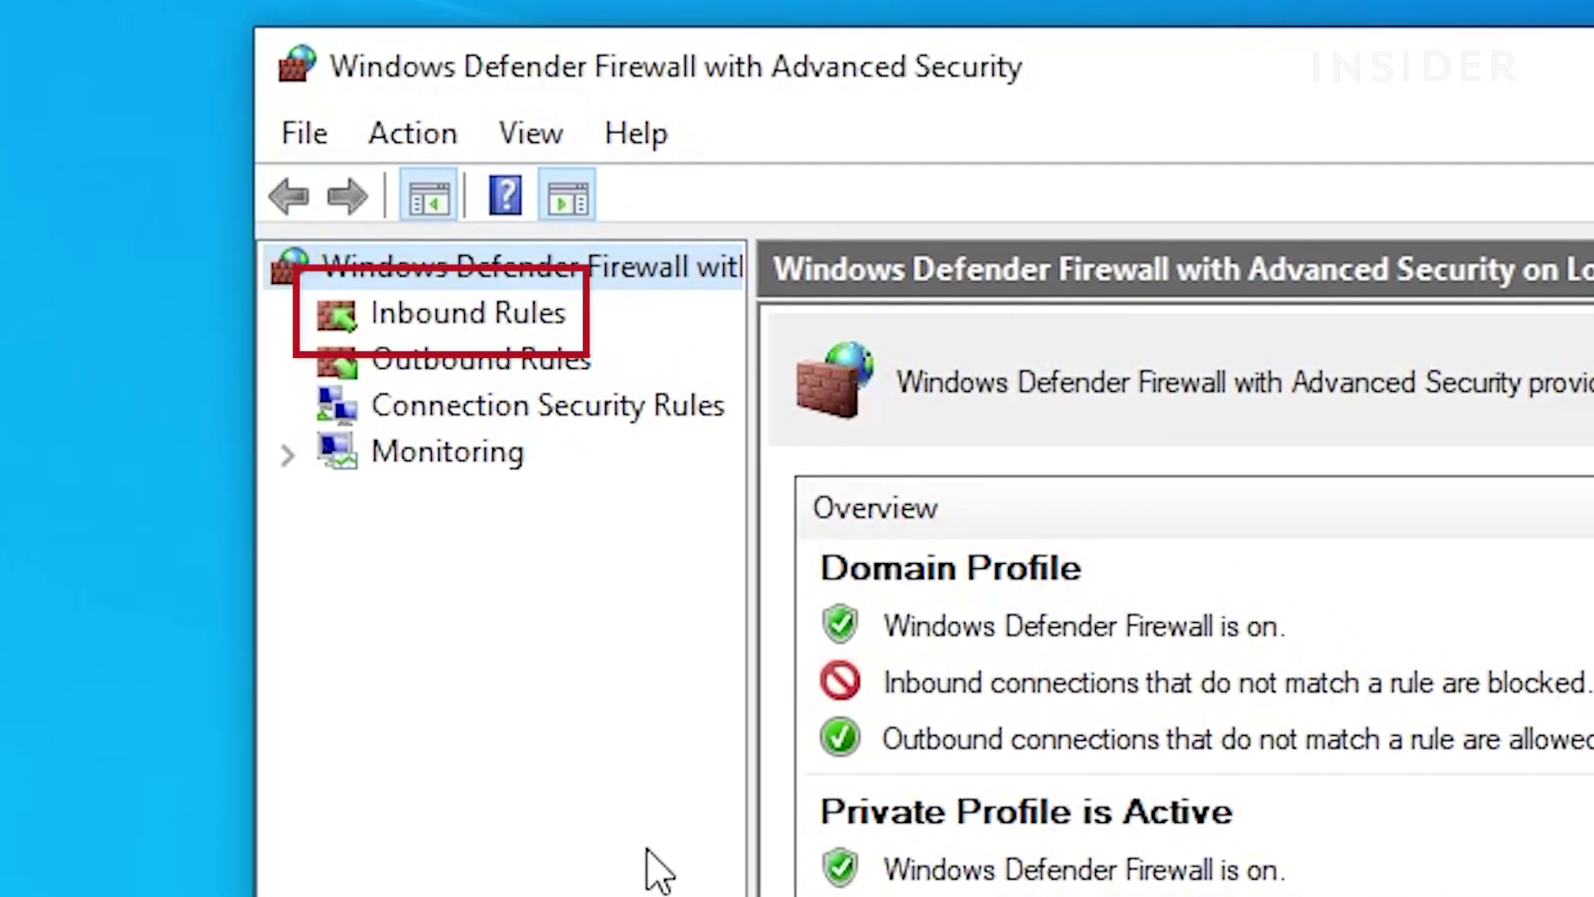
Start a new inbound rule of type Port for TCP, with specific local port 25565
left_click(531, 317)
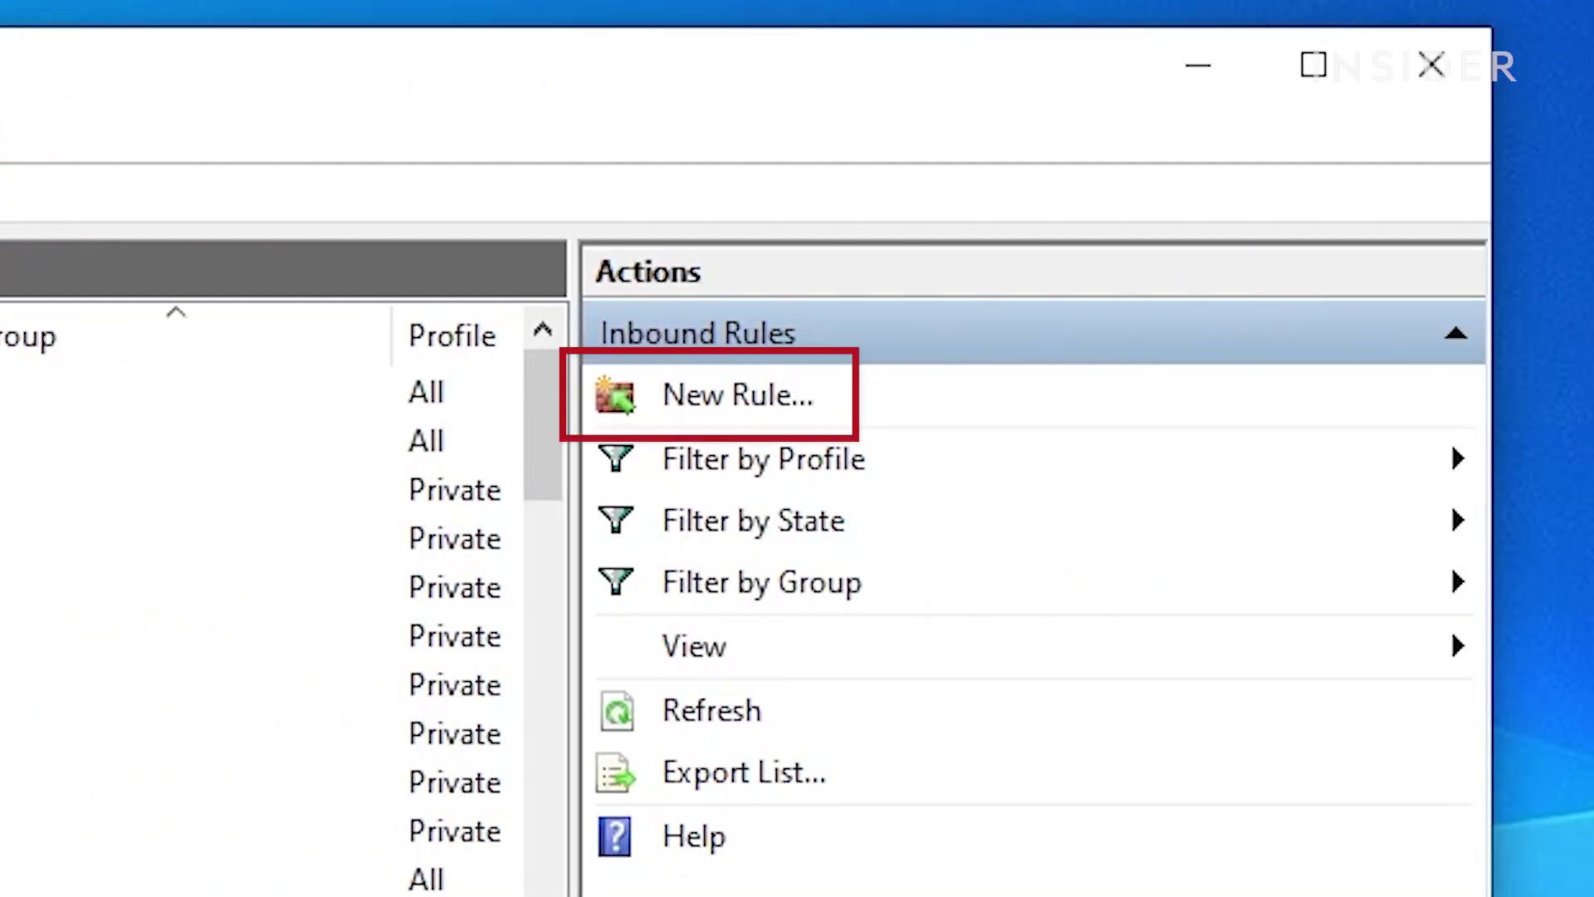
left_click(776, 407)
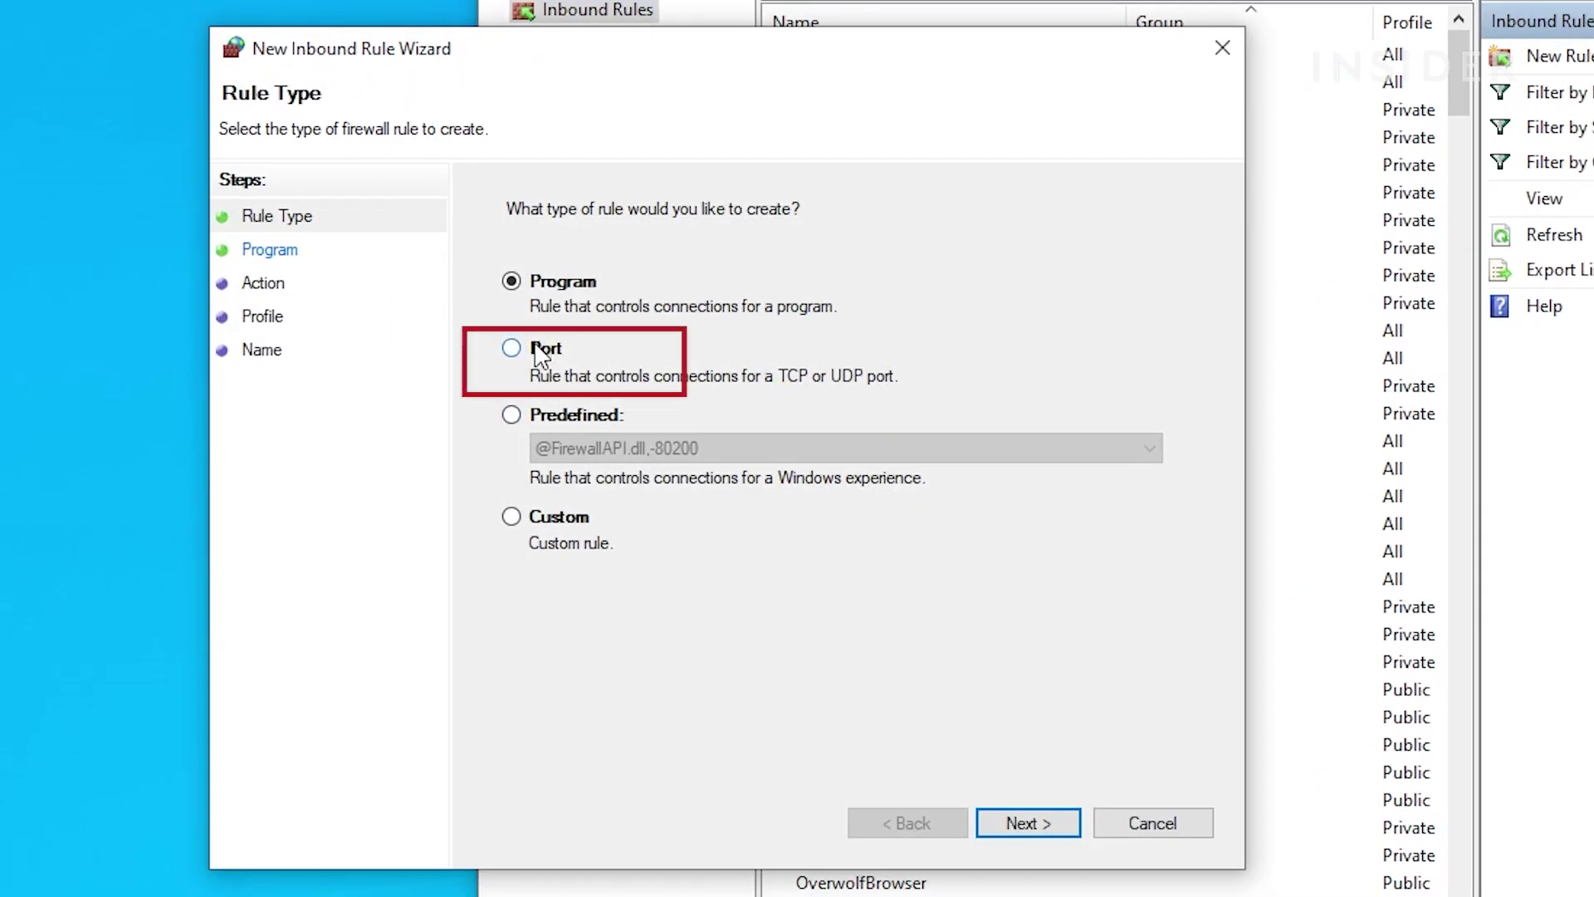
left_click(535, 348)
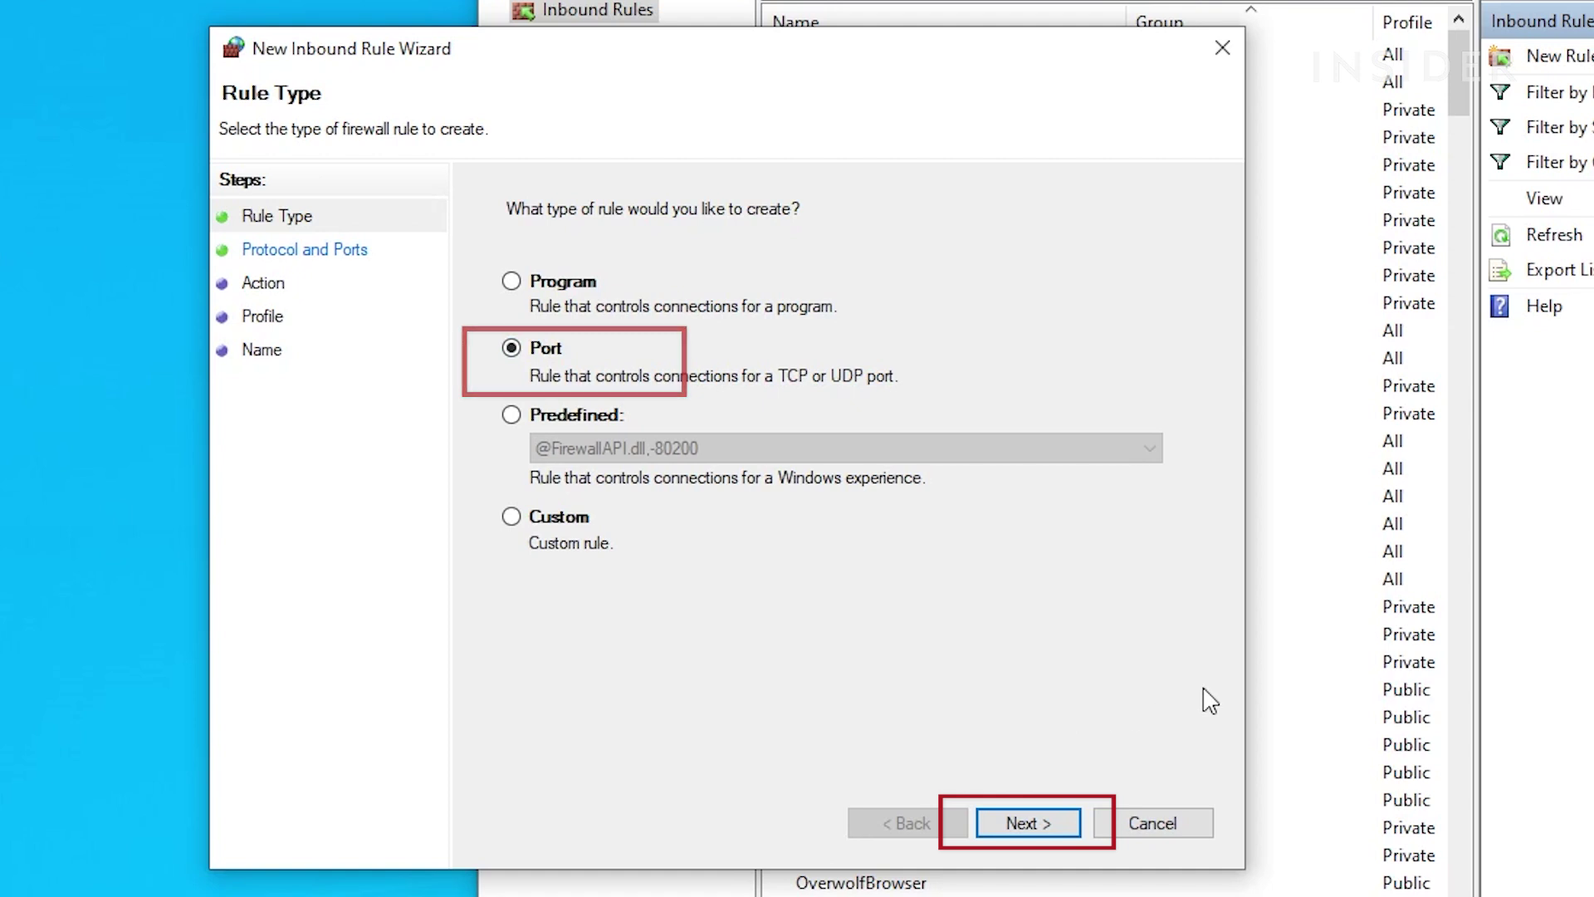
left_click(1039, 825)
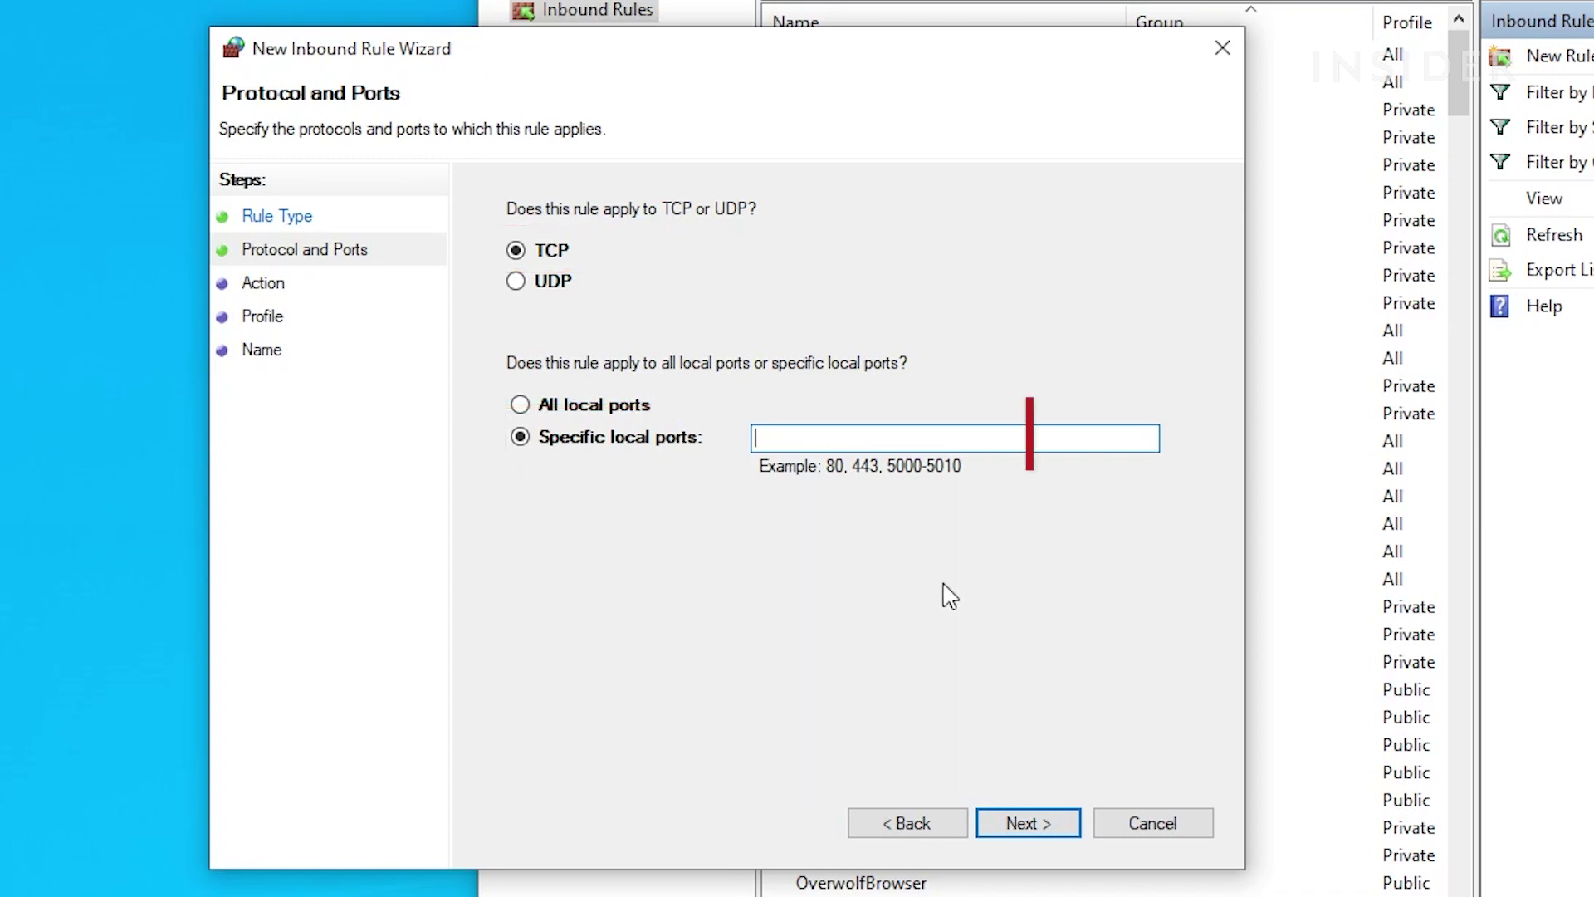
right_click(779, 438)
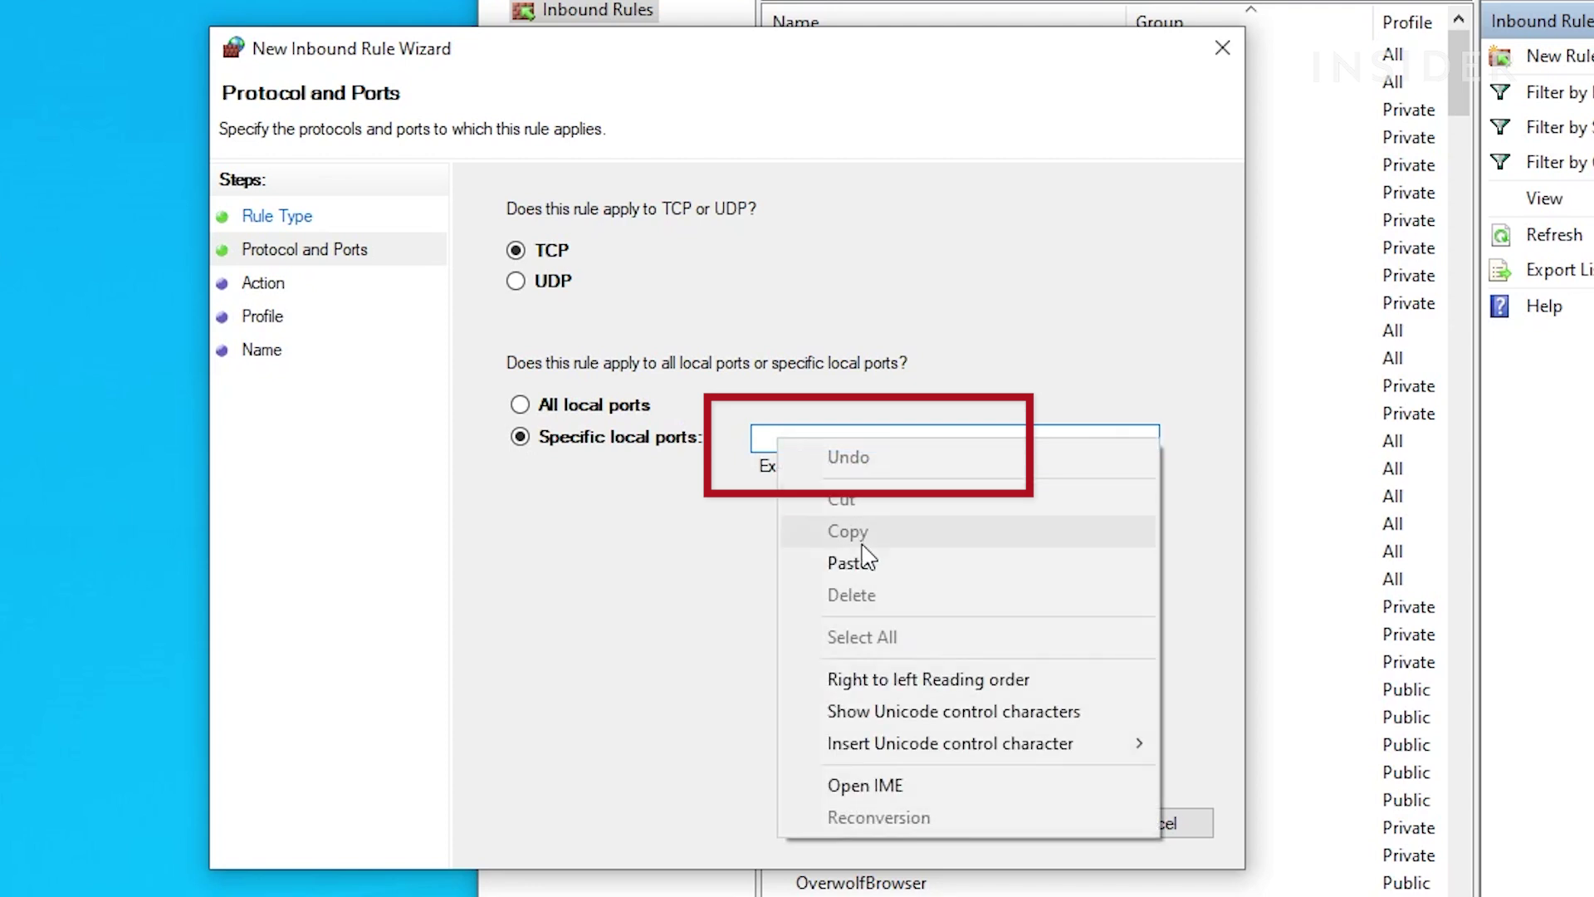
left_click(867, 566)
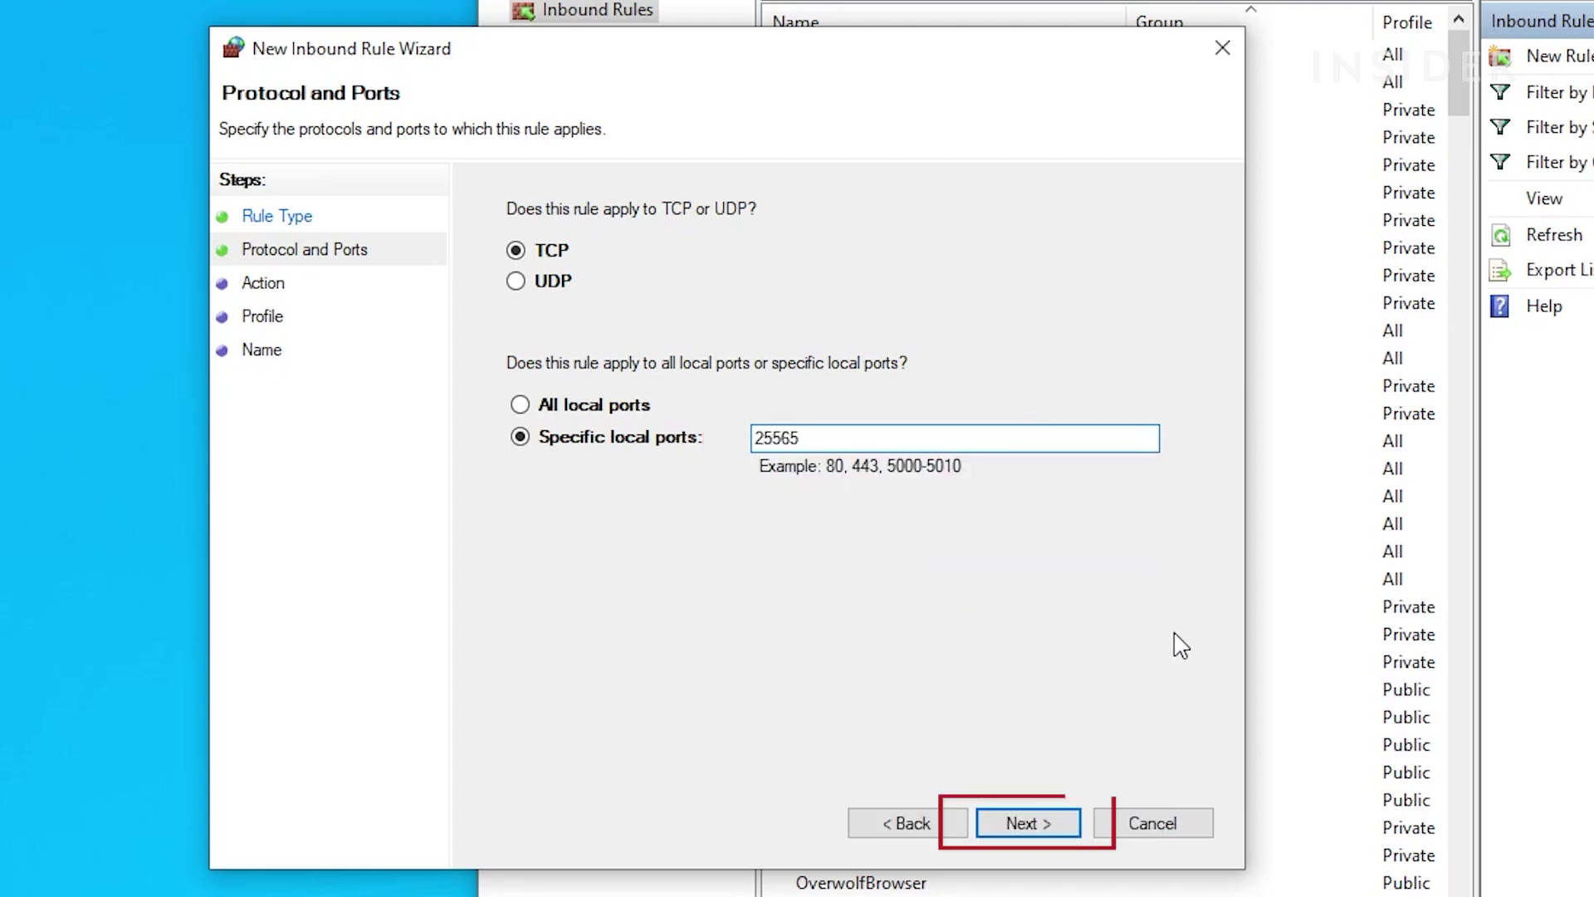
left_click(1066, 826)
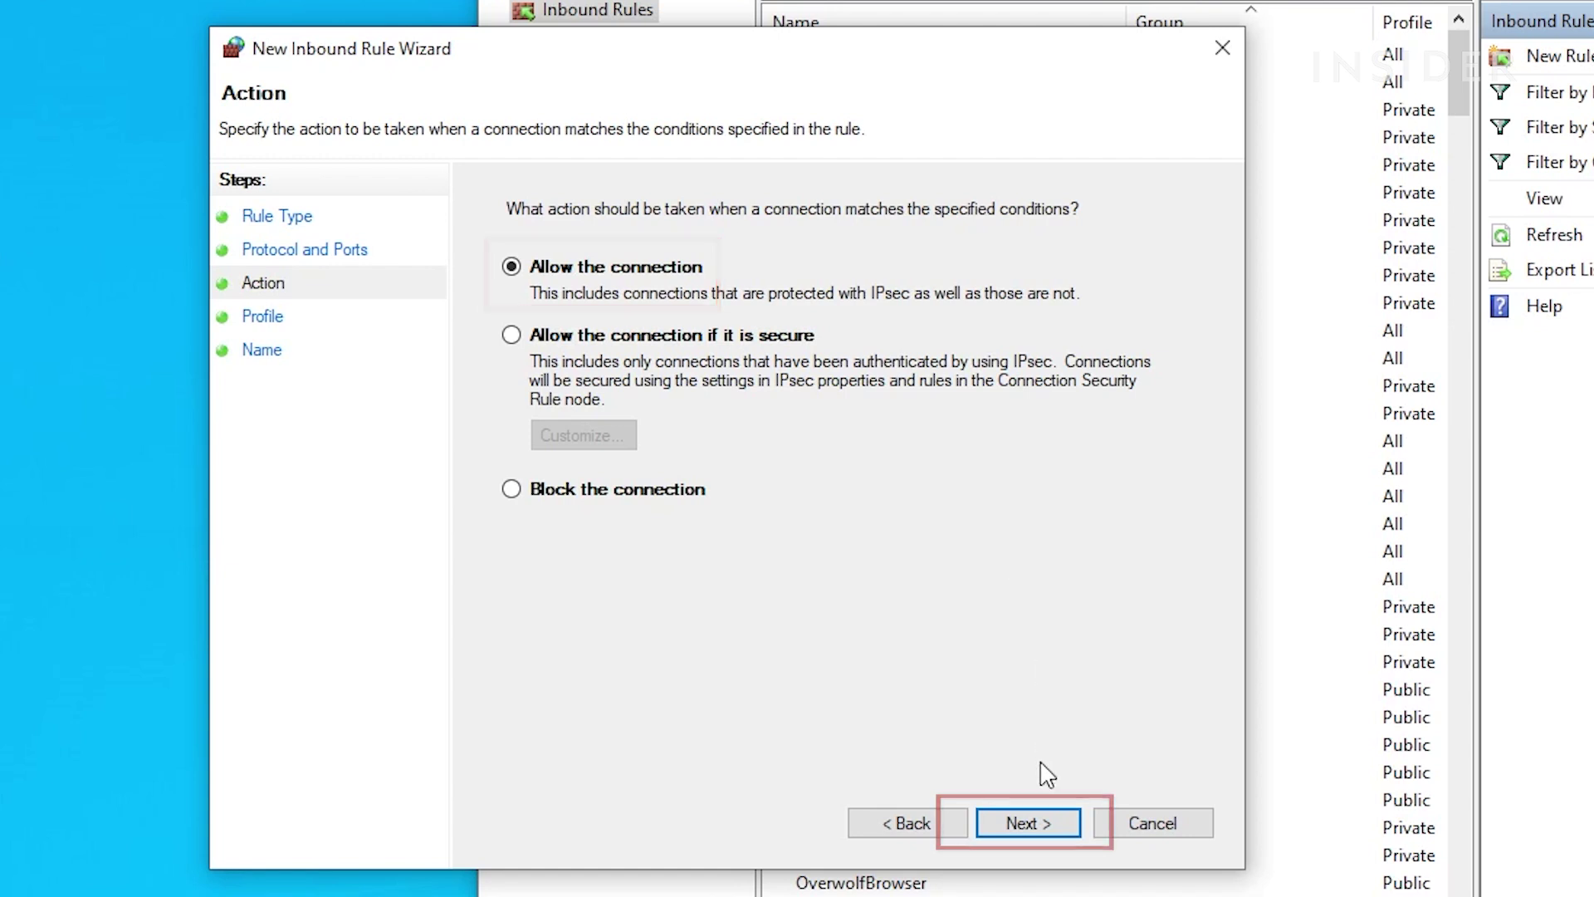
Allow the connection on Domain, Private and Public profiles, and finish the inbound TCP rule with the name "Minecraft Server"
left_click(1044, 832)
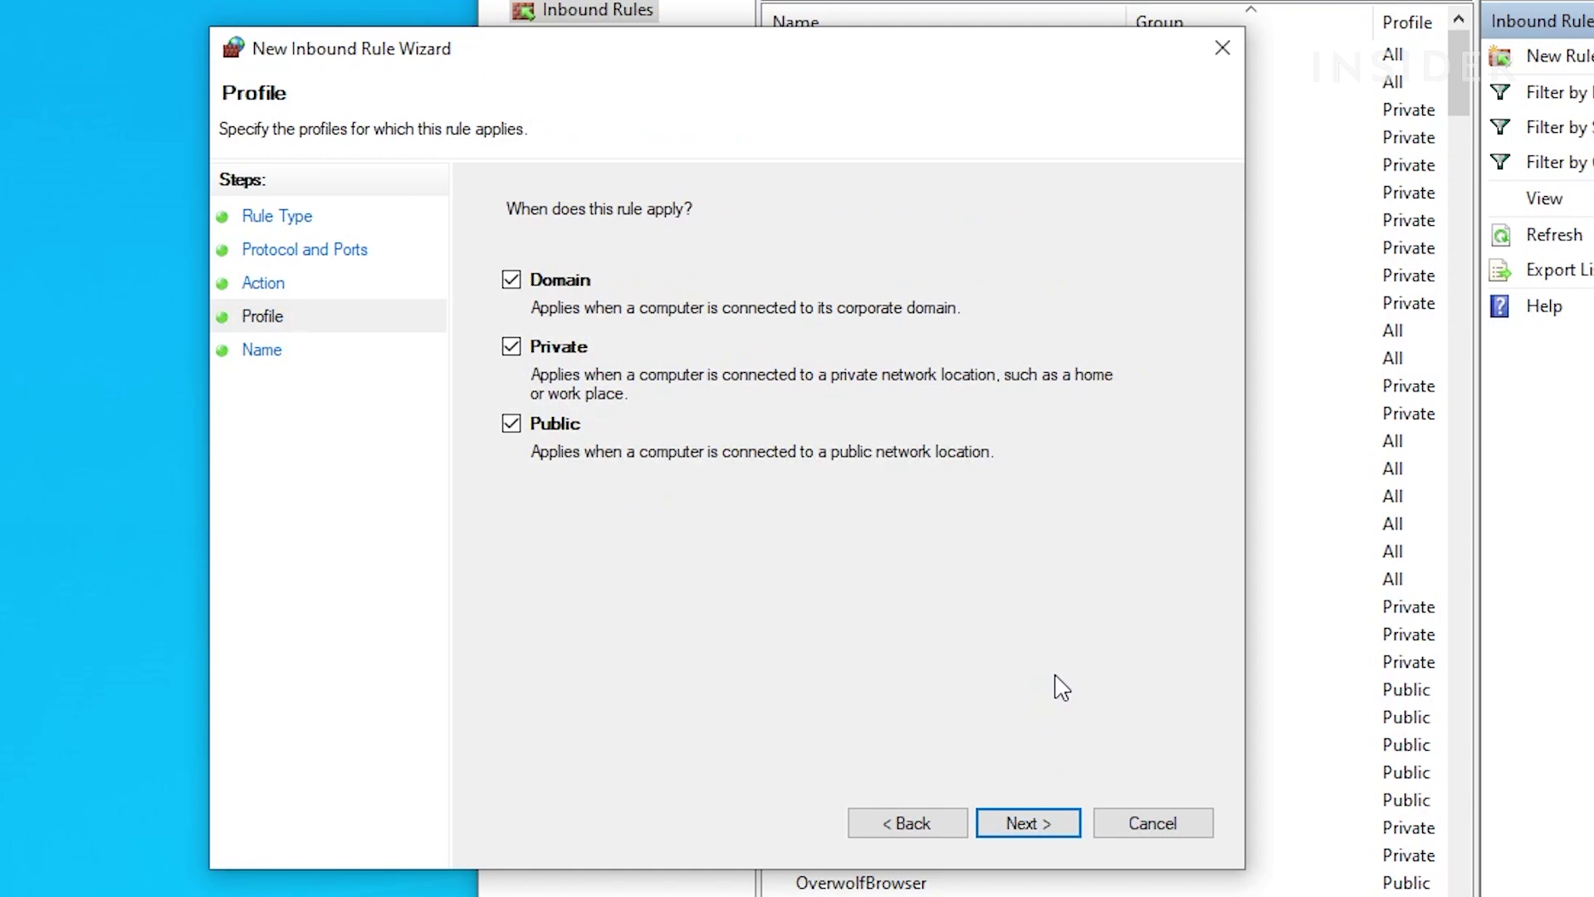
left_click(1066, 838)
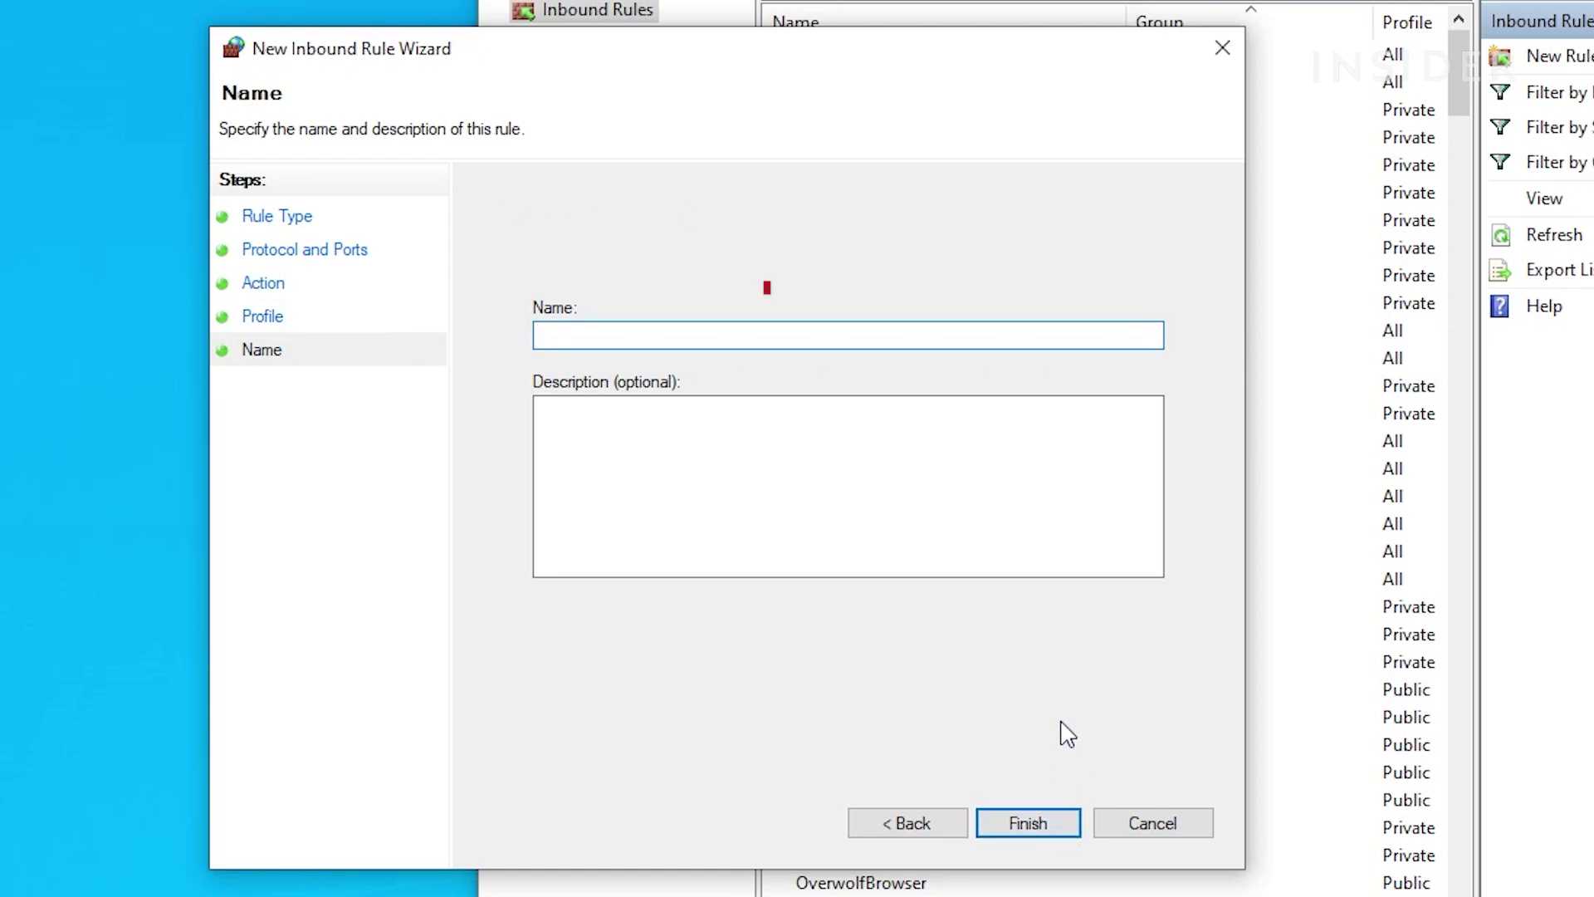
type("Mine")
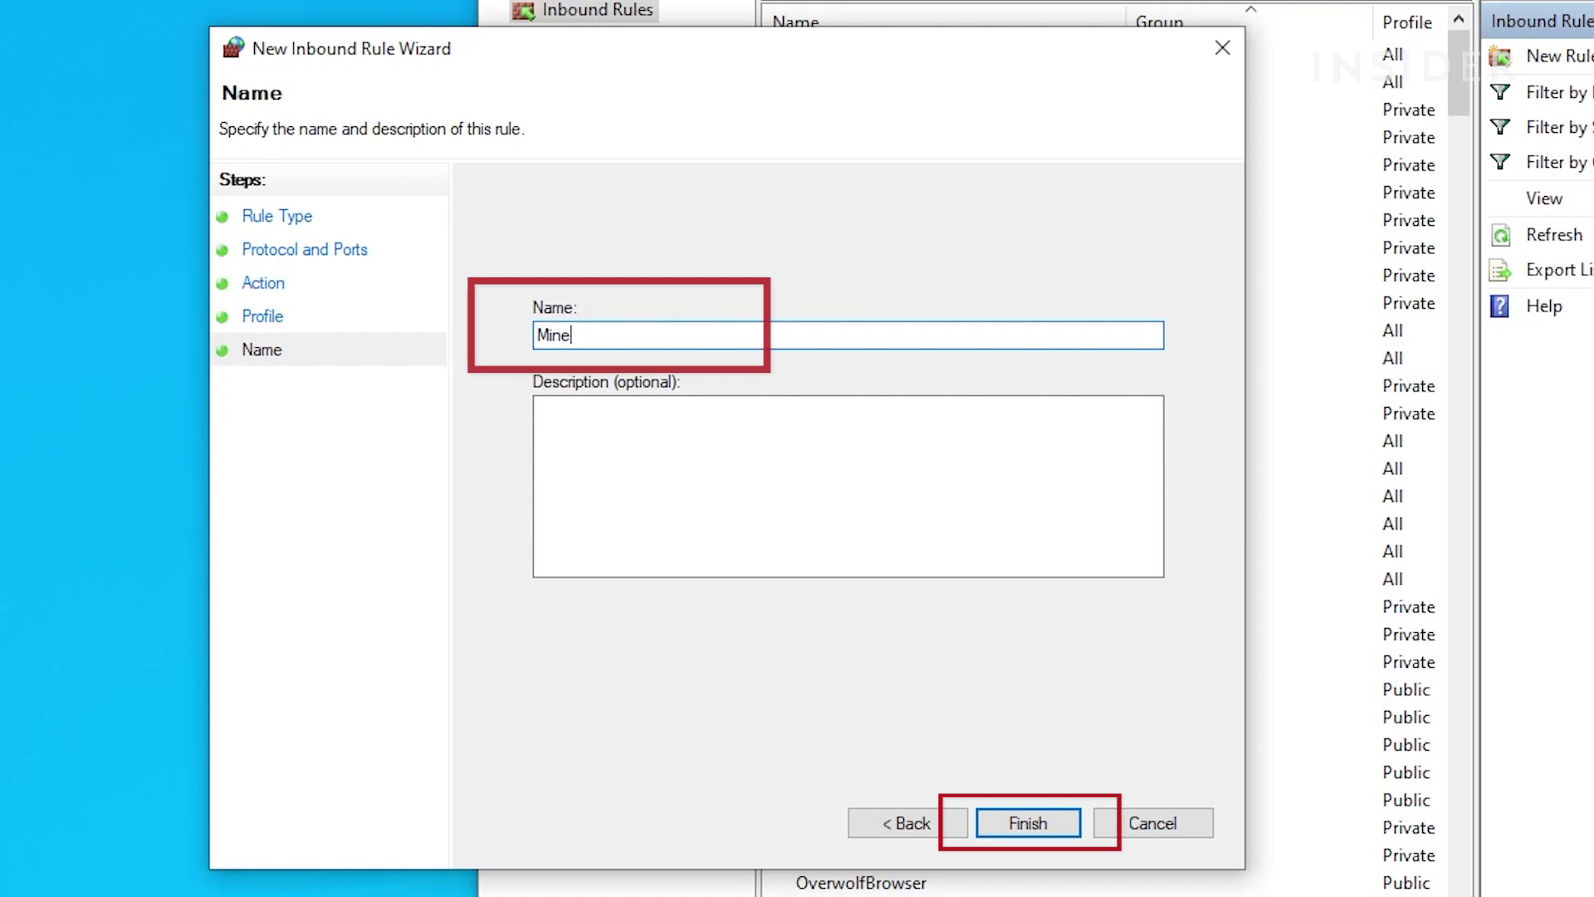
type("craft Server")
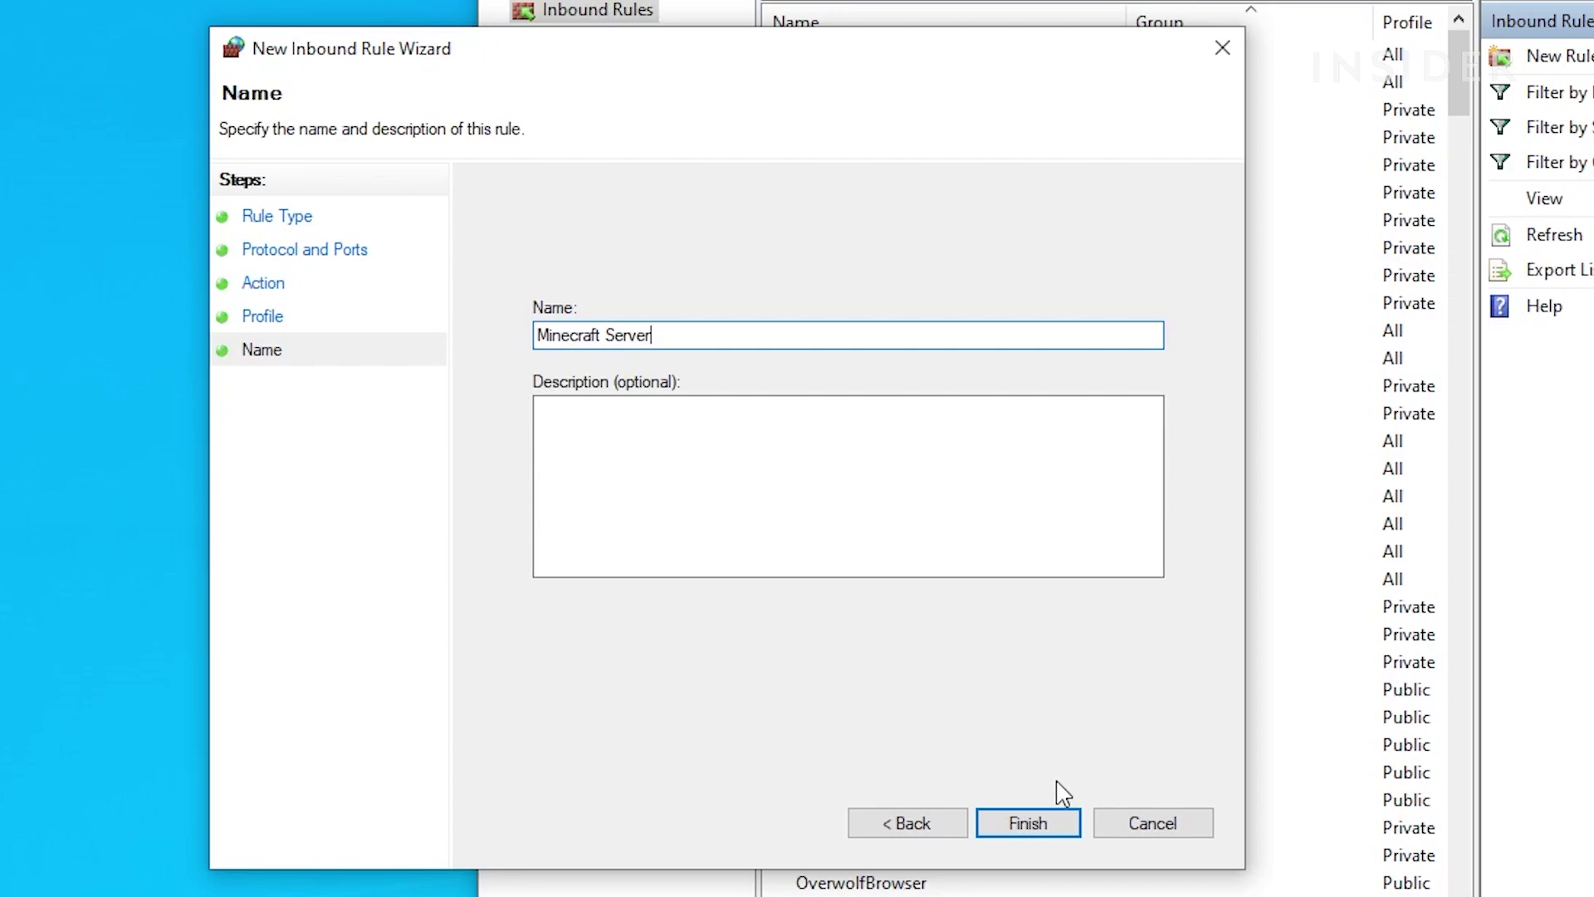
left_click(1028, 823)
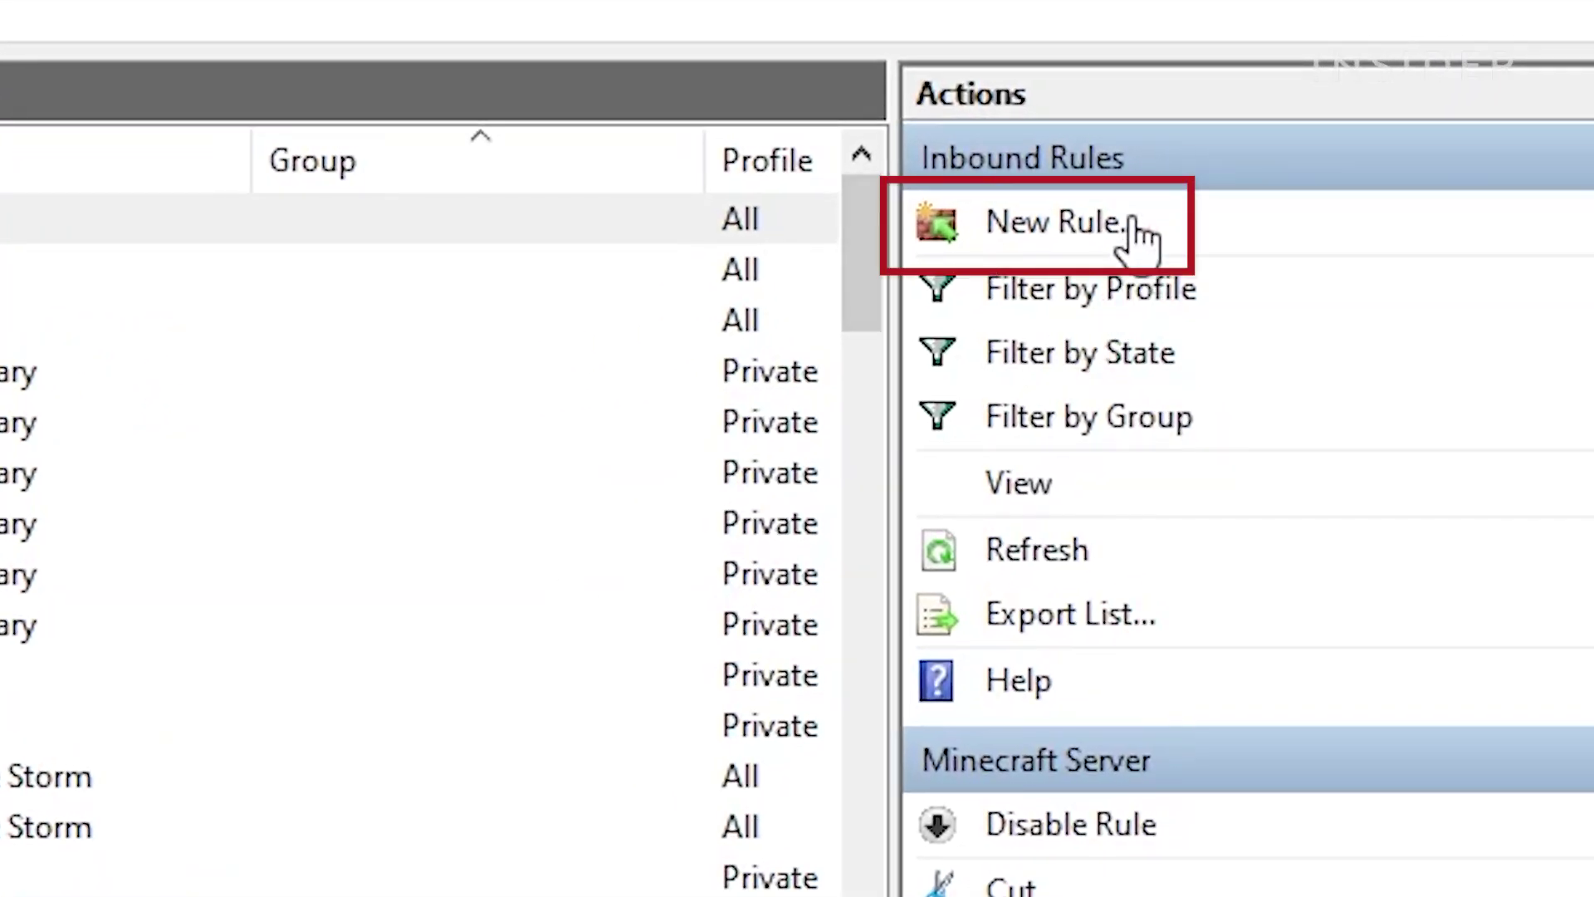
Start a second inbound rule of type Port for UDP, with specific local port 25565
left_click(1134, 237)
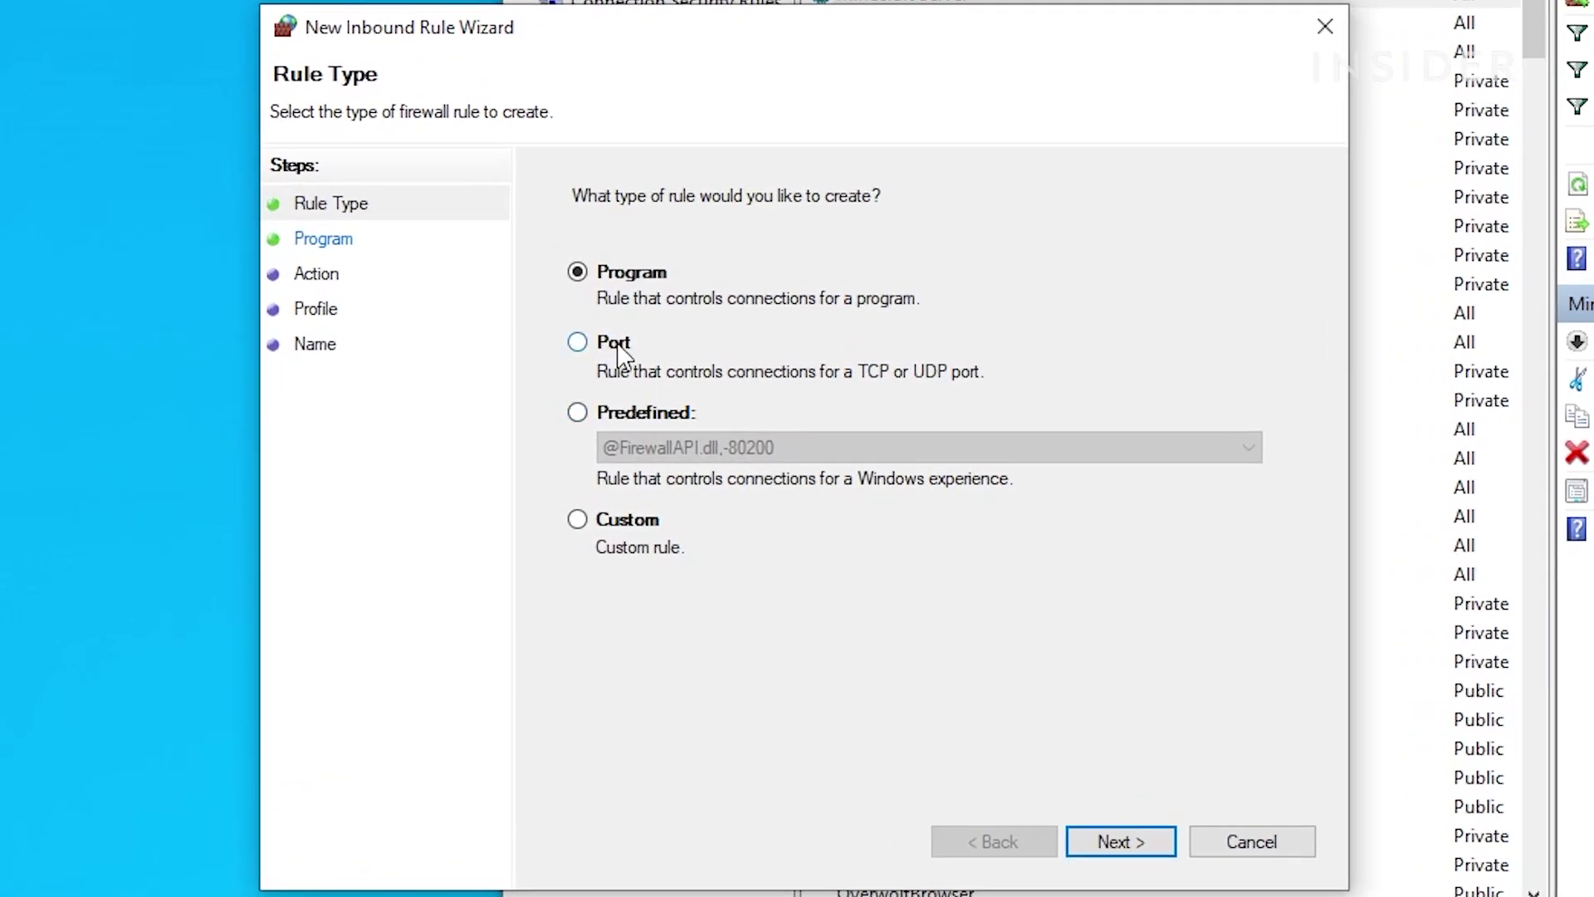
left_click(621, 355)
left_click(1177, 855)
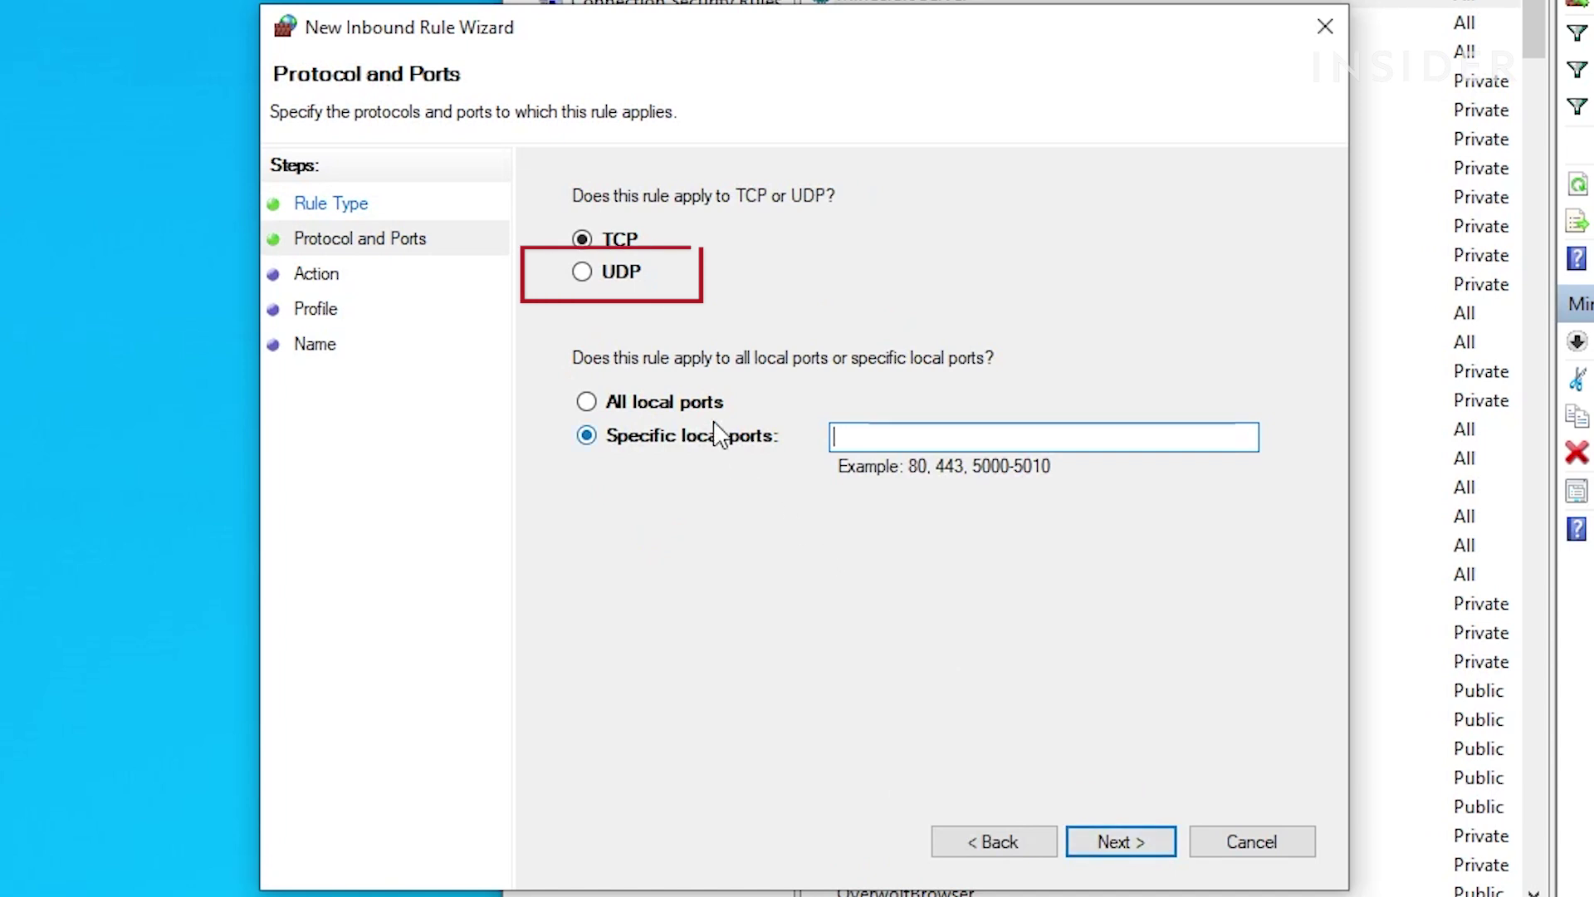
left_click(629, 277)
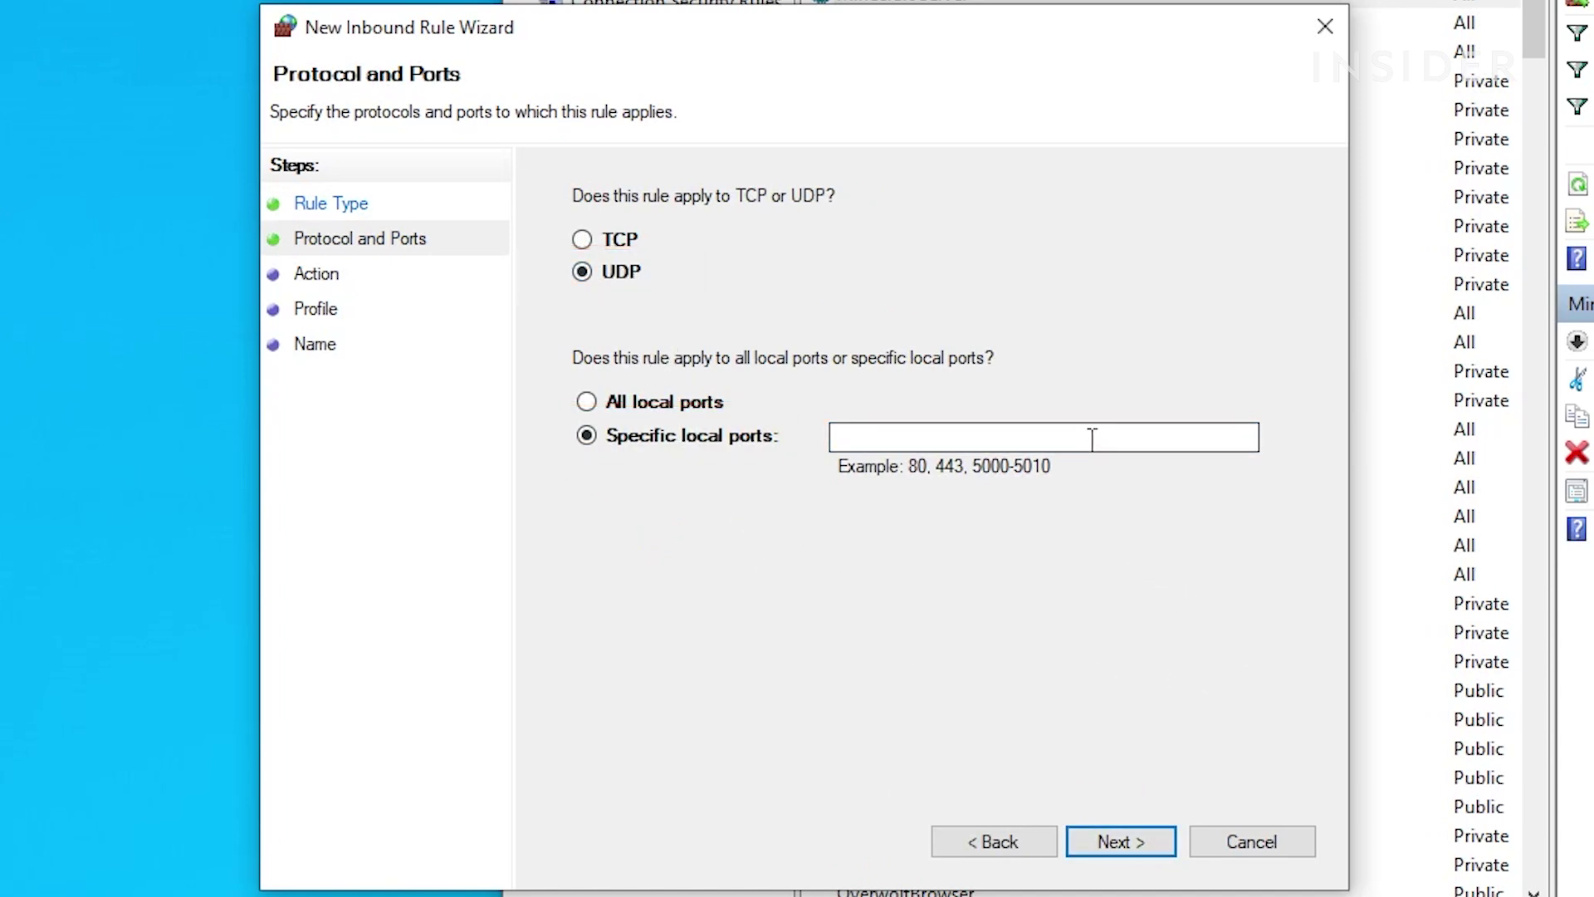
right_click(909, 443)
left_click(985, 577)
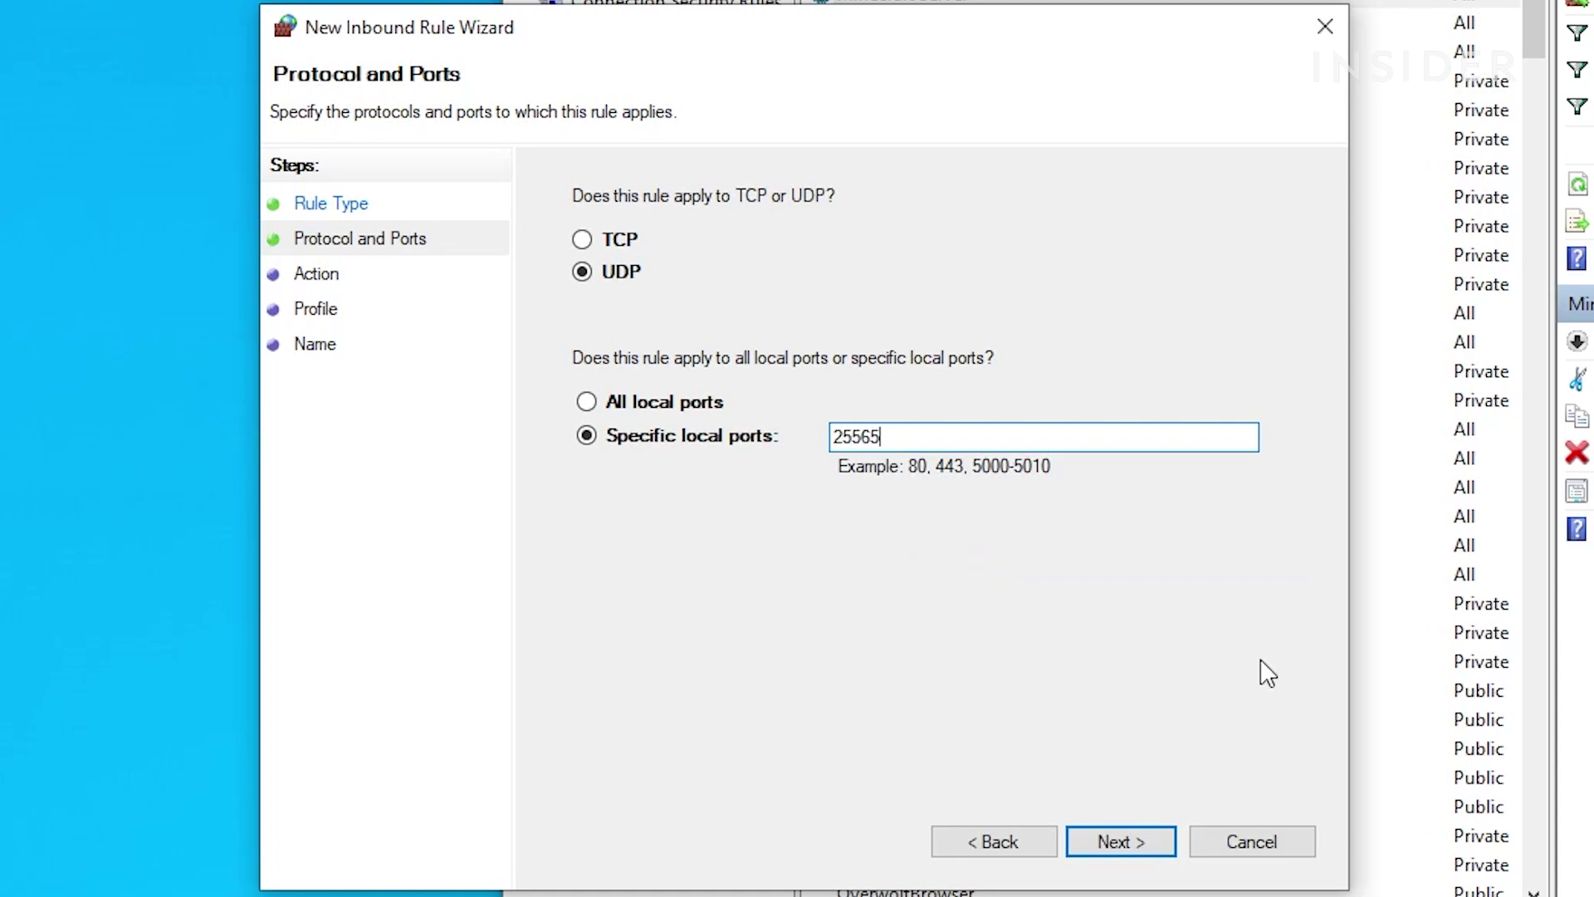
left_click(1149, 842)
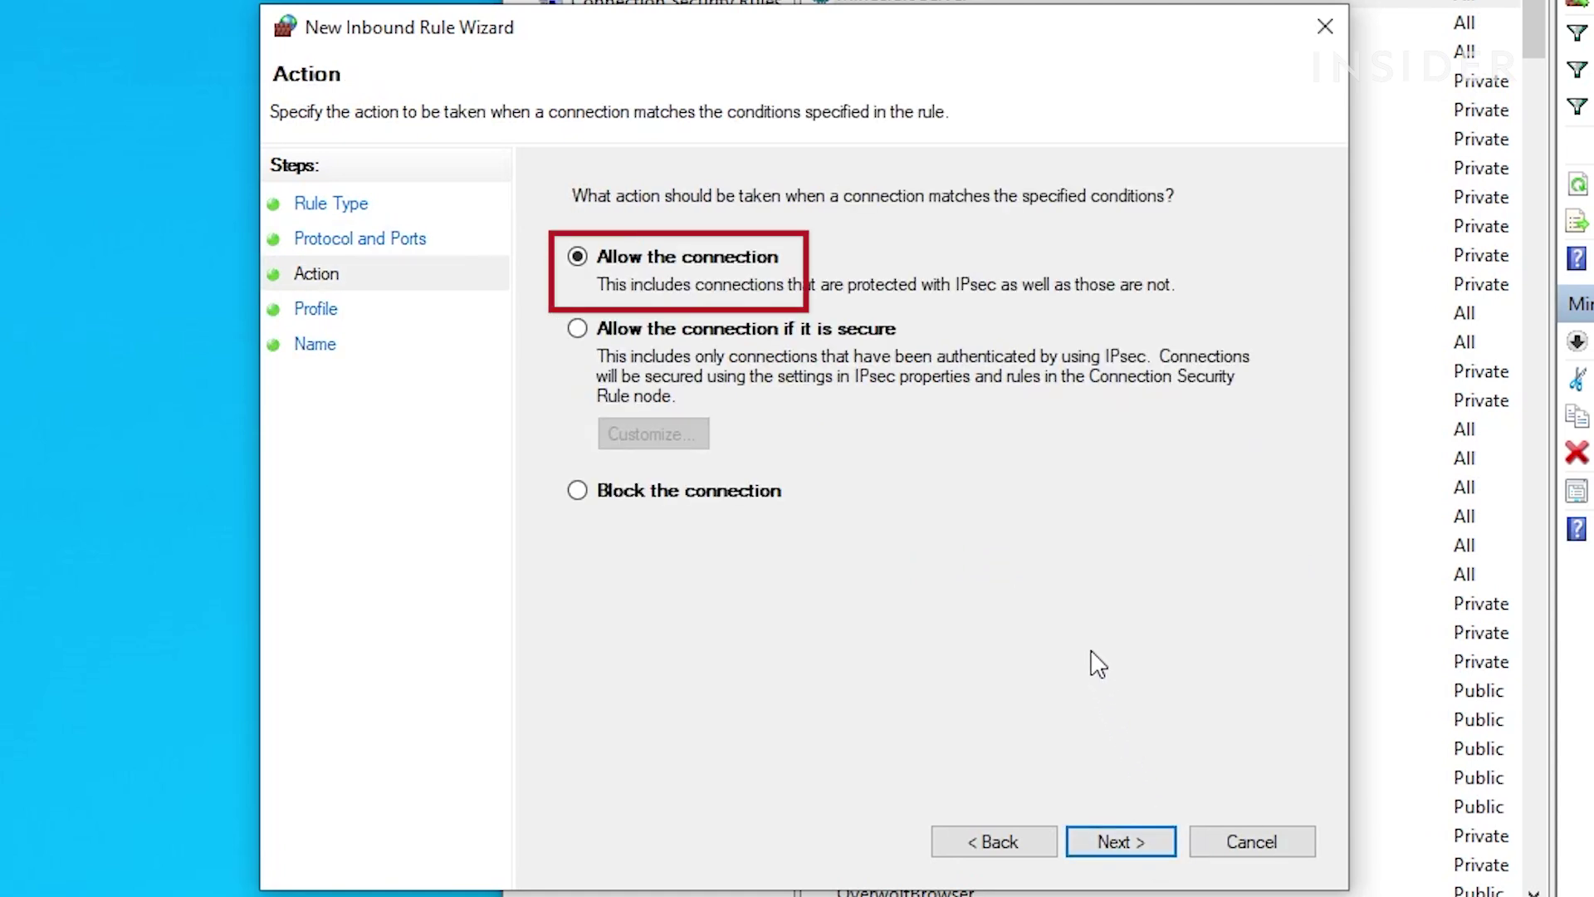
Allow the connection for all three profiles and finish the inbound UDP rule with the name "Minecraft Server"
left_click(1137, 840)
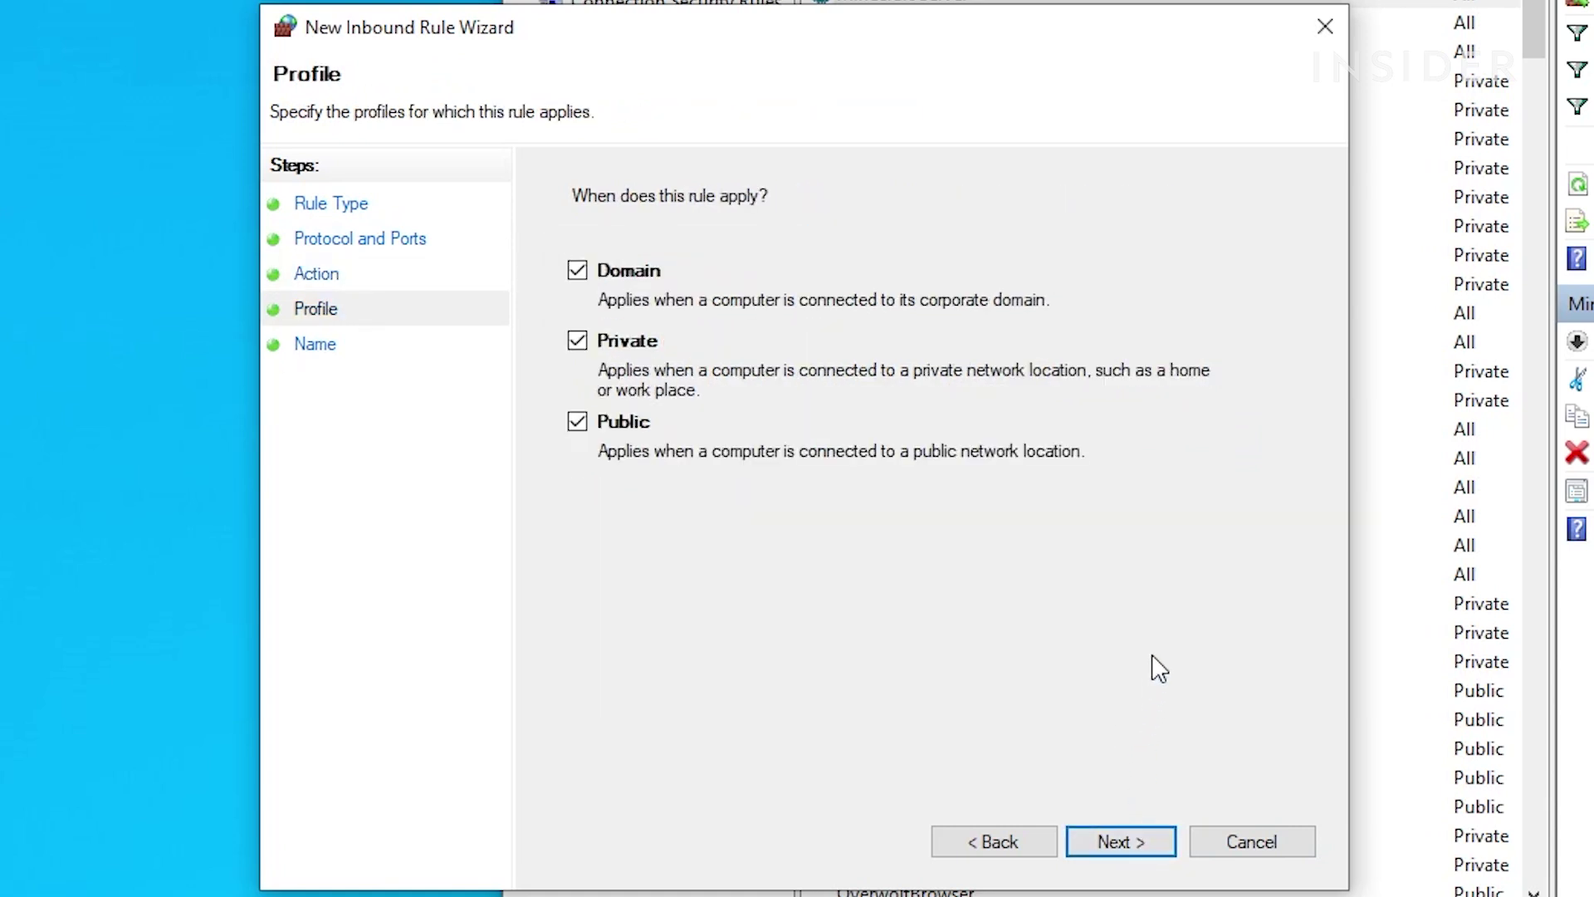
left_click(1154, 853)
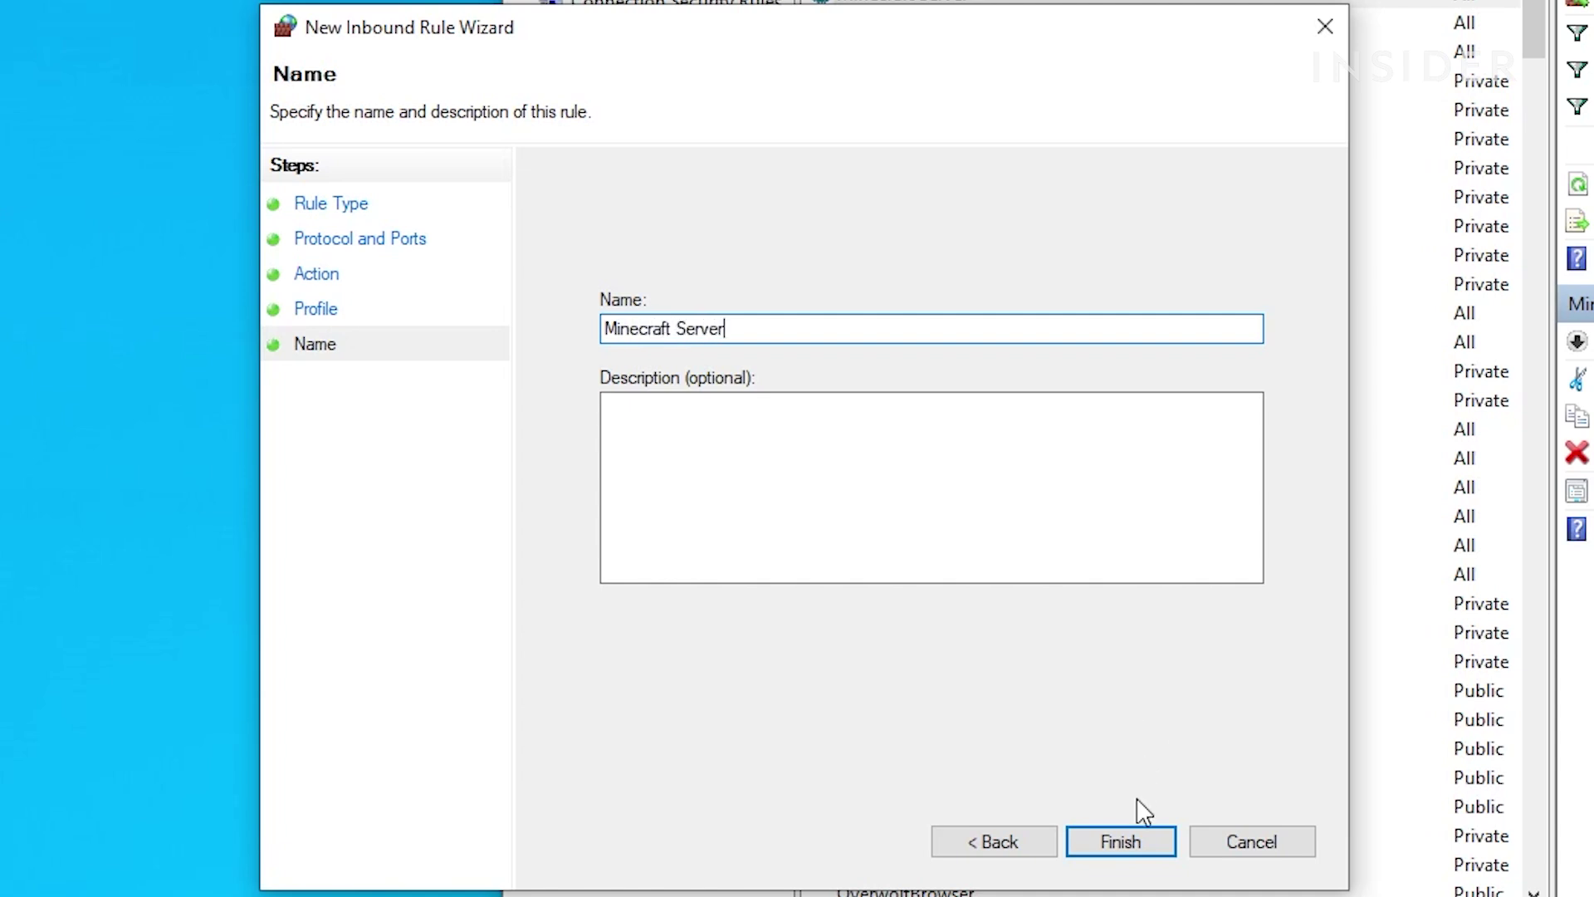
left_click(1120, 842)
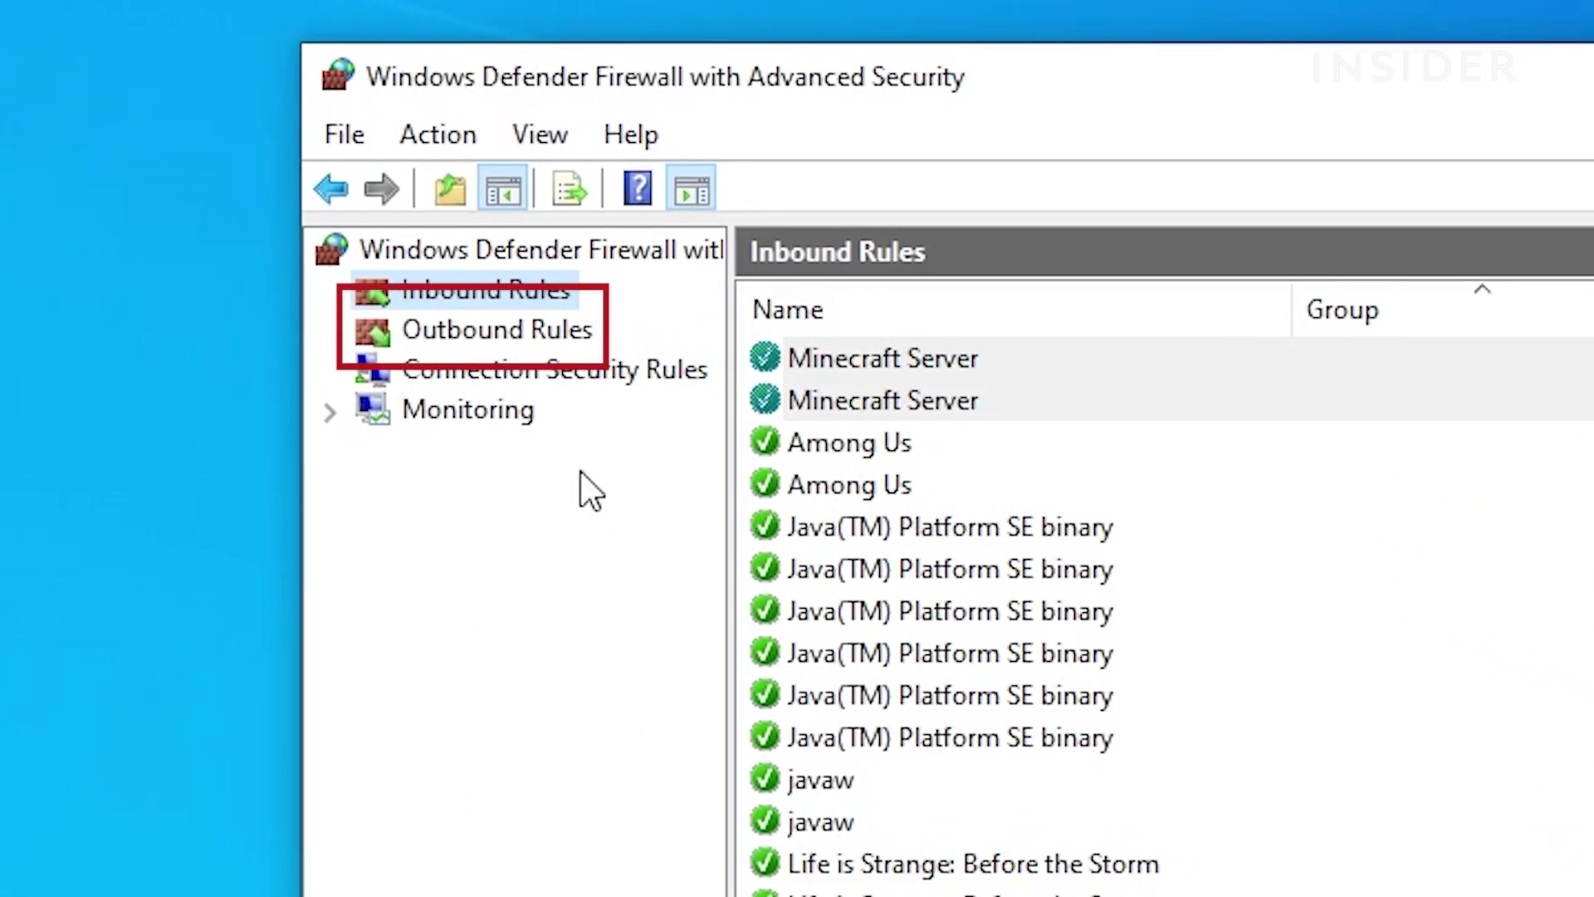
Start a new outbound rule of type Port for TCP, with specific remote port 25565
left_click(561, 331)
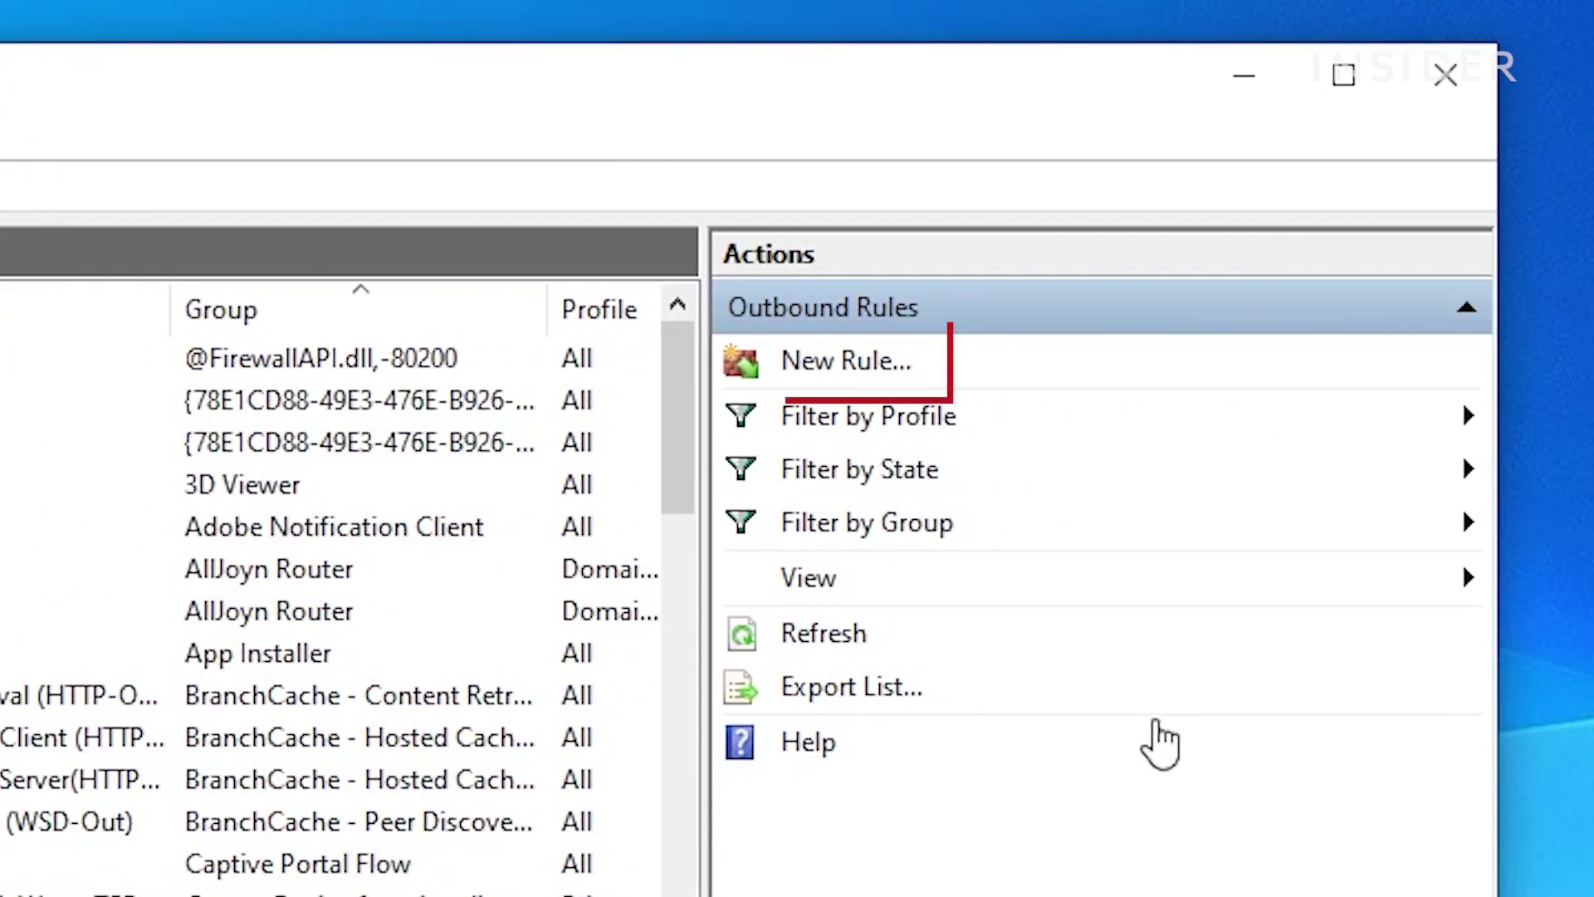
left_click(889, 366)
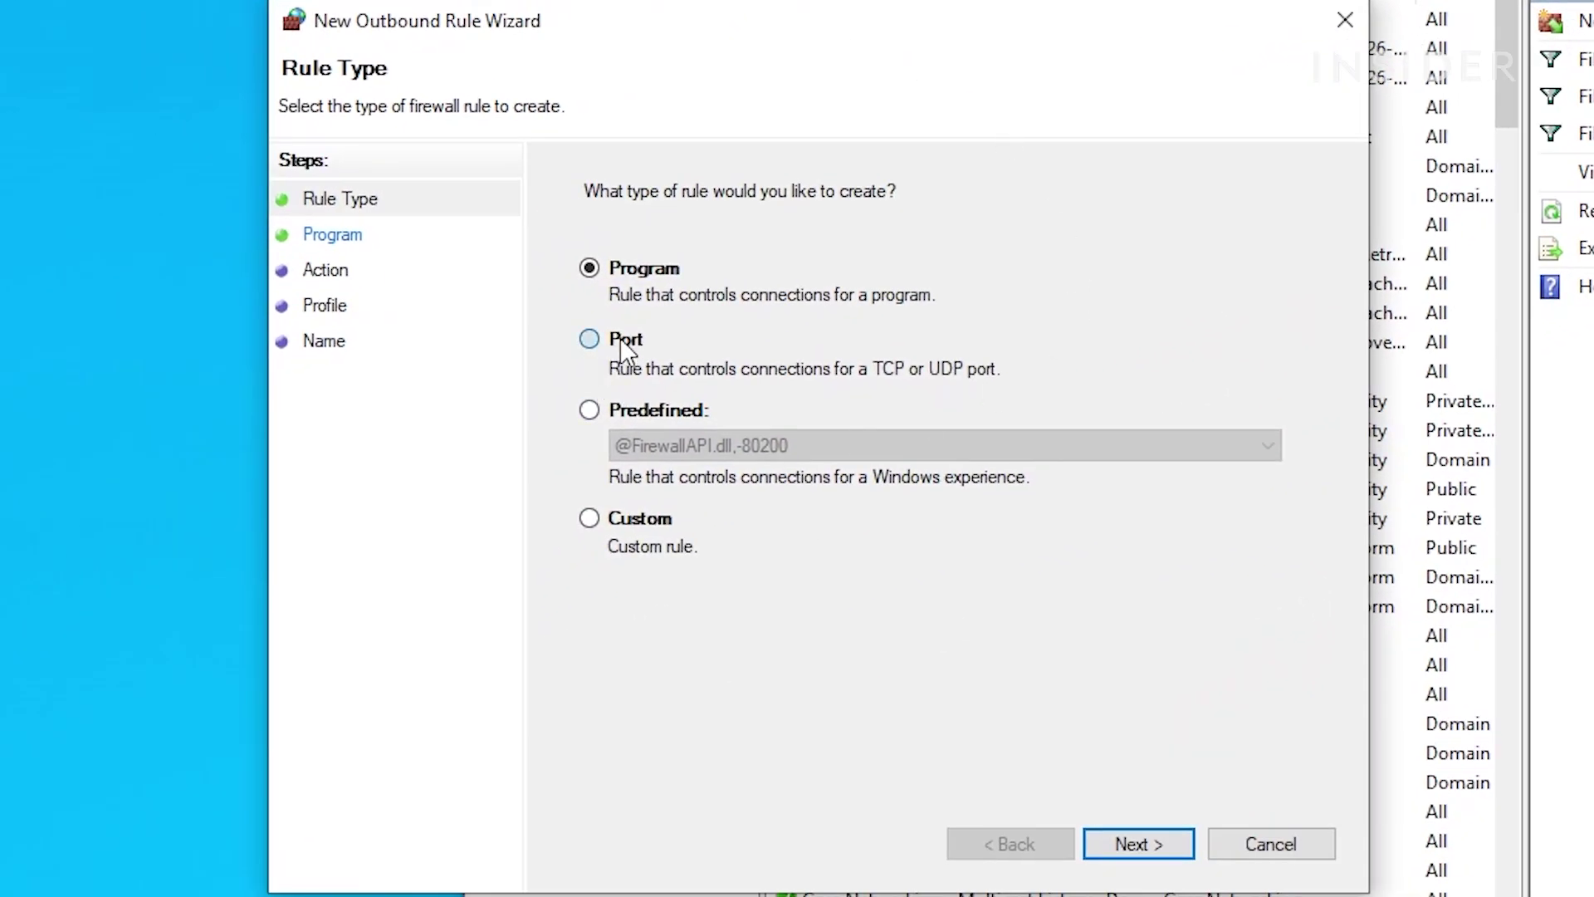
left_click(621, 340)
left_click(1164, 846)
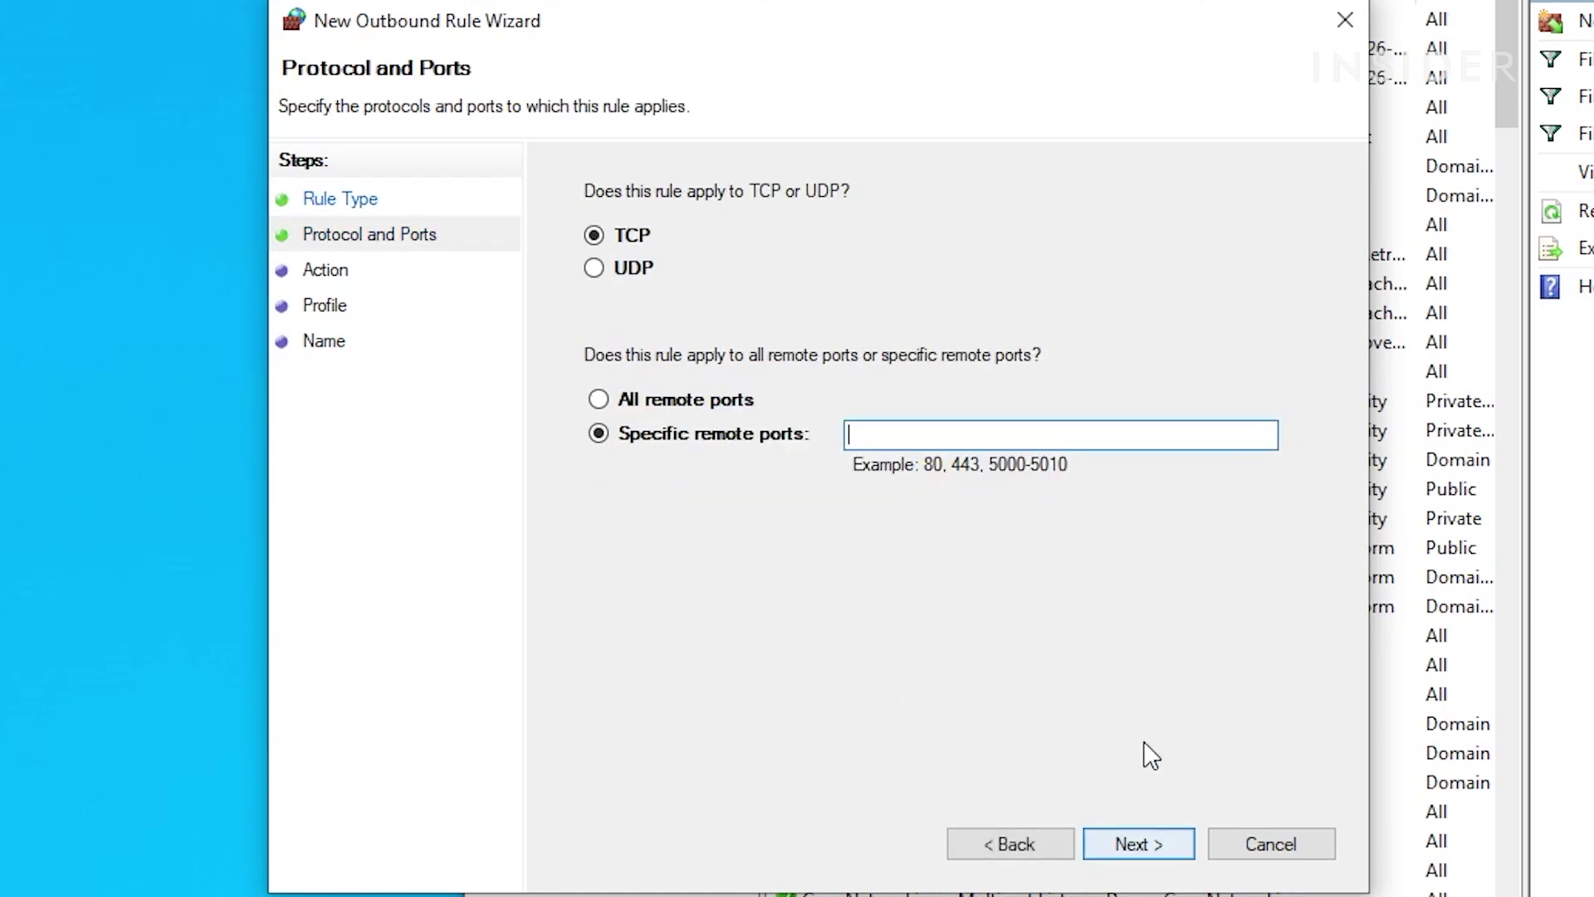
right_click(897, 436)
left_click(990, 569)
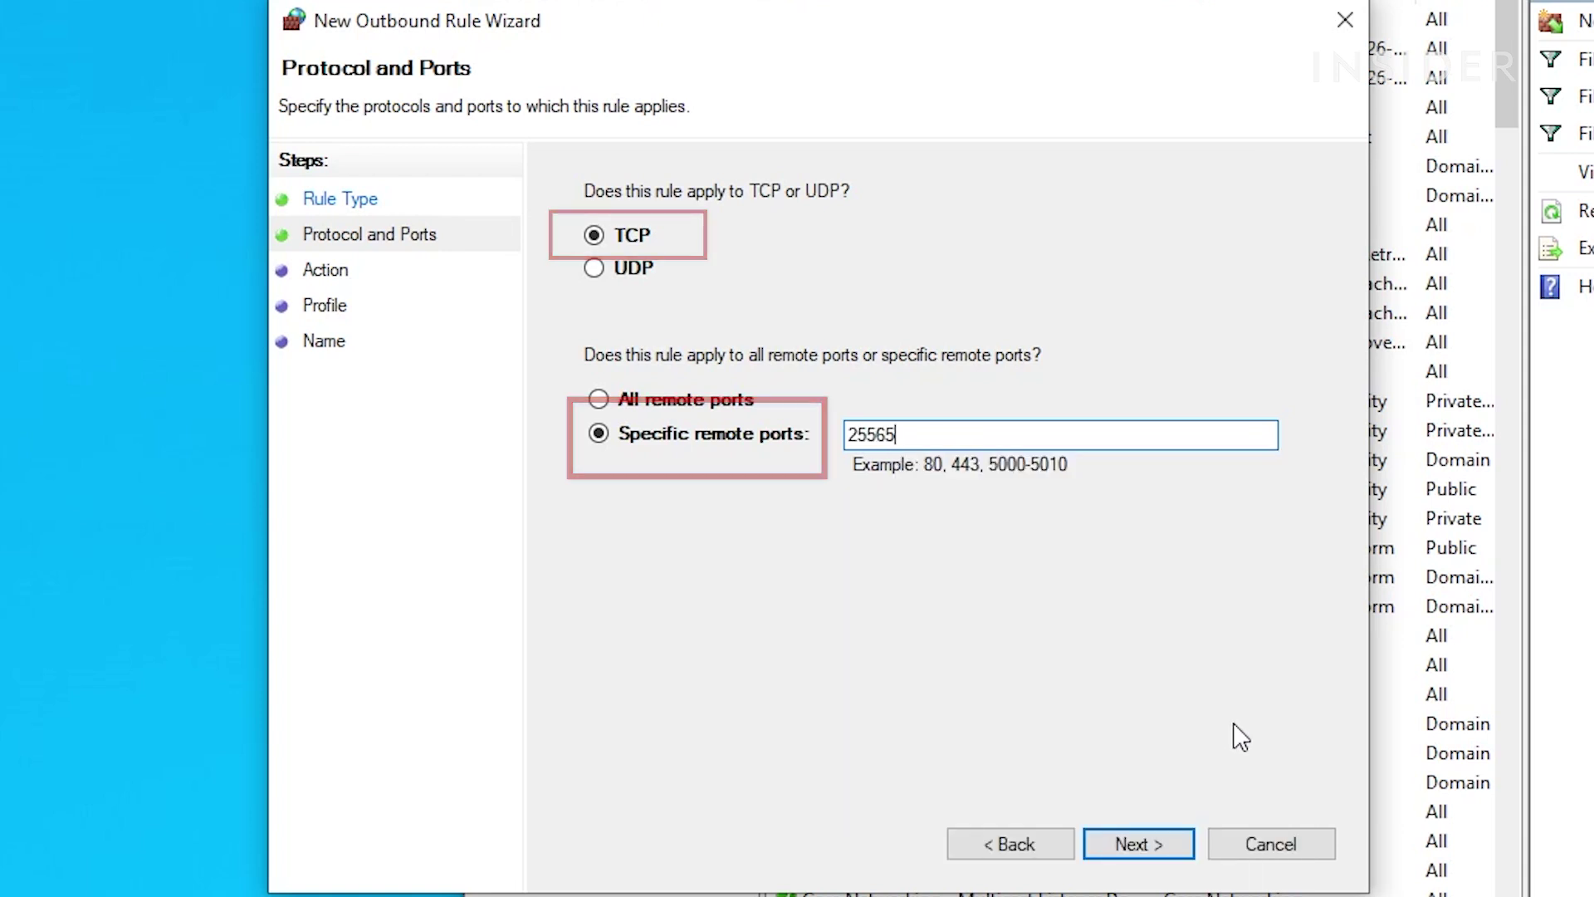
left_click(1182, 840)
Allow the connection on Domain, Private and Public profiles, and finish the outbound TCP rule with the name "Minecraft Server"
left_click(694, 252)
left_click(1179, 855)
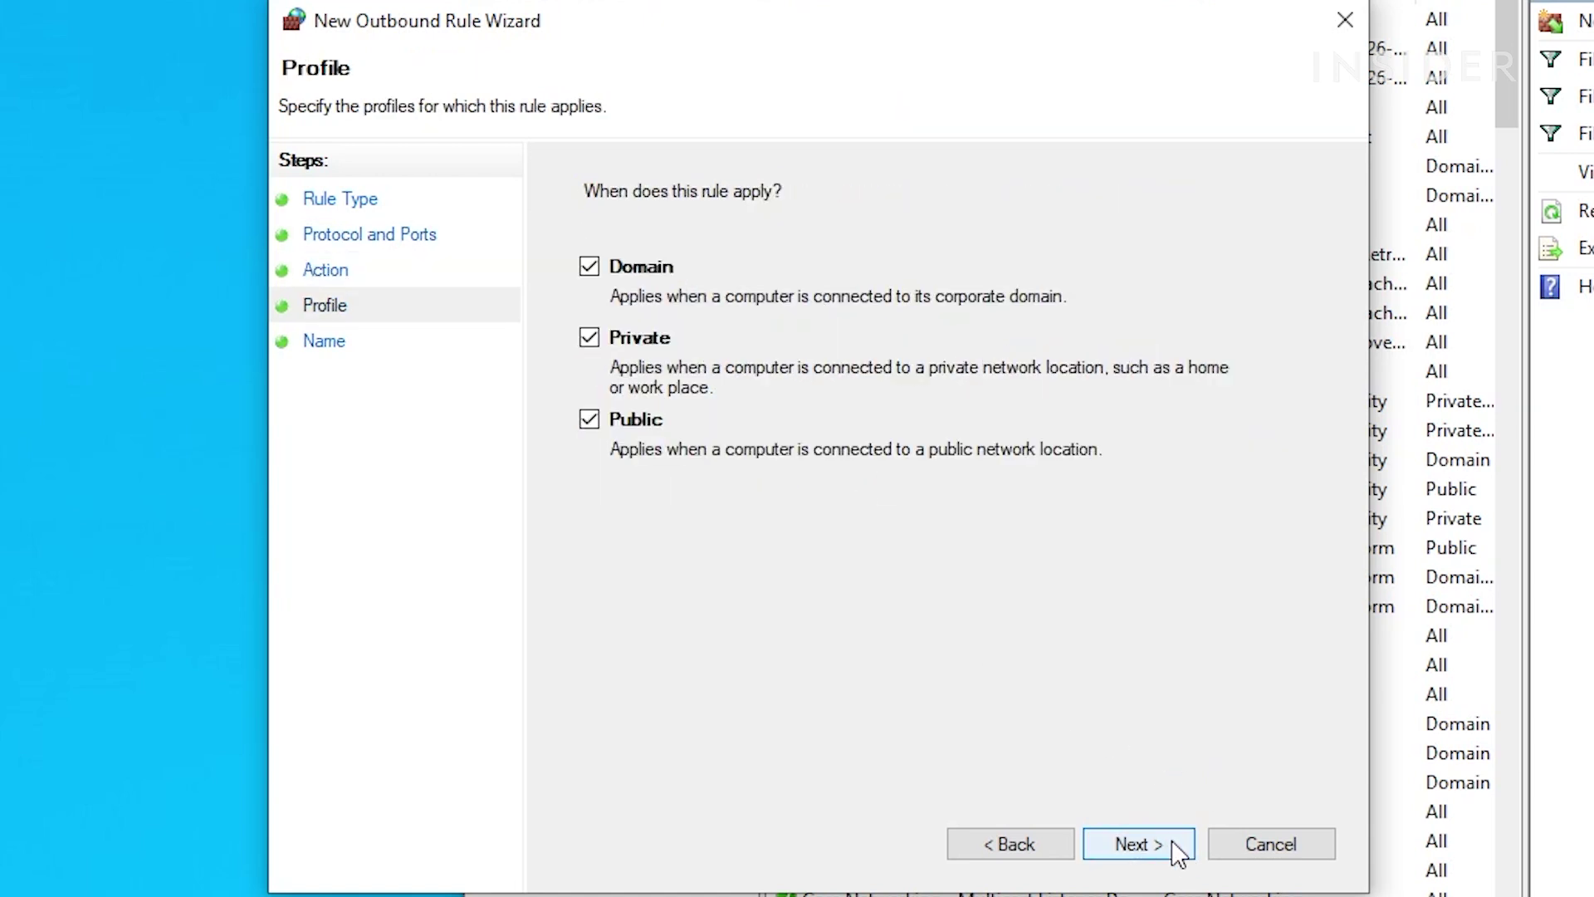
left_click(1182, 855)
type("Minecraft Ser")
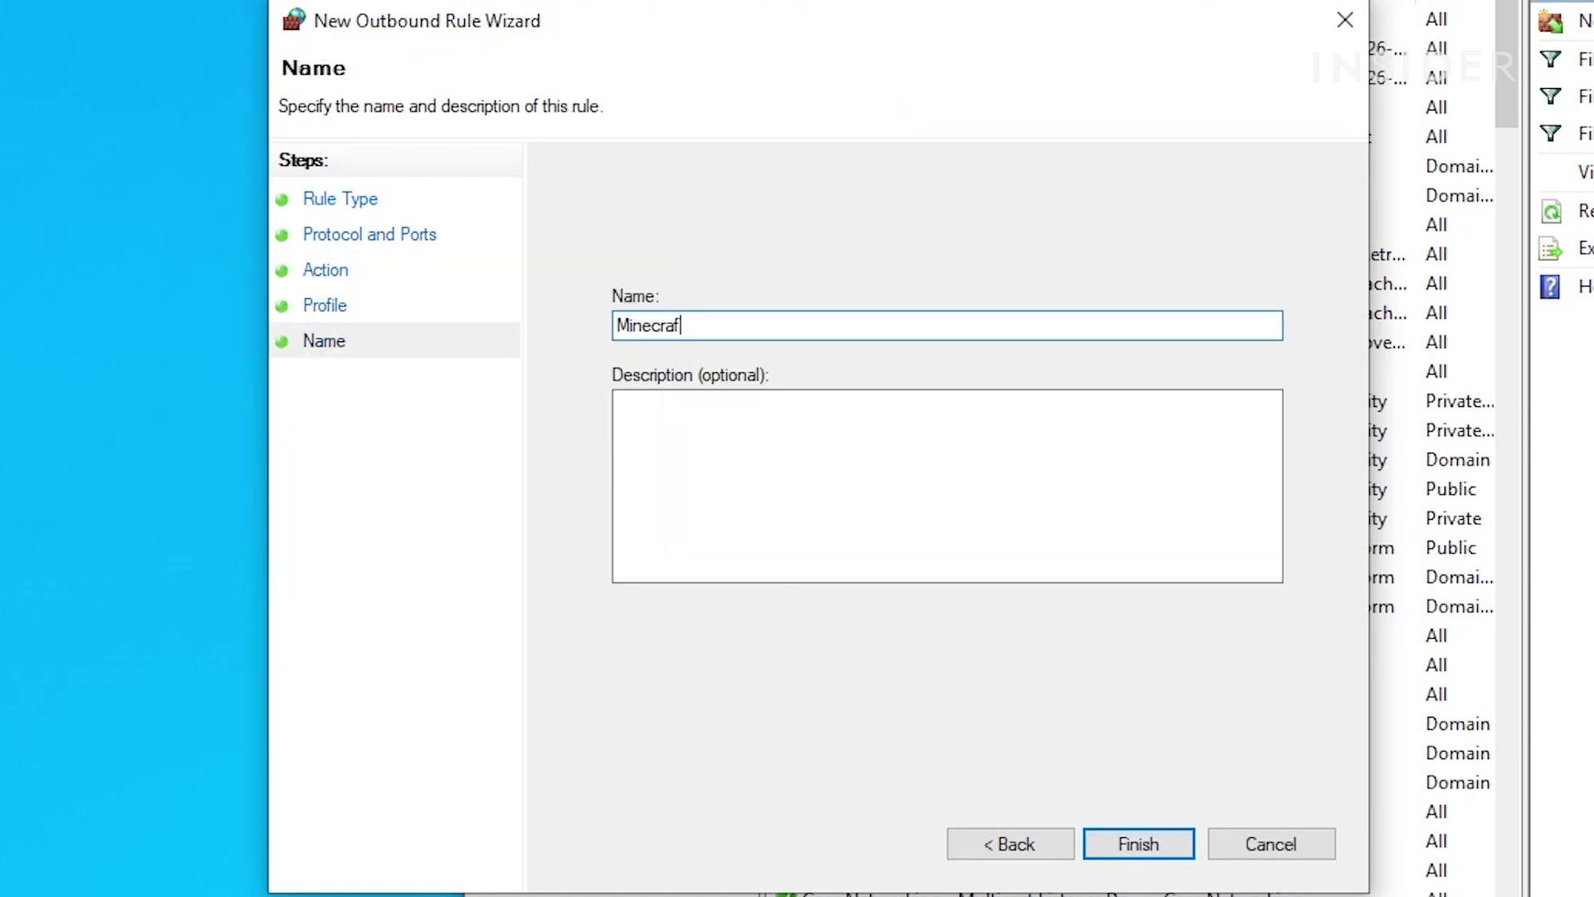
type("ver")
left_click(1138, 843)
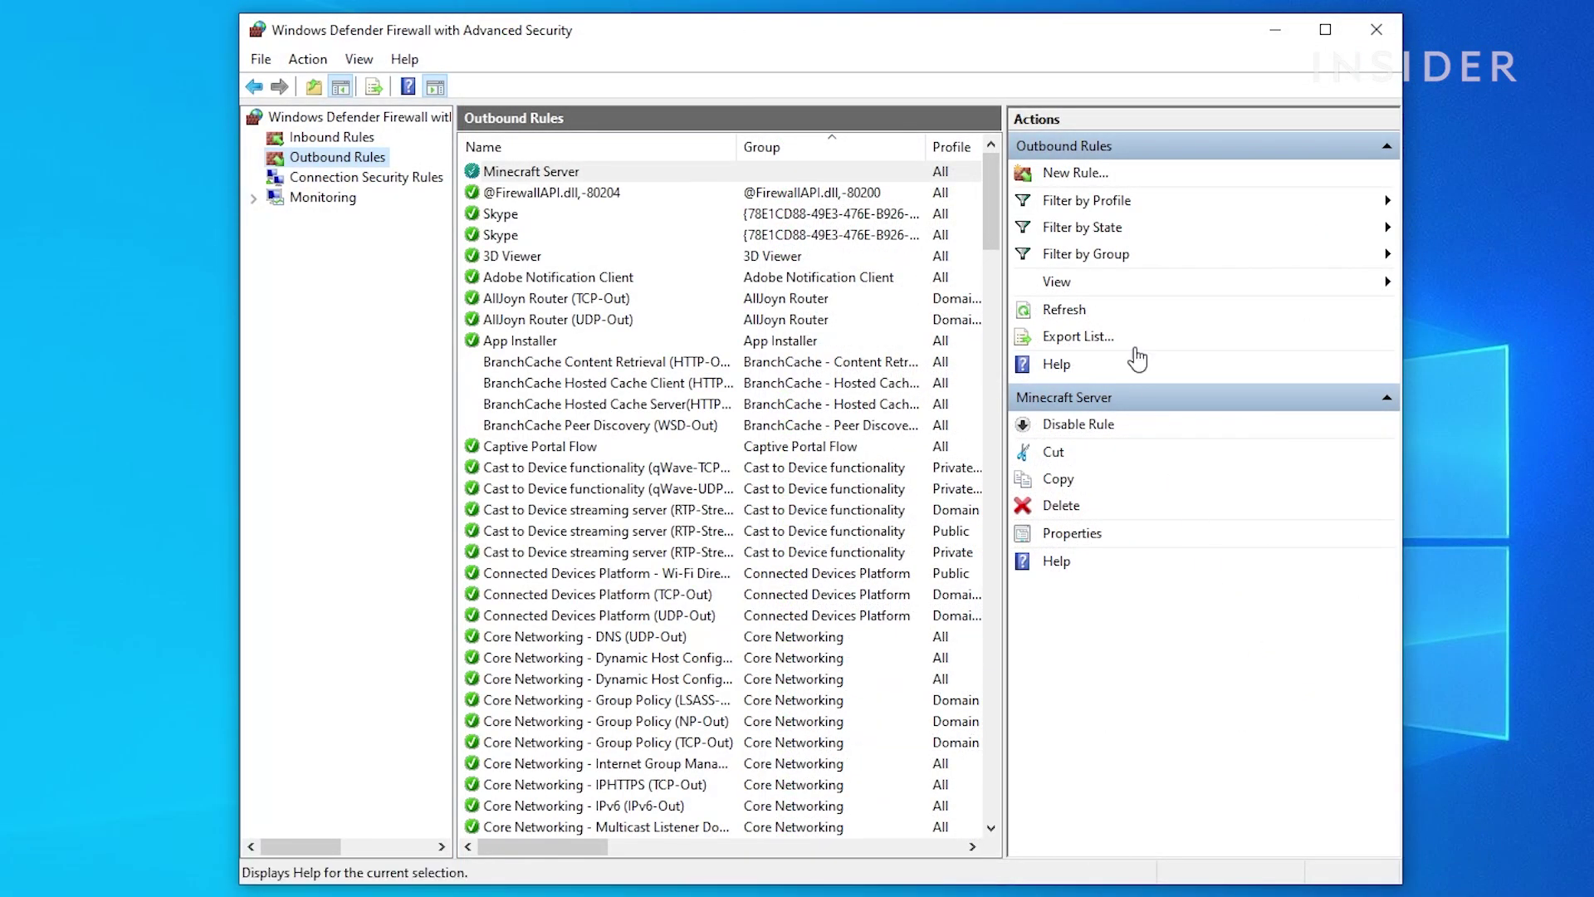
Start a second outbound rule of type Port for UDP, with specific remote port 25565
left_click(1095, 174)
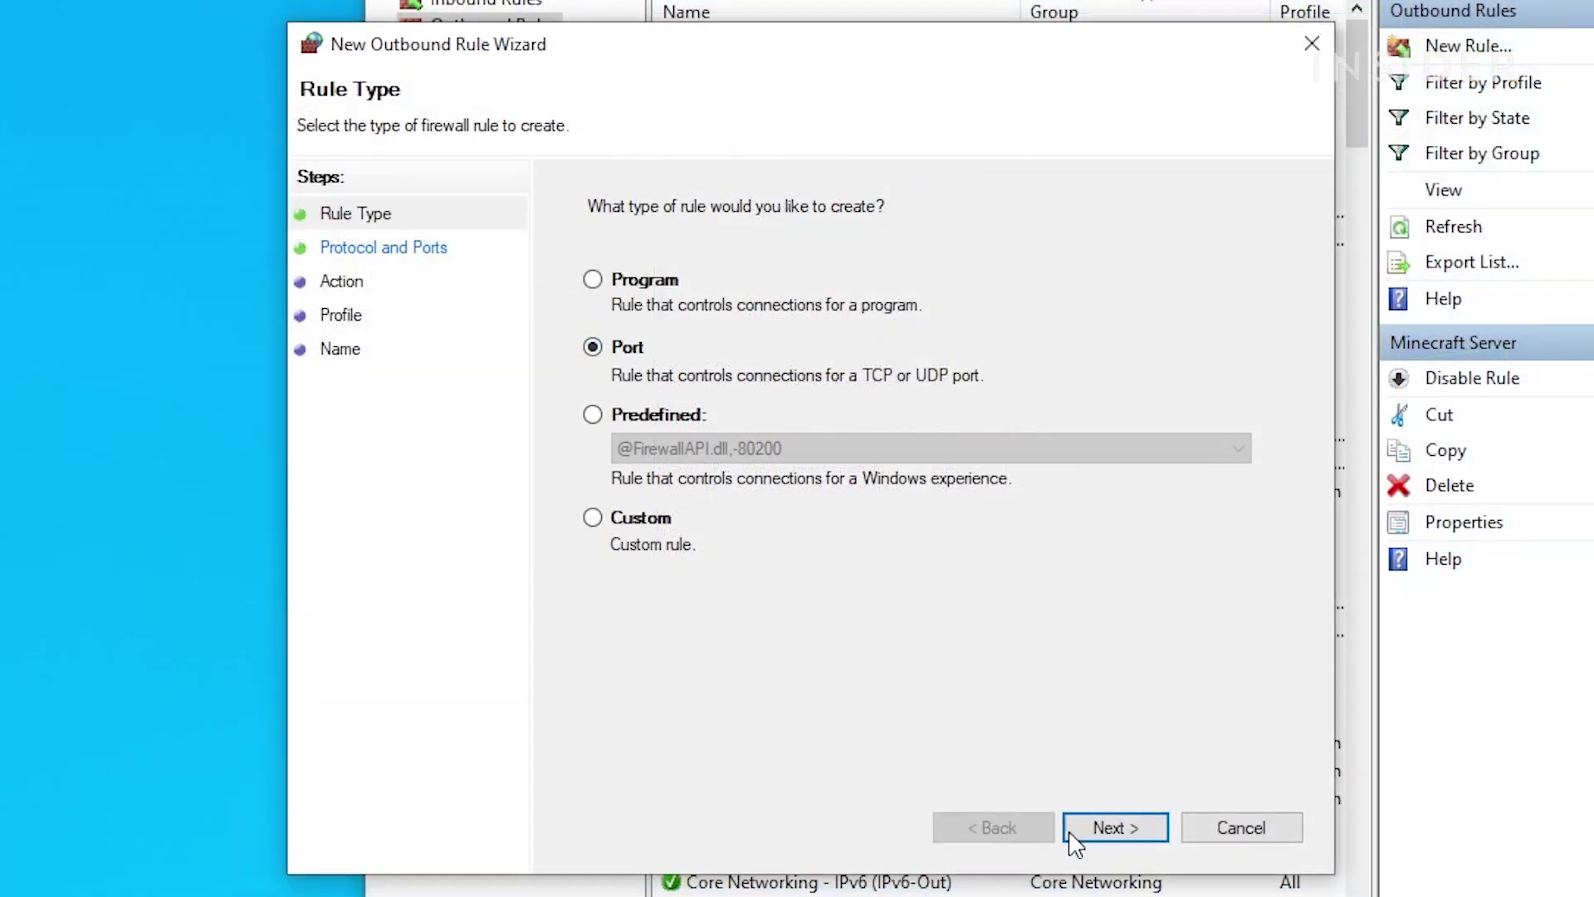
left_click(1117, 828)
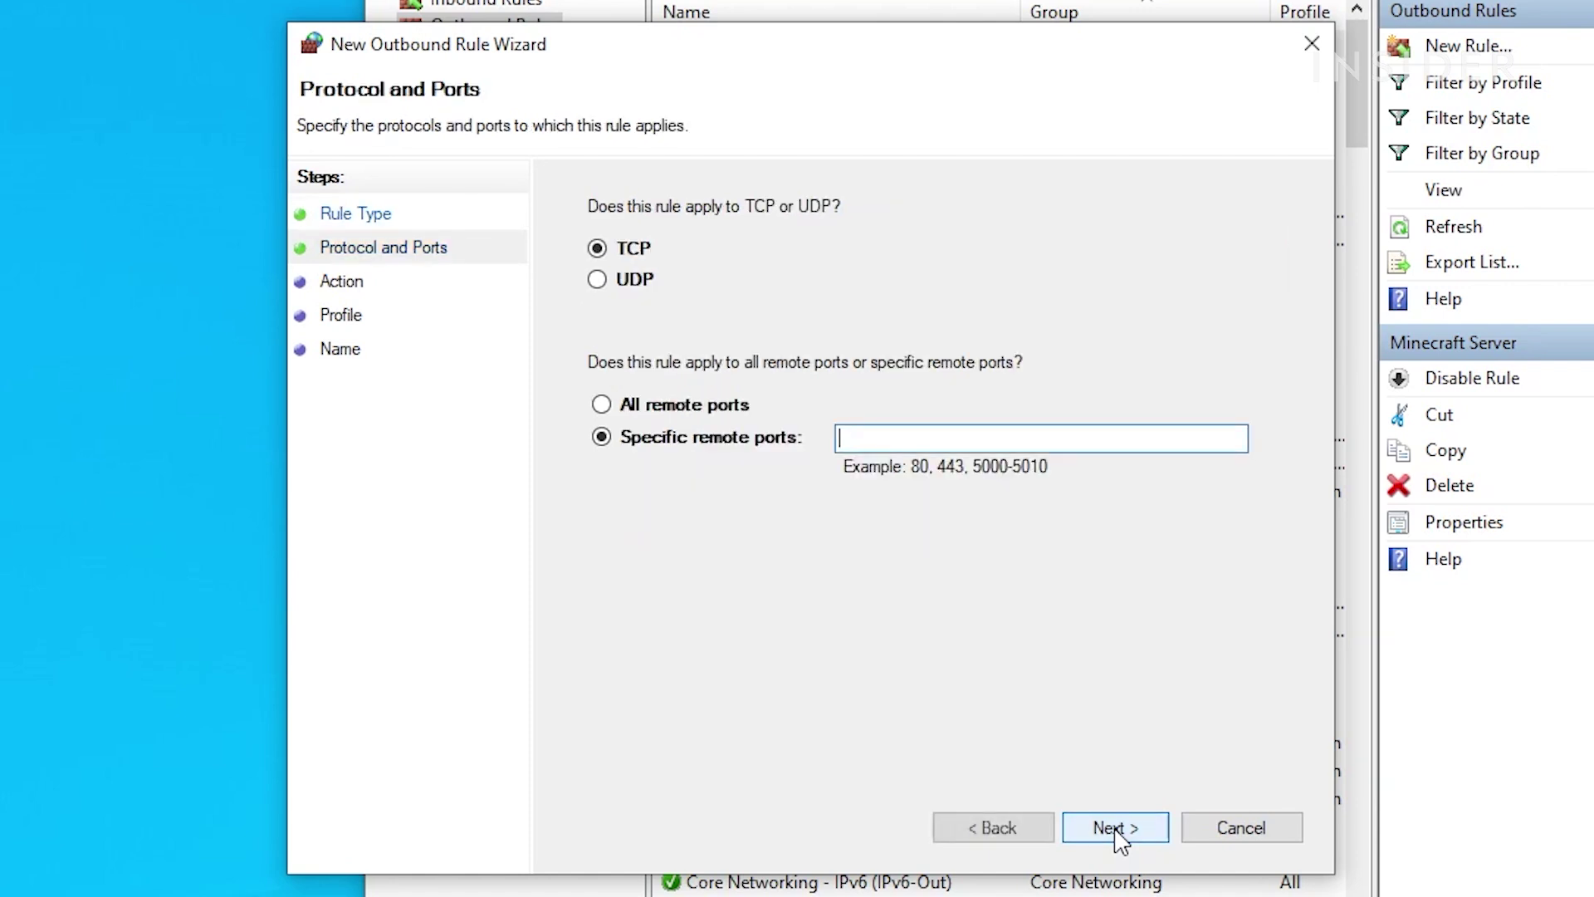
left_click(624, 289)
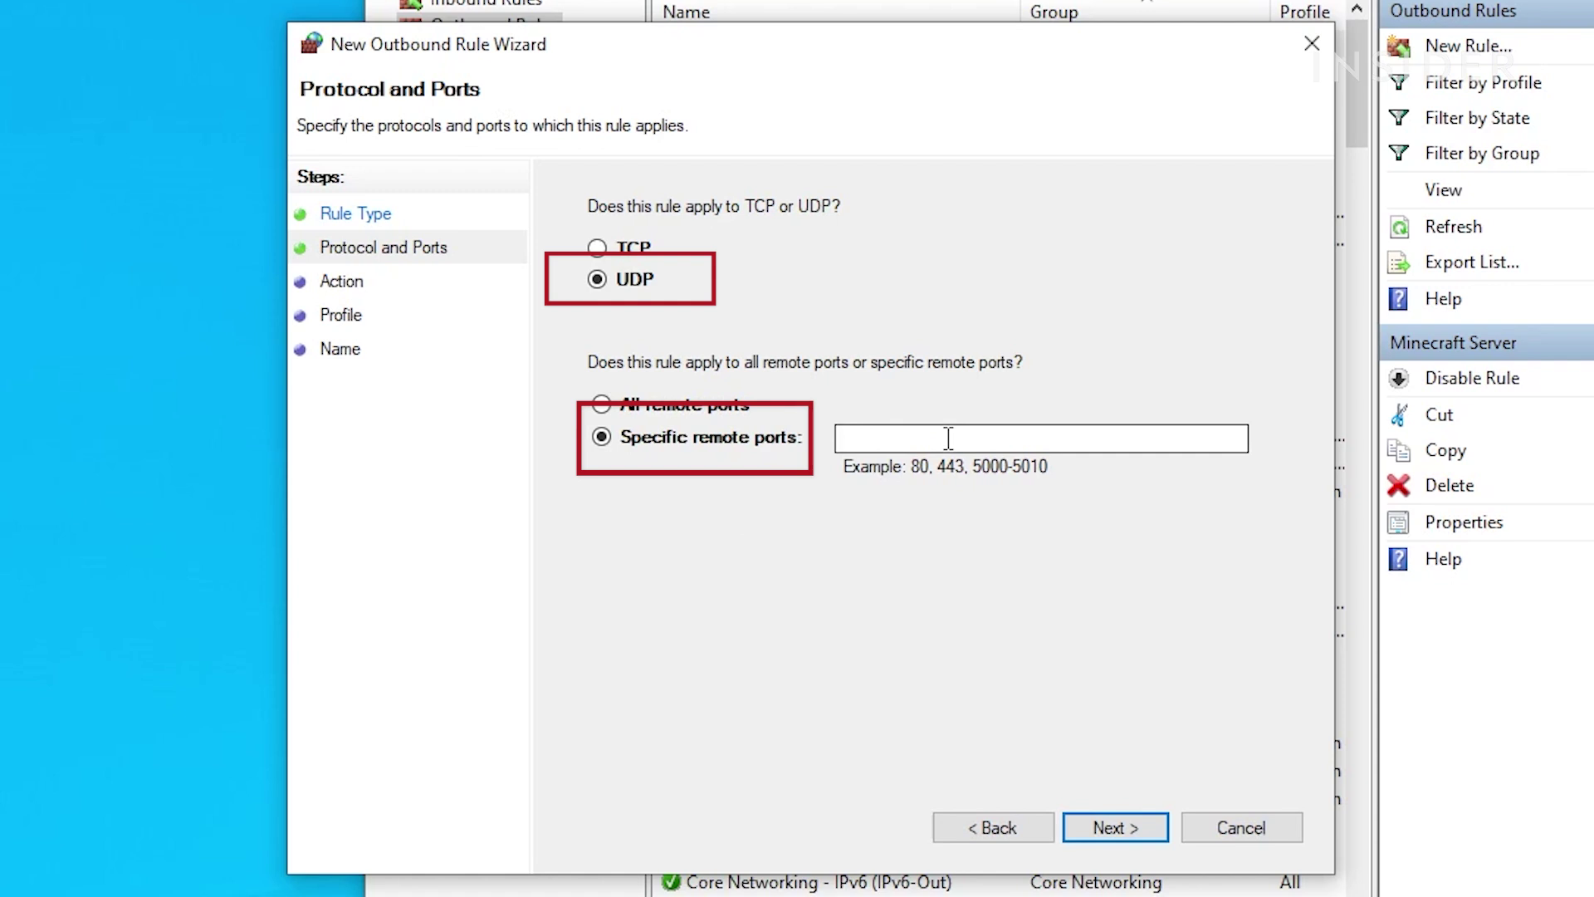
right_click(917, 441)
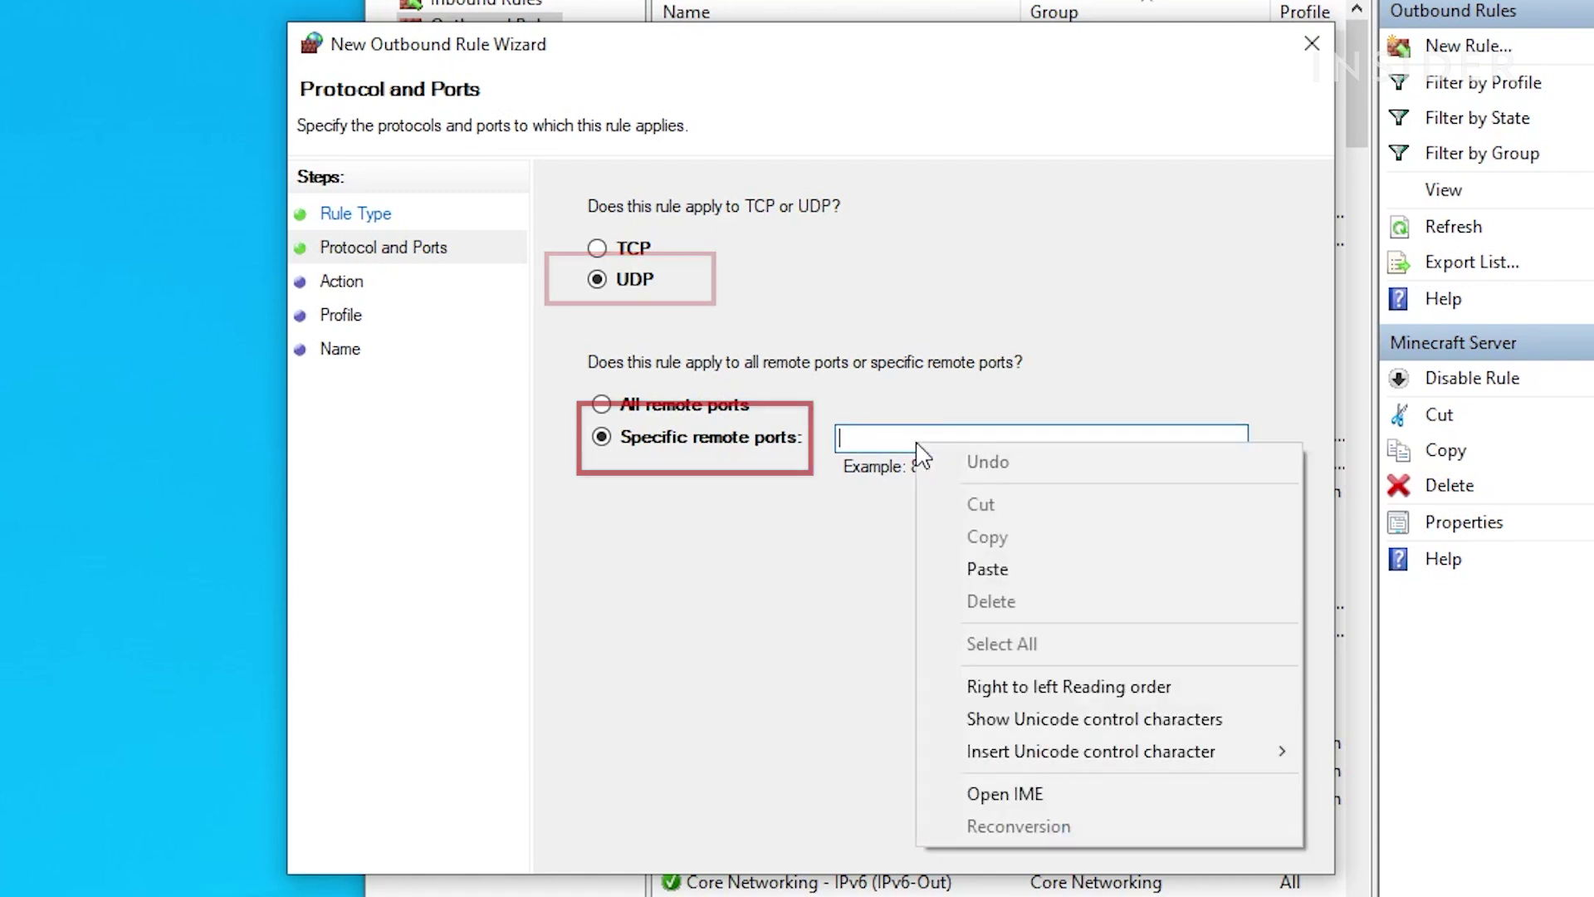
left_click(986, 571)
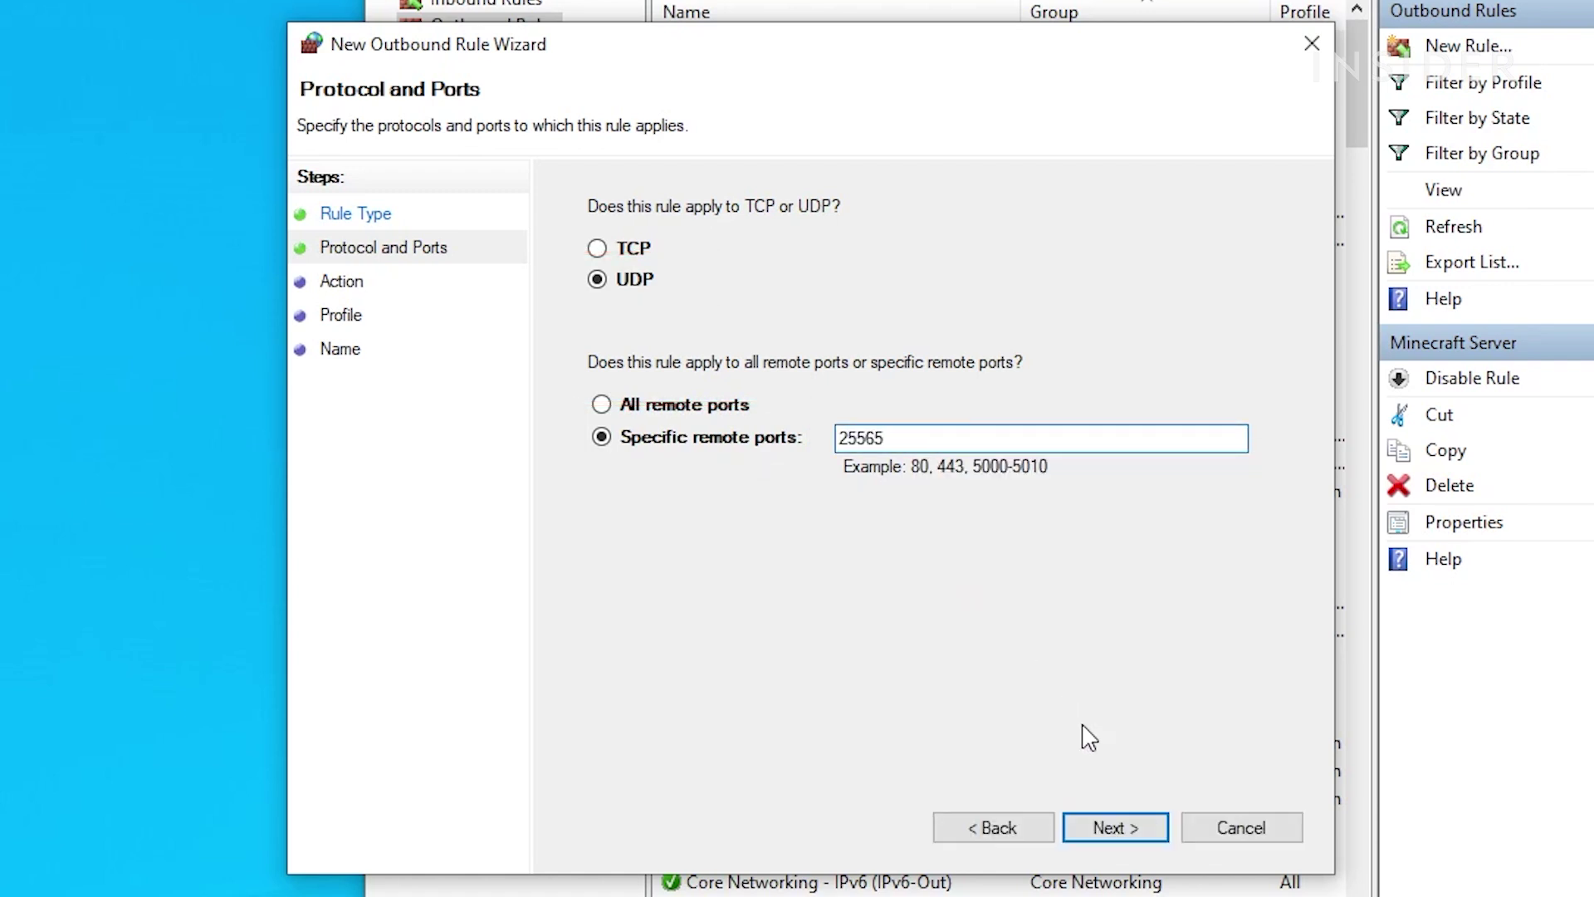
left_click(1129, 838)
Keep the preset action and all three profiles, and finish the outbound UDP rule with the name "Minecraft Server"
left_click(1121, 830)
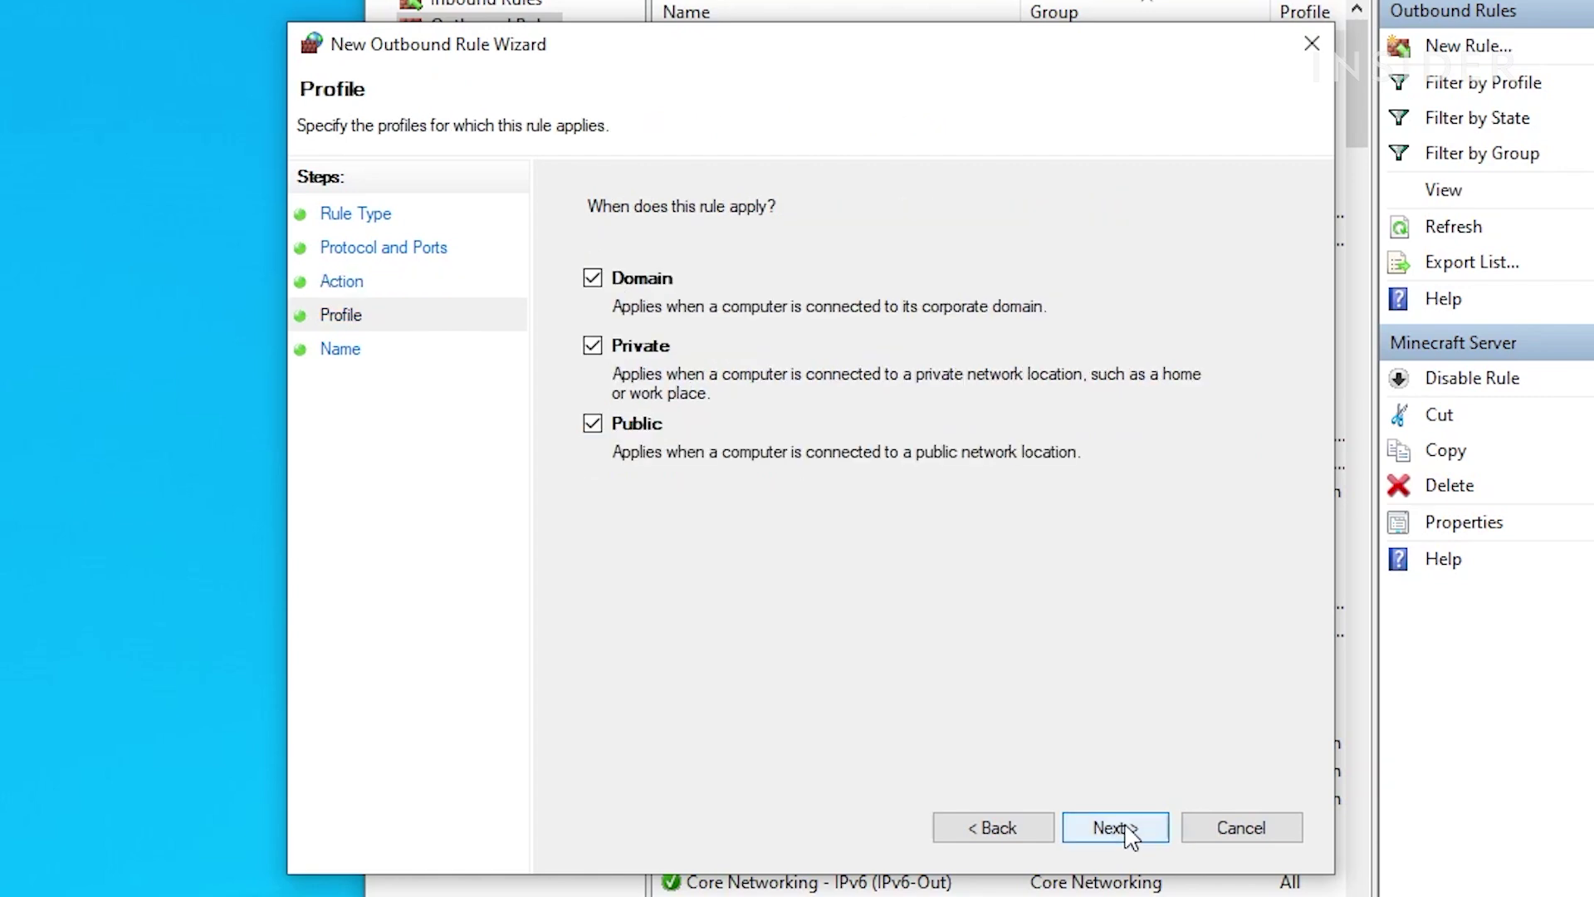
left_click(1121, 830)
type("M")
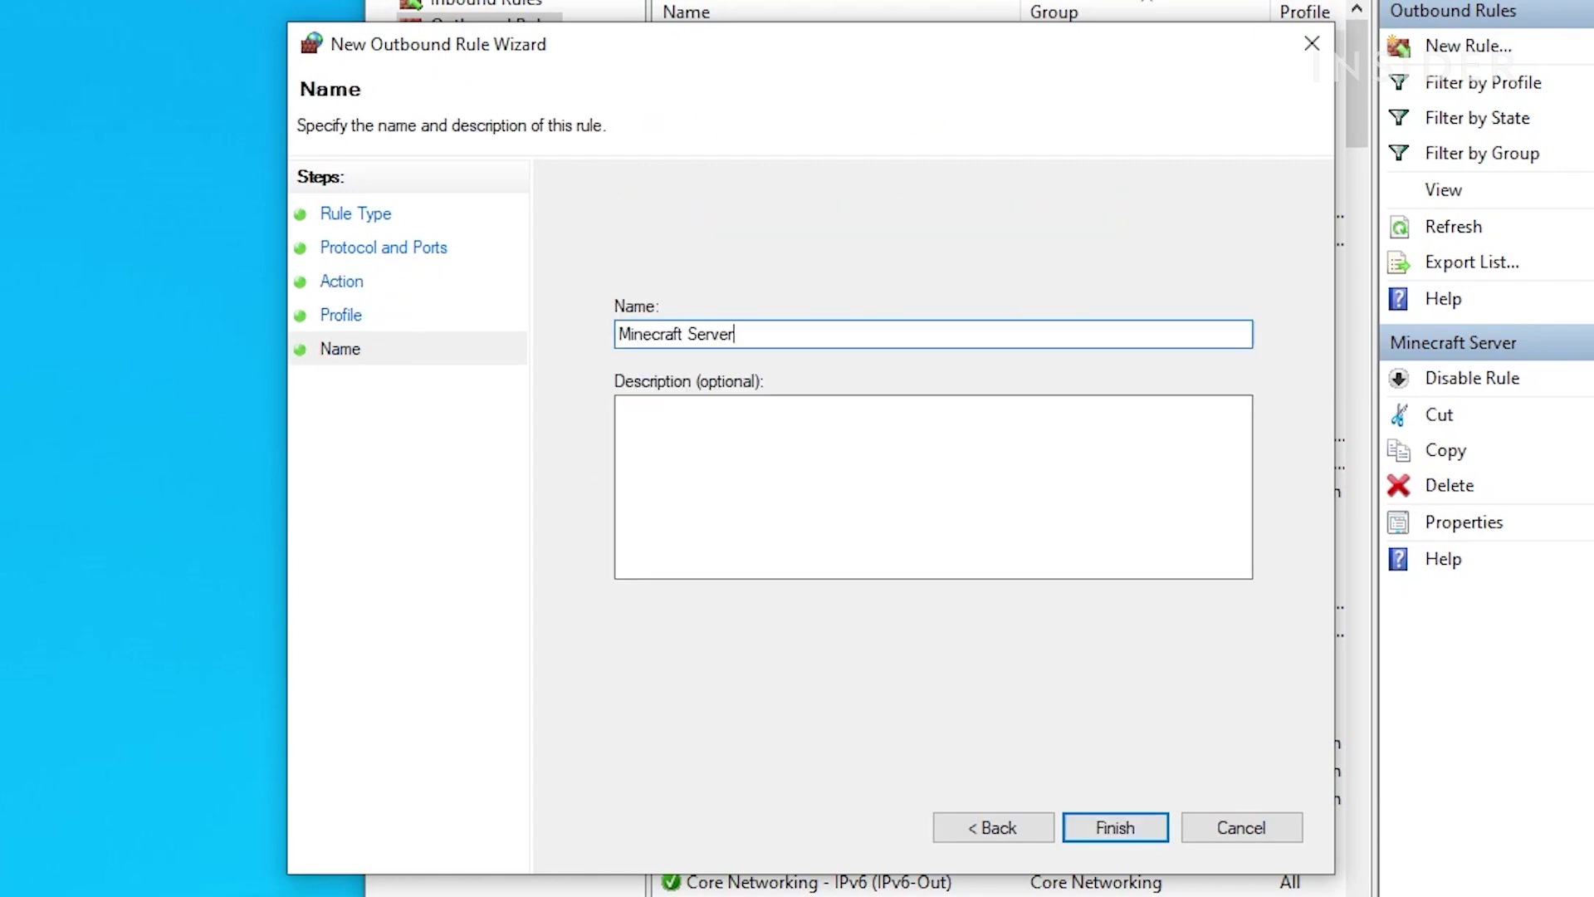
type("inecraft Server")
left_click(1121, 830)
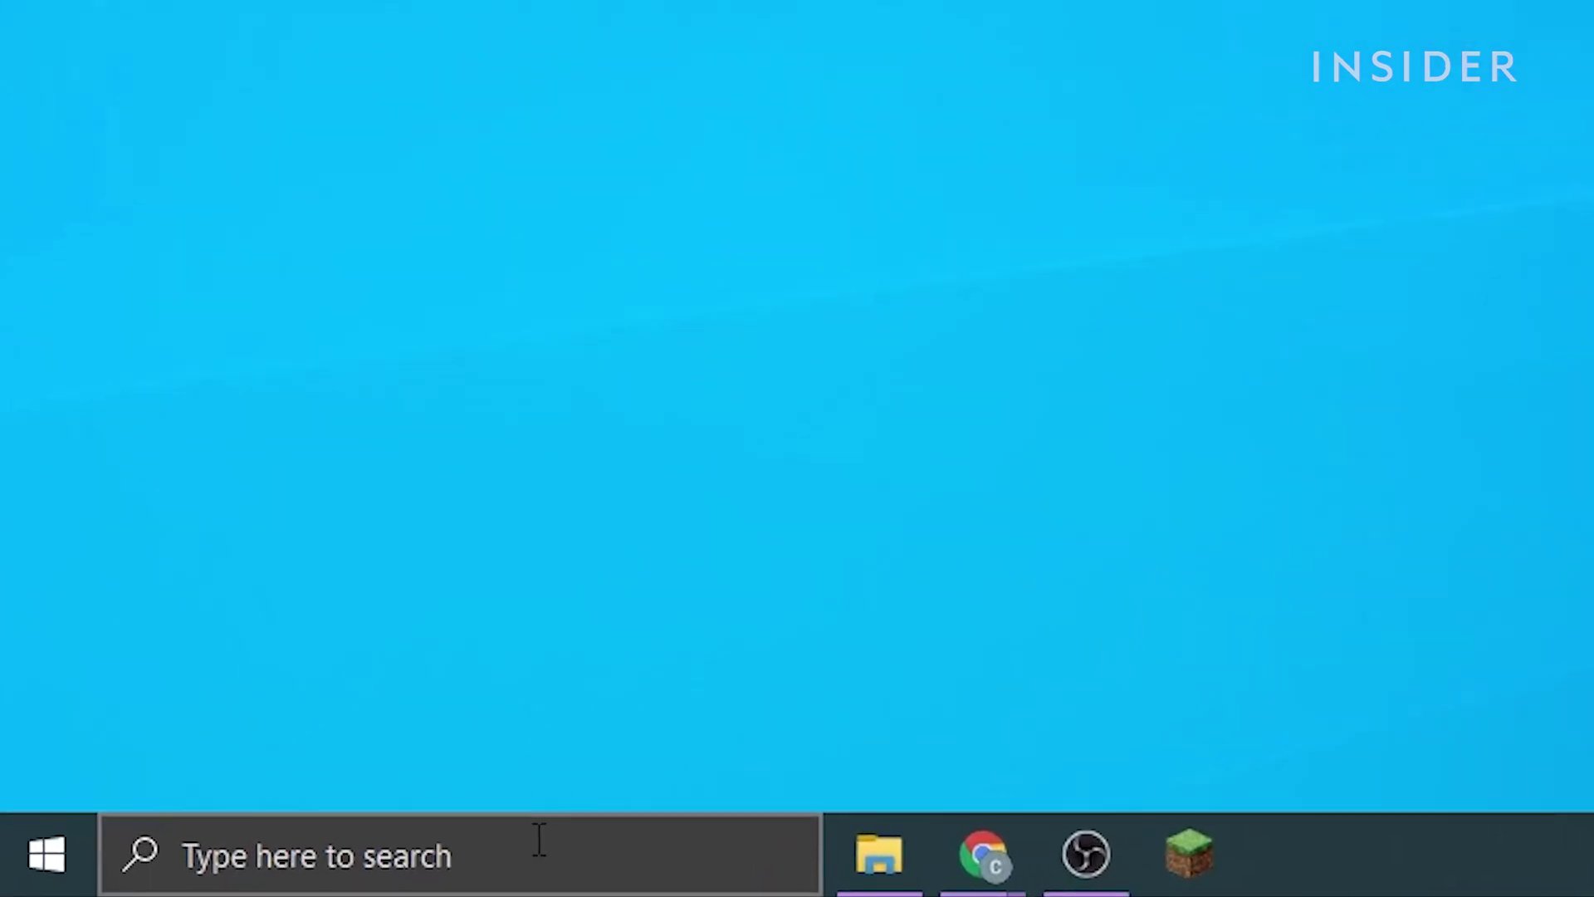
Search Windows for the Run dialog and launch Command Prompt with cmd
left_click(212, 876)
type("run")
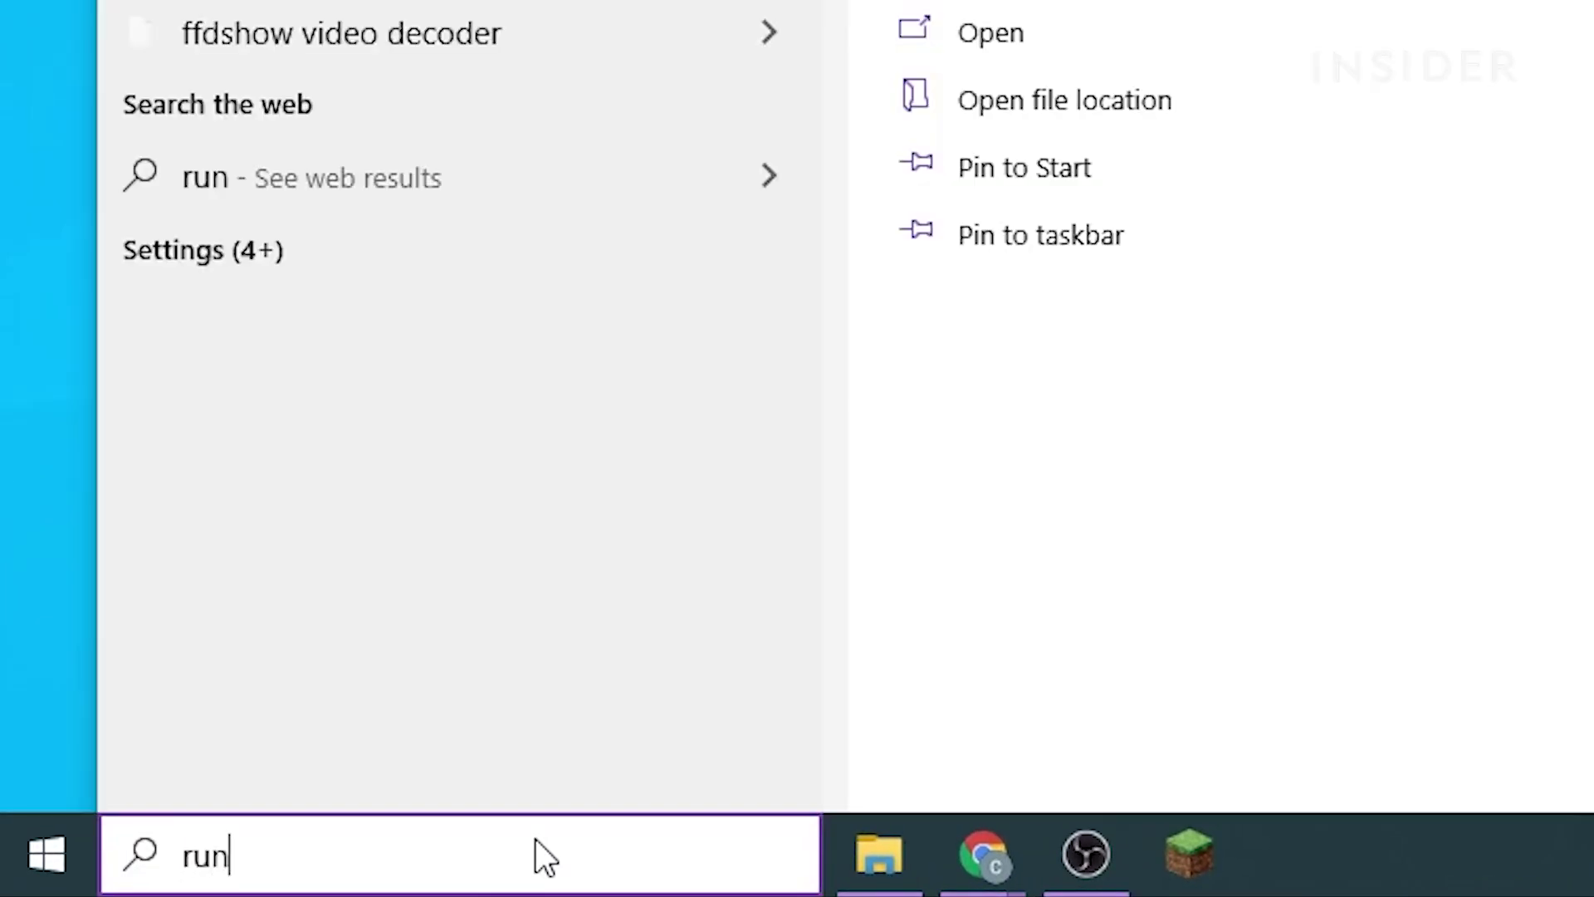
key("Return")
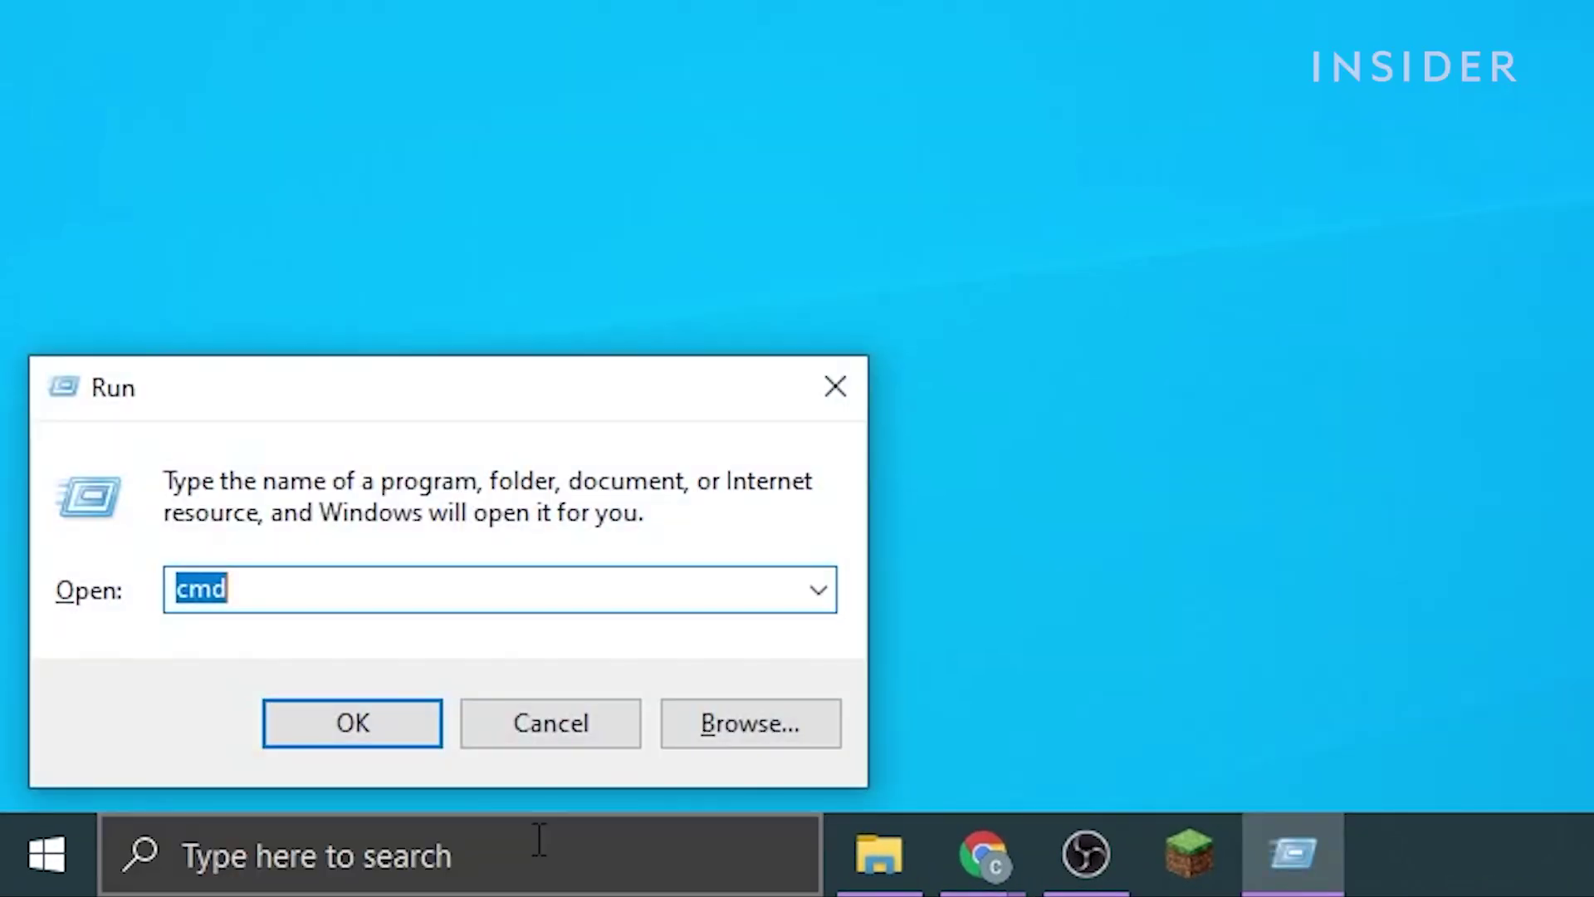
left_click(584, 595)
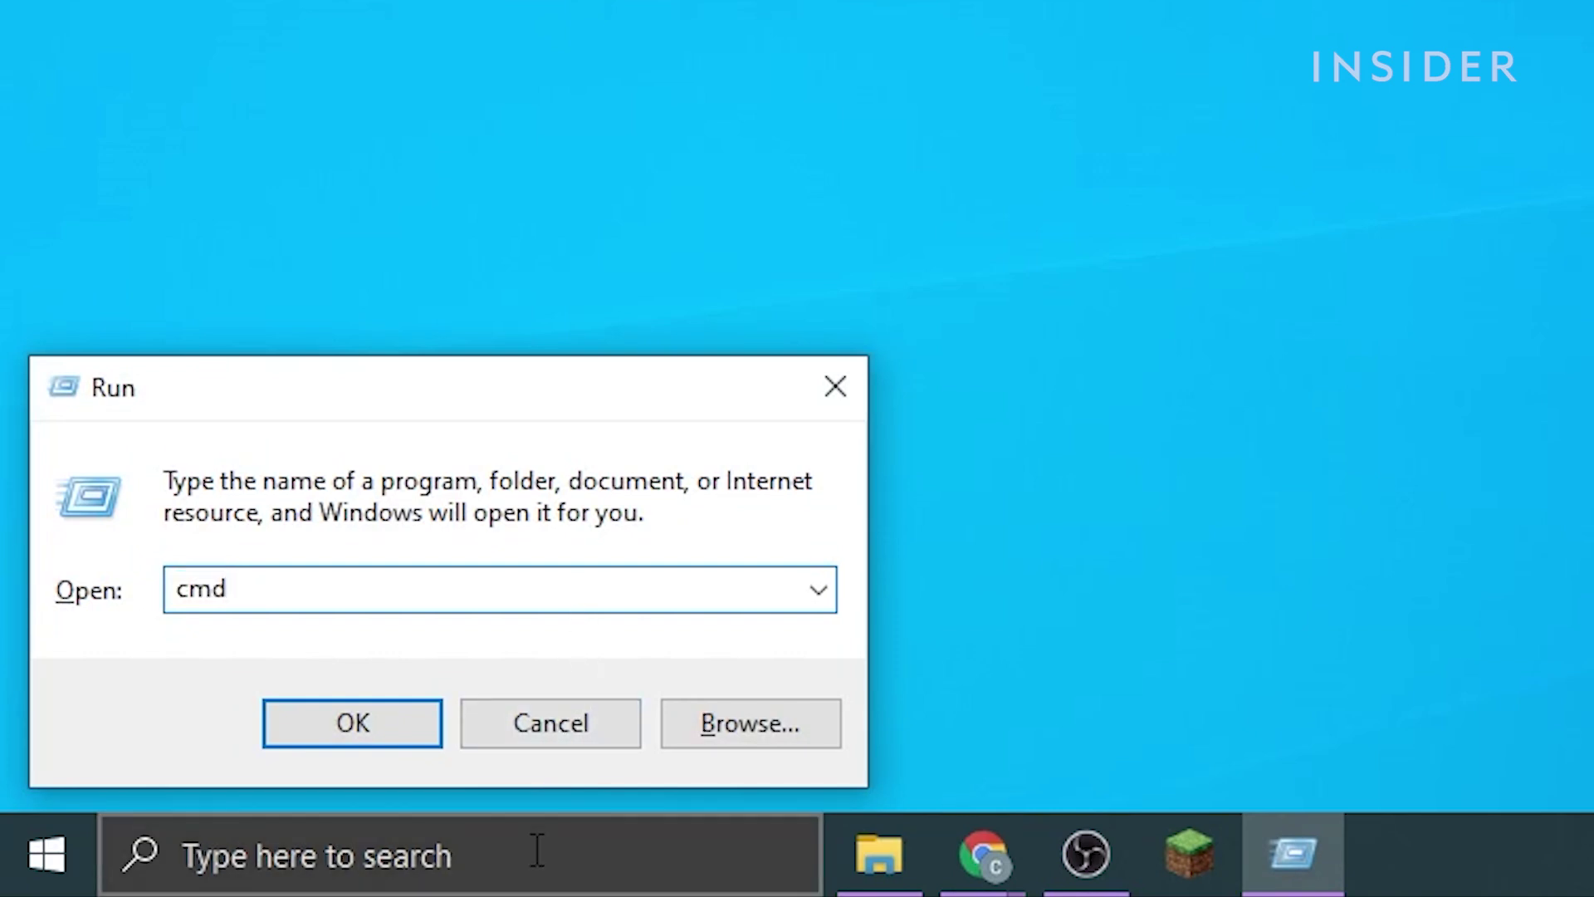
key("Return")
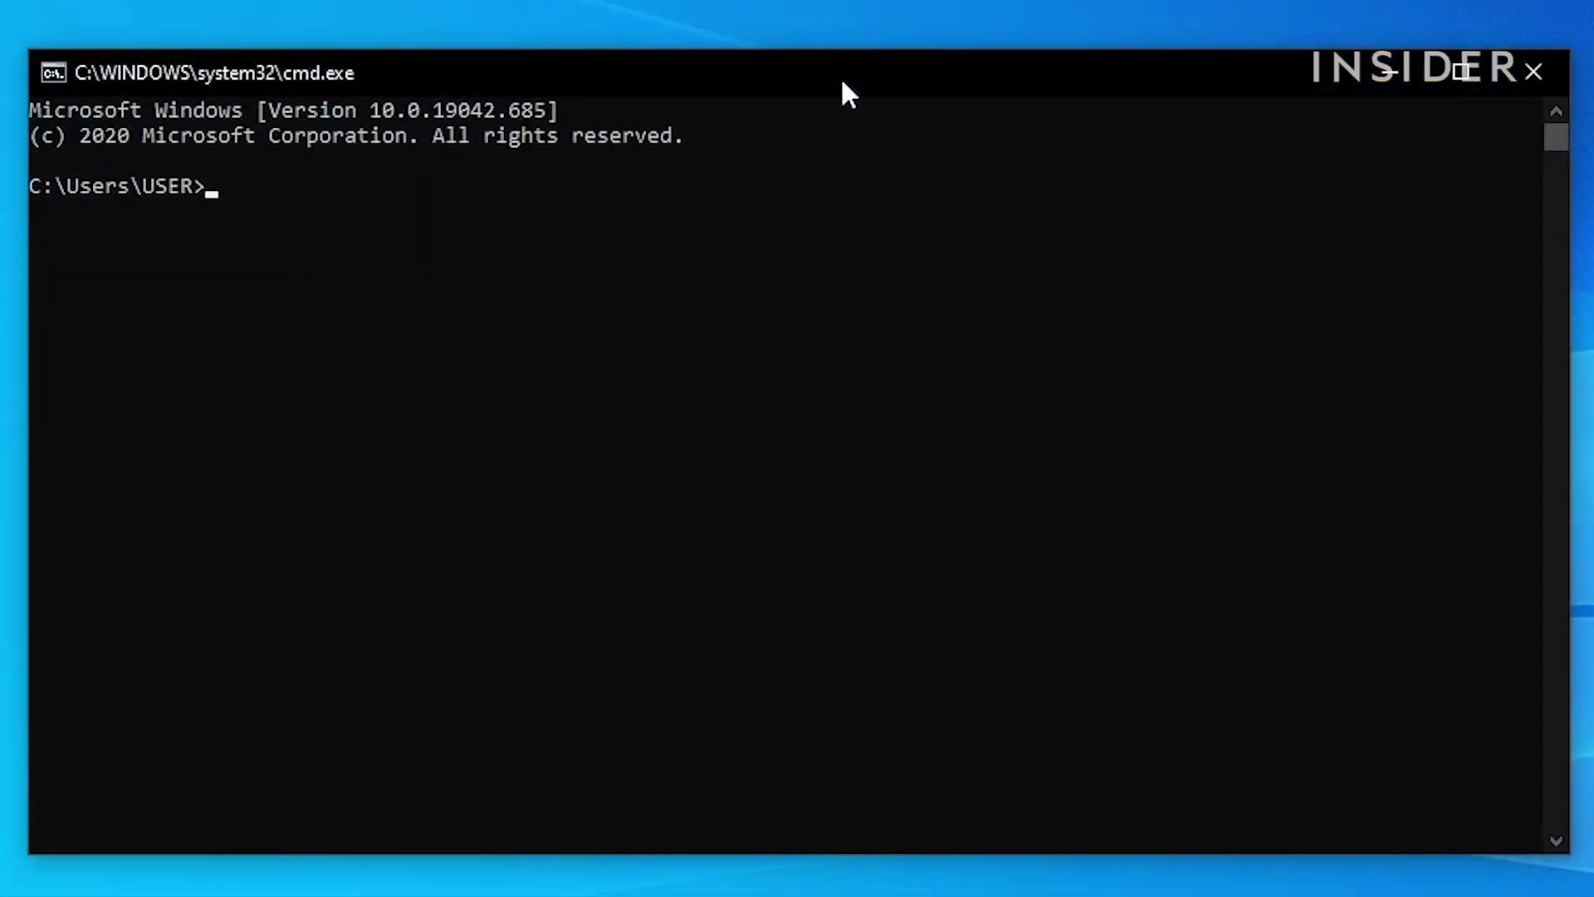
Run ipconfig in Command Prompt to look up the computer's network addresses
type("ipc")
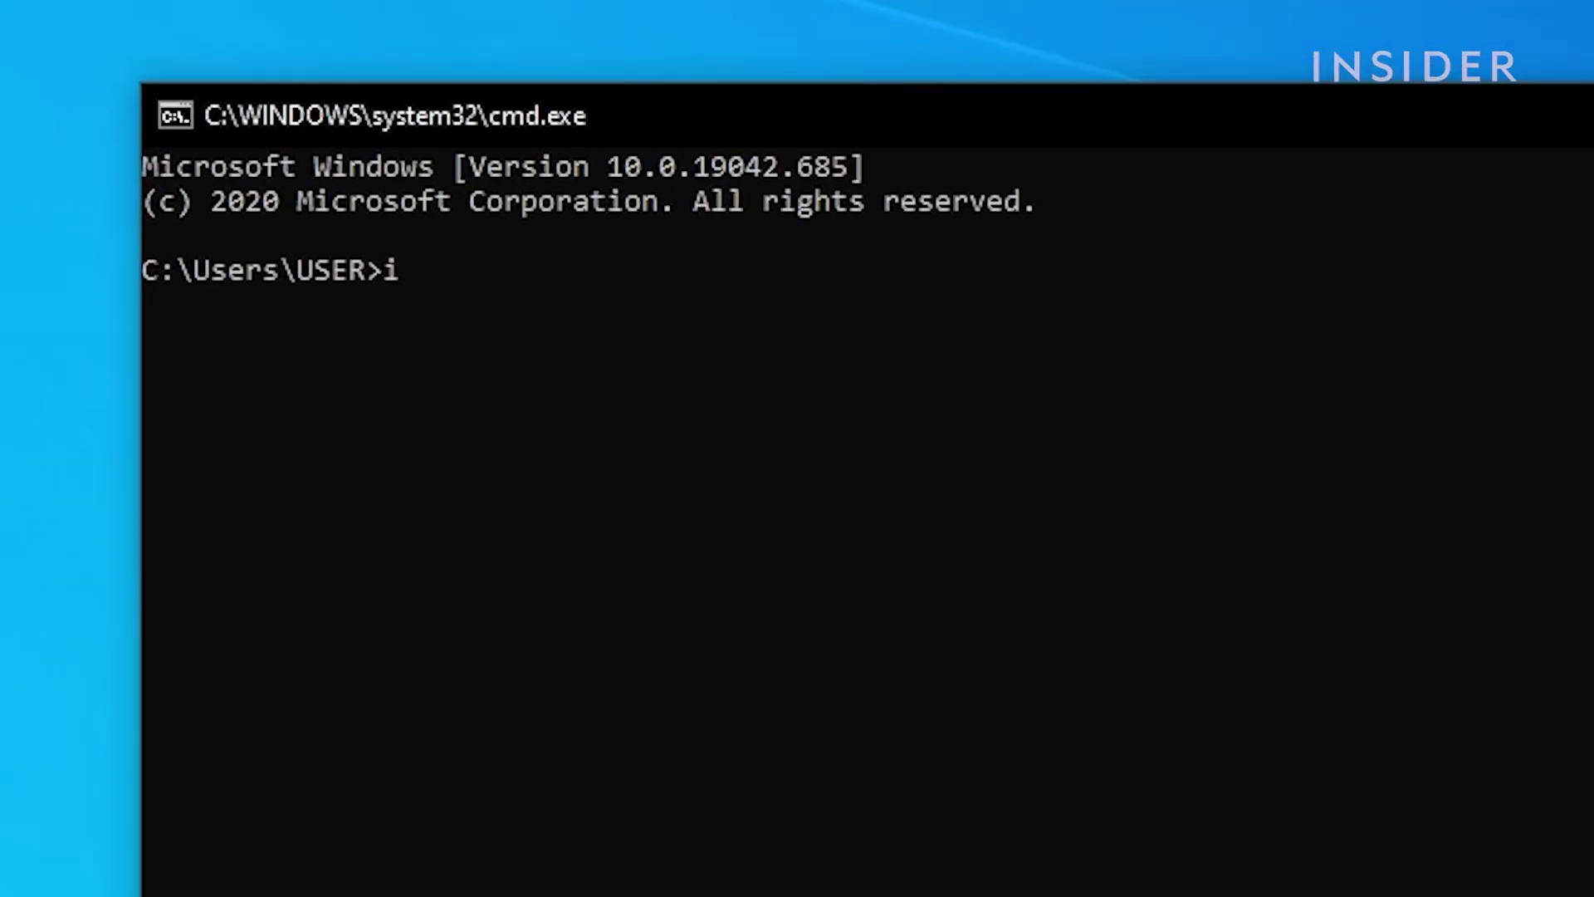
type("onfig")
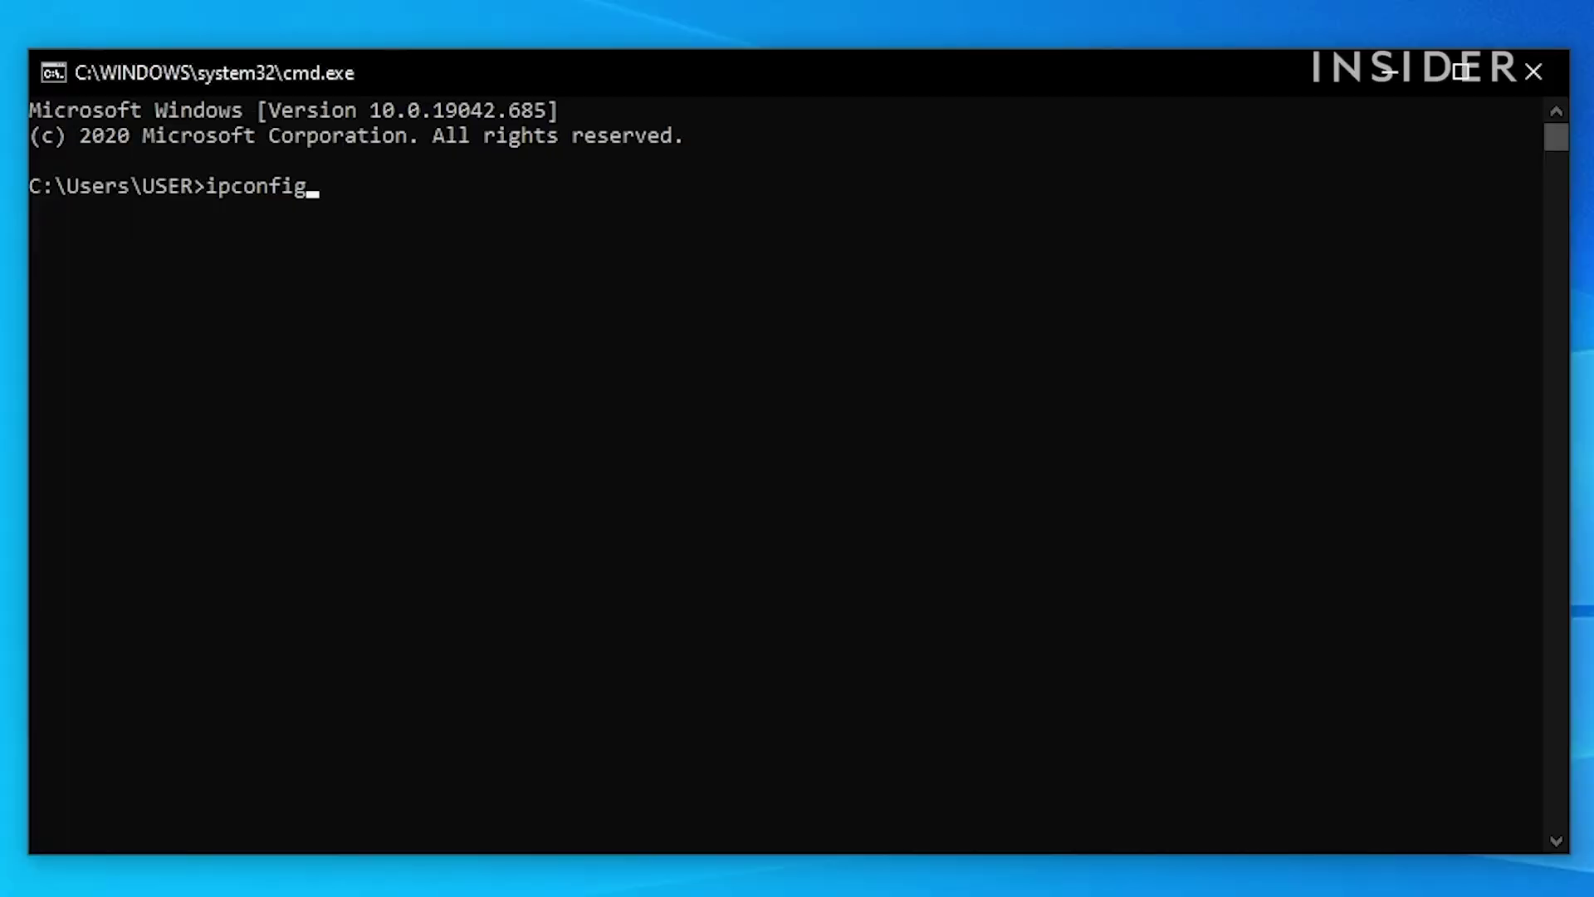
key("Return")
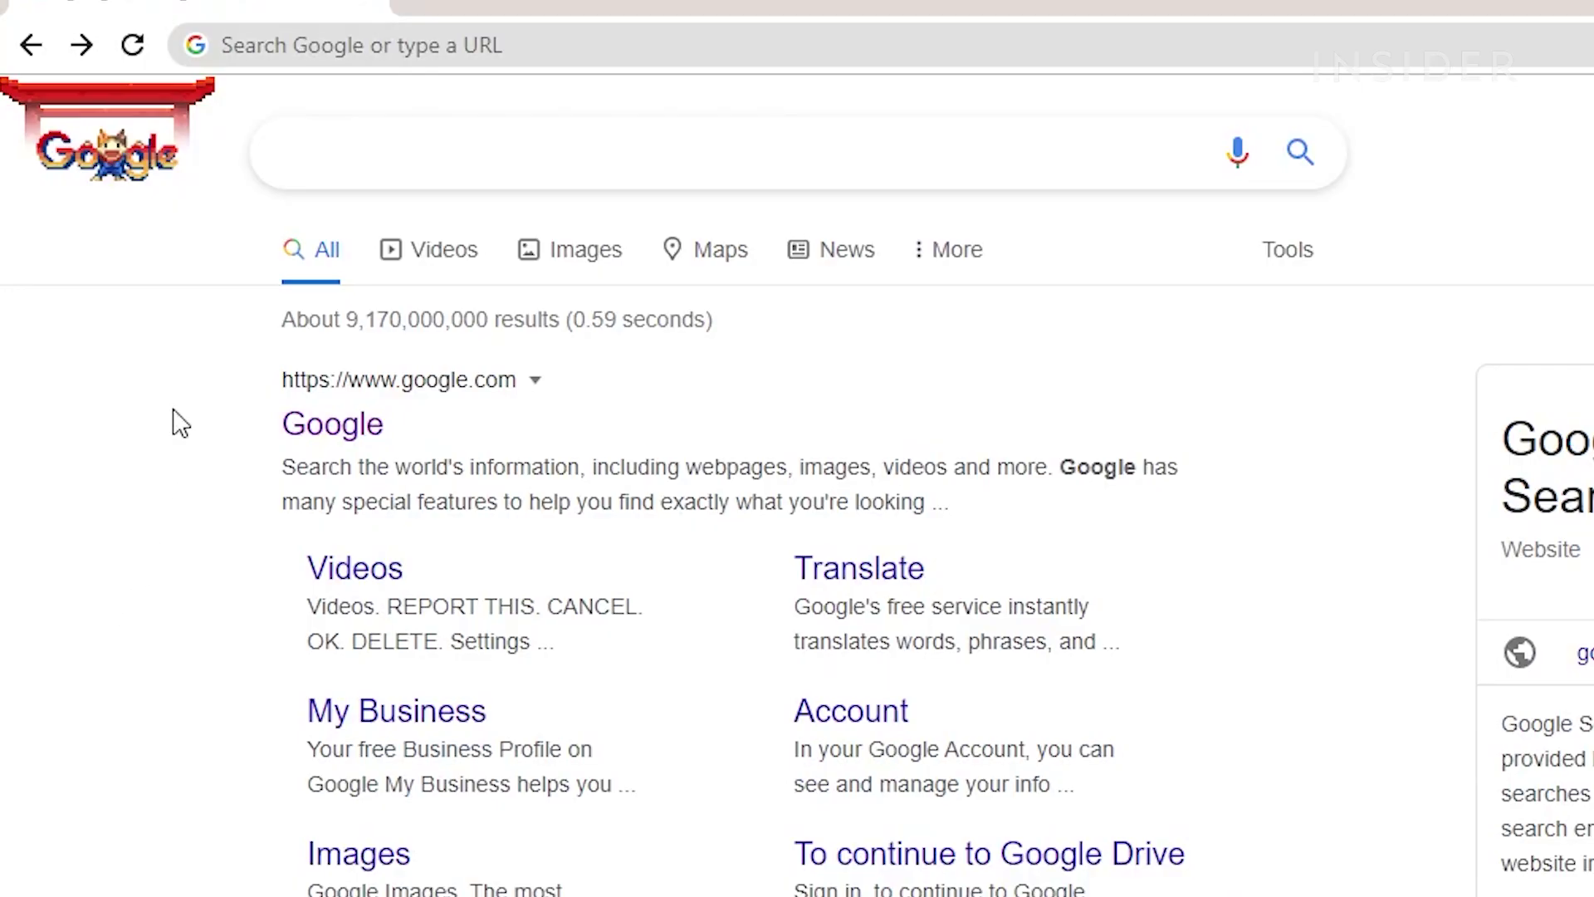
Switch to Chrome and load the router's settings site by pasting its copied IP address
left_click(377, 53)
right_click(379, 53)
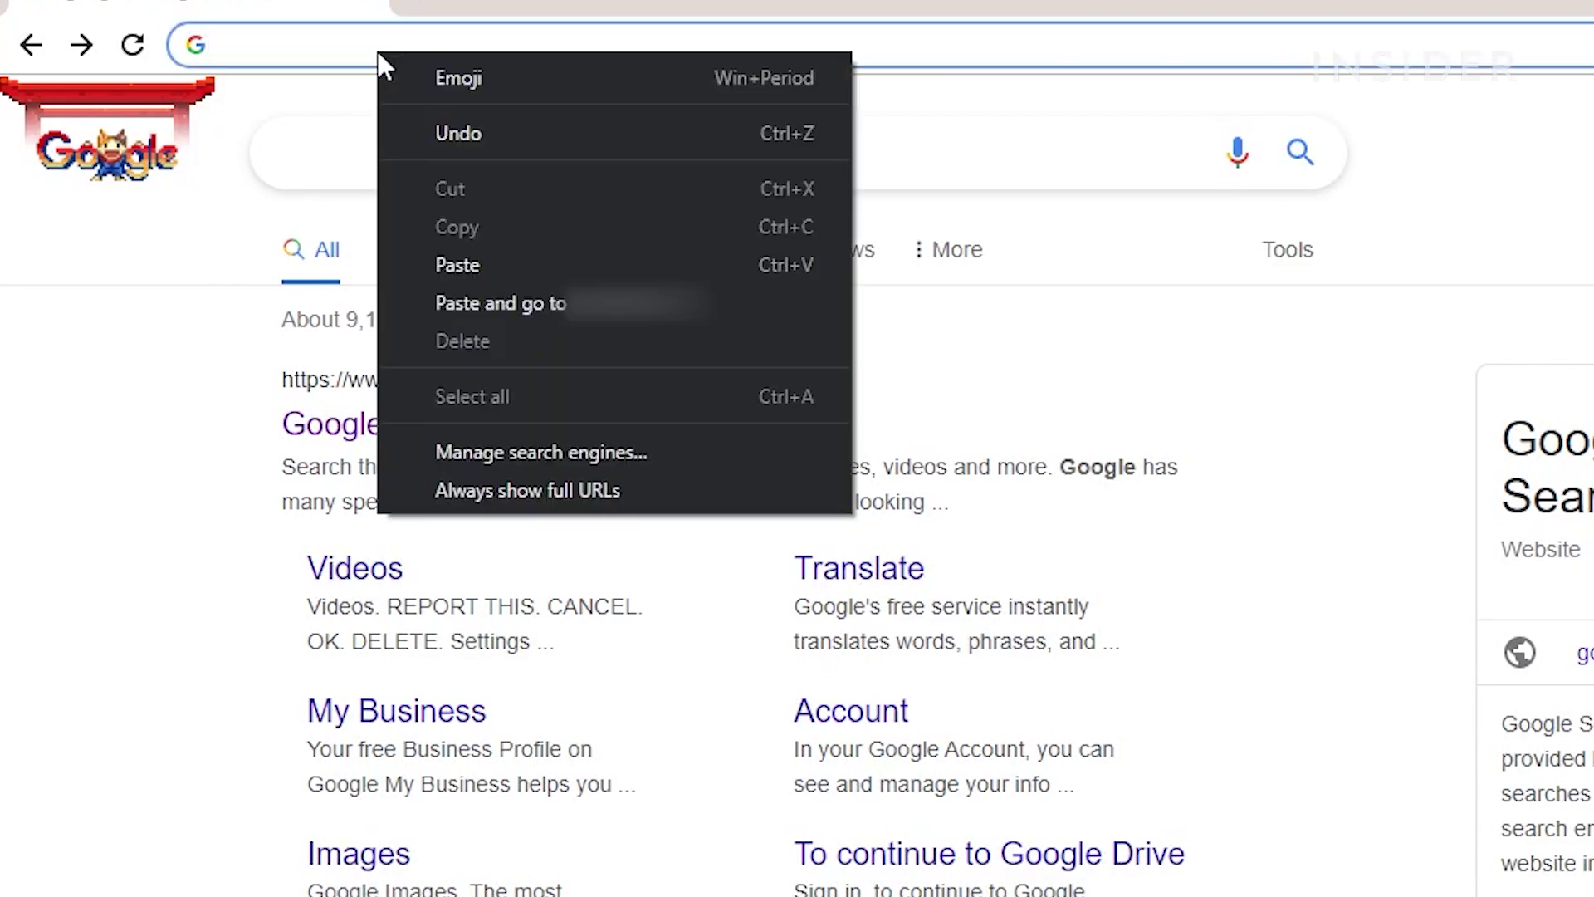
left_click(455, 263)
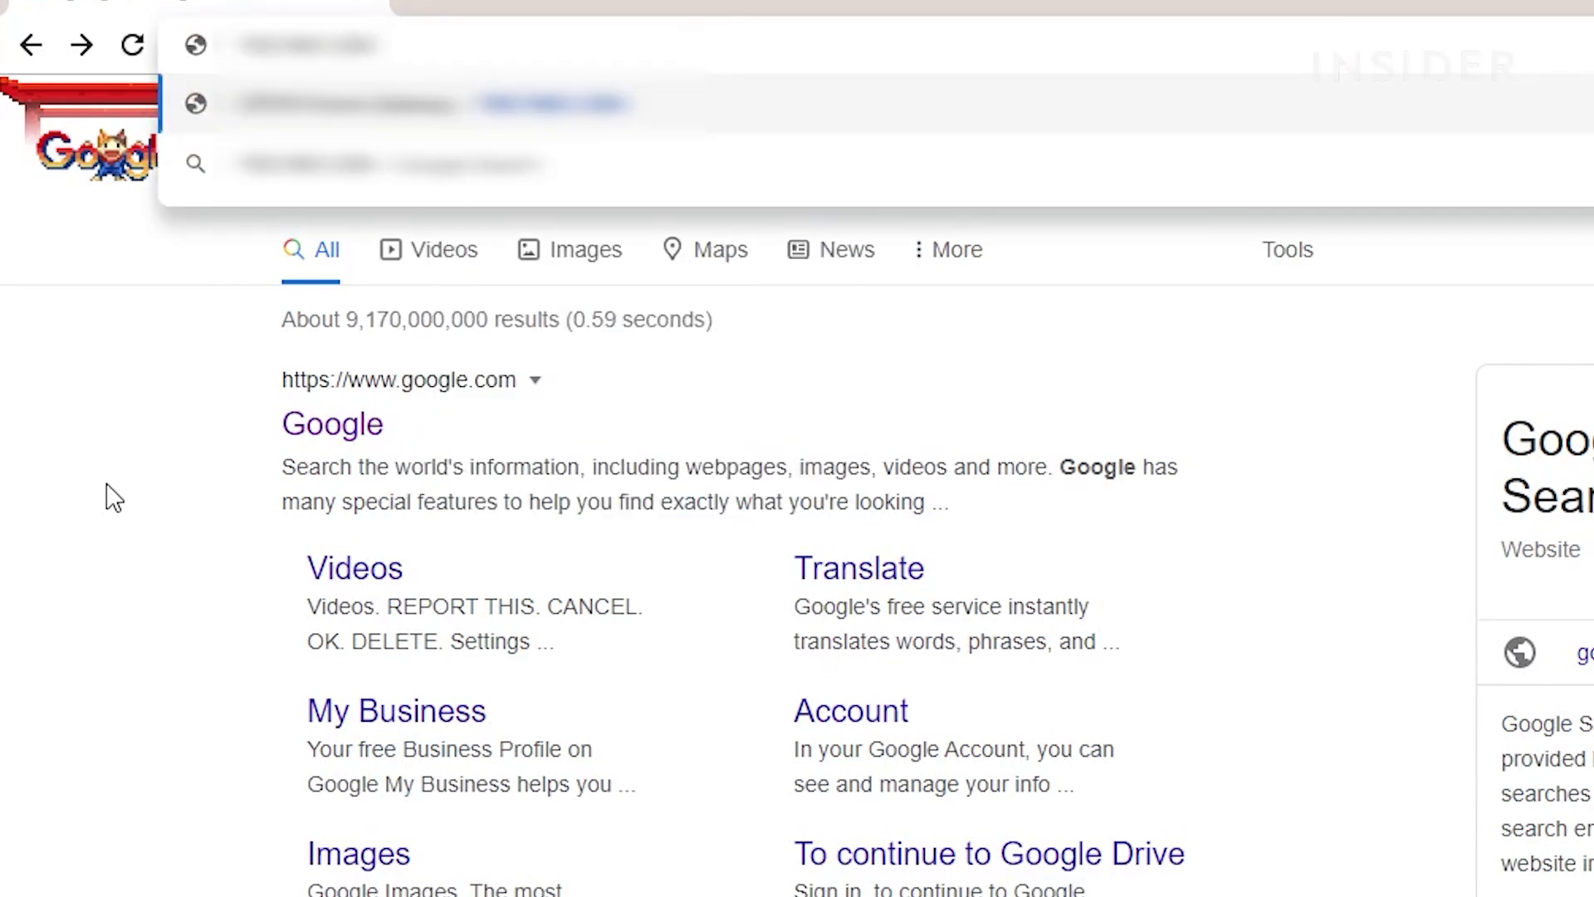
key("Return")
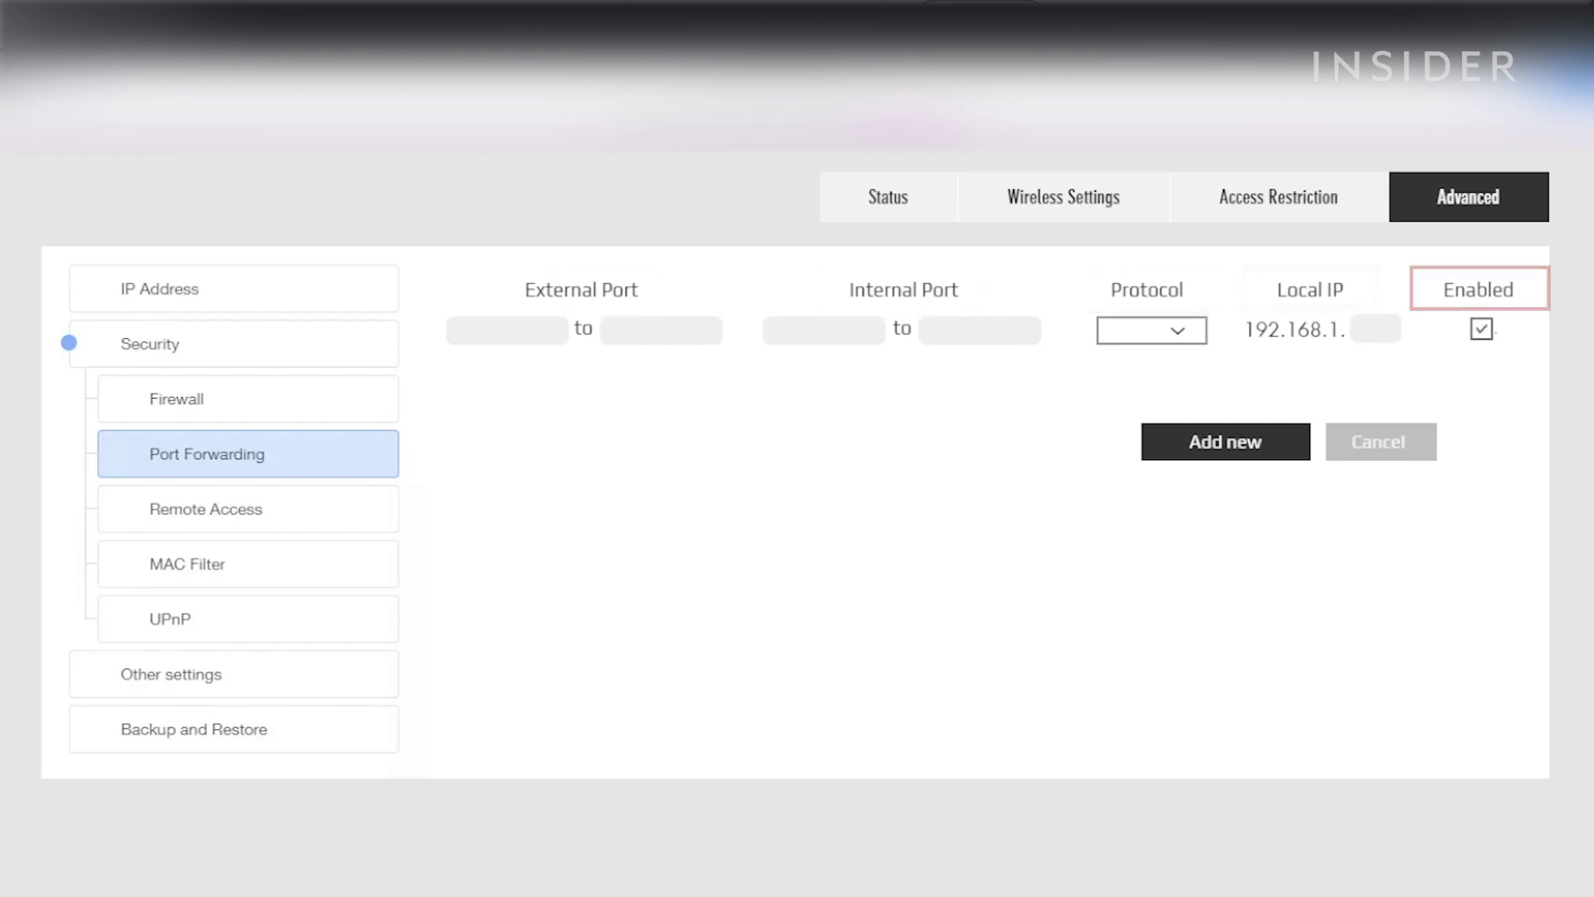
Enter 25565 as the starting external port and the starting internal port of the port forwarding entry
left_click(515, 329)
type("25565")
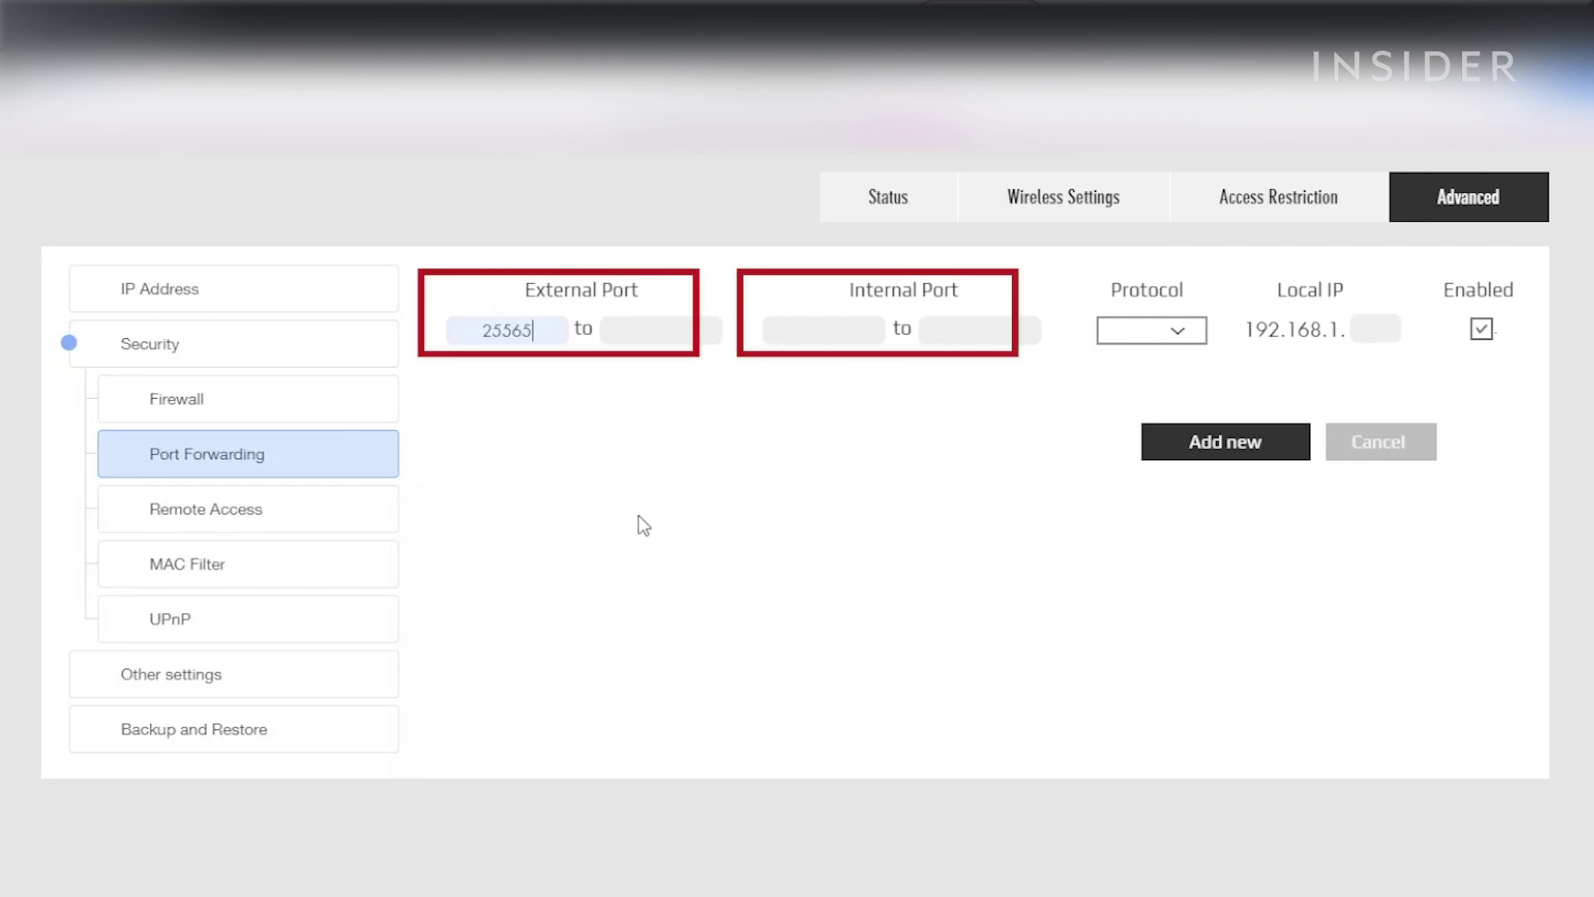
left_click(845, 336)
type("25565")
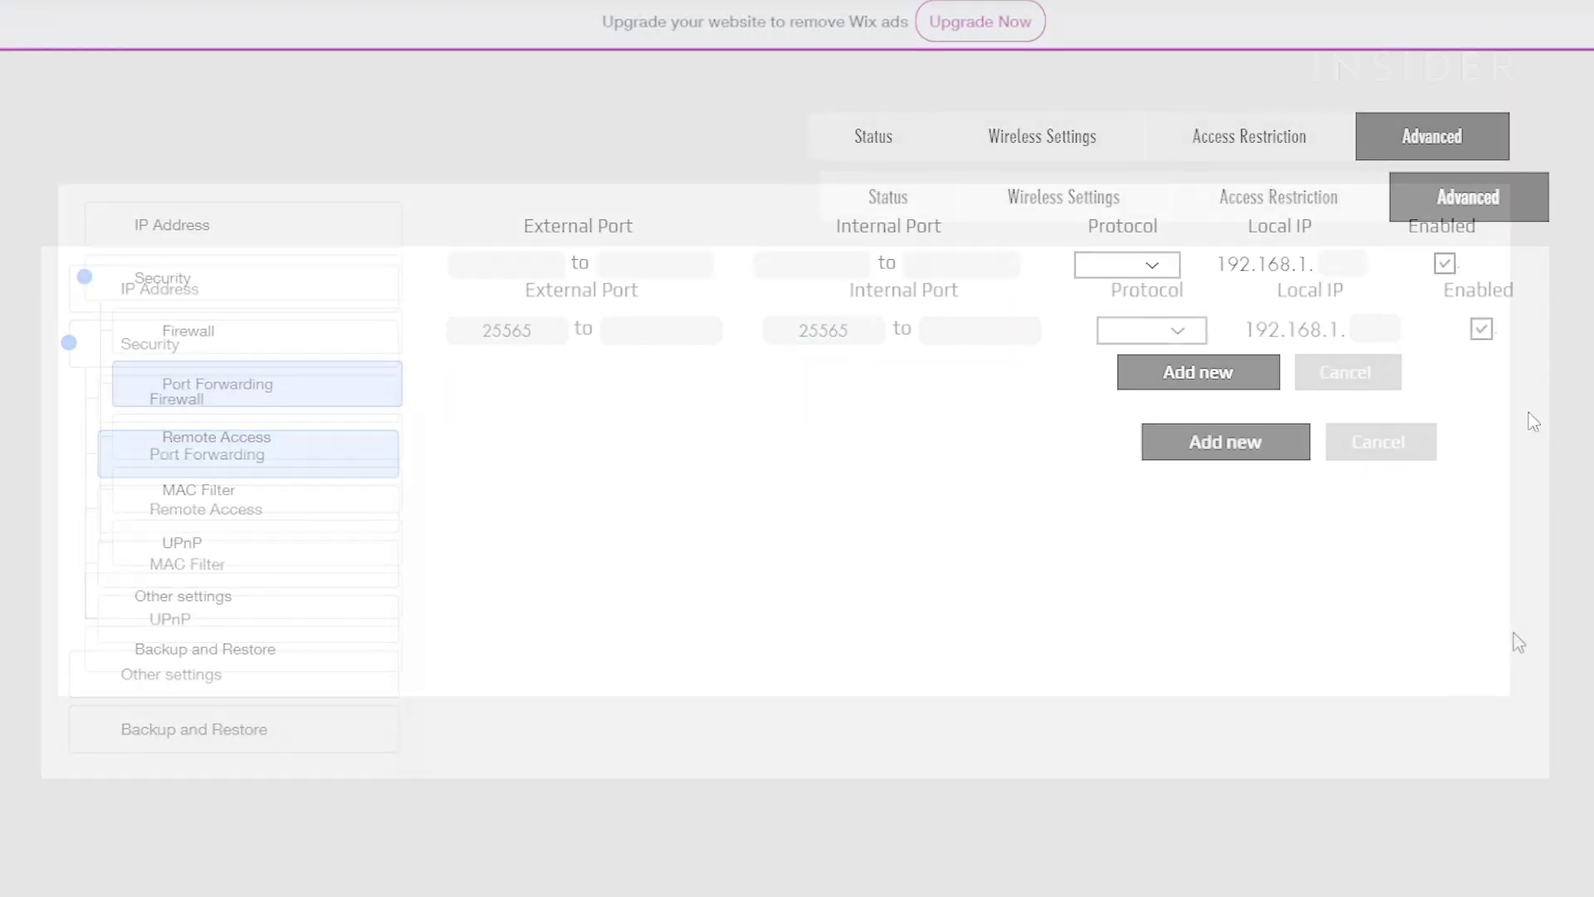
Set the port forwarding entry's protocol to TCP/UDP
left_click(1169, 268)
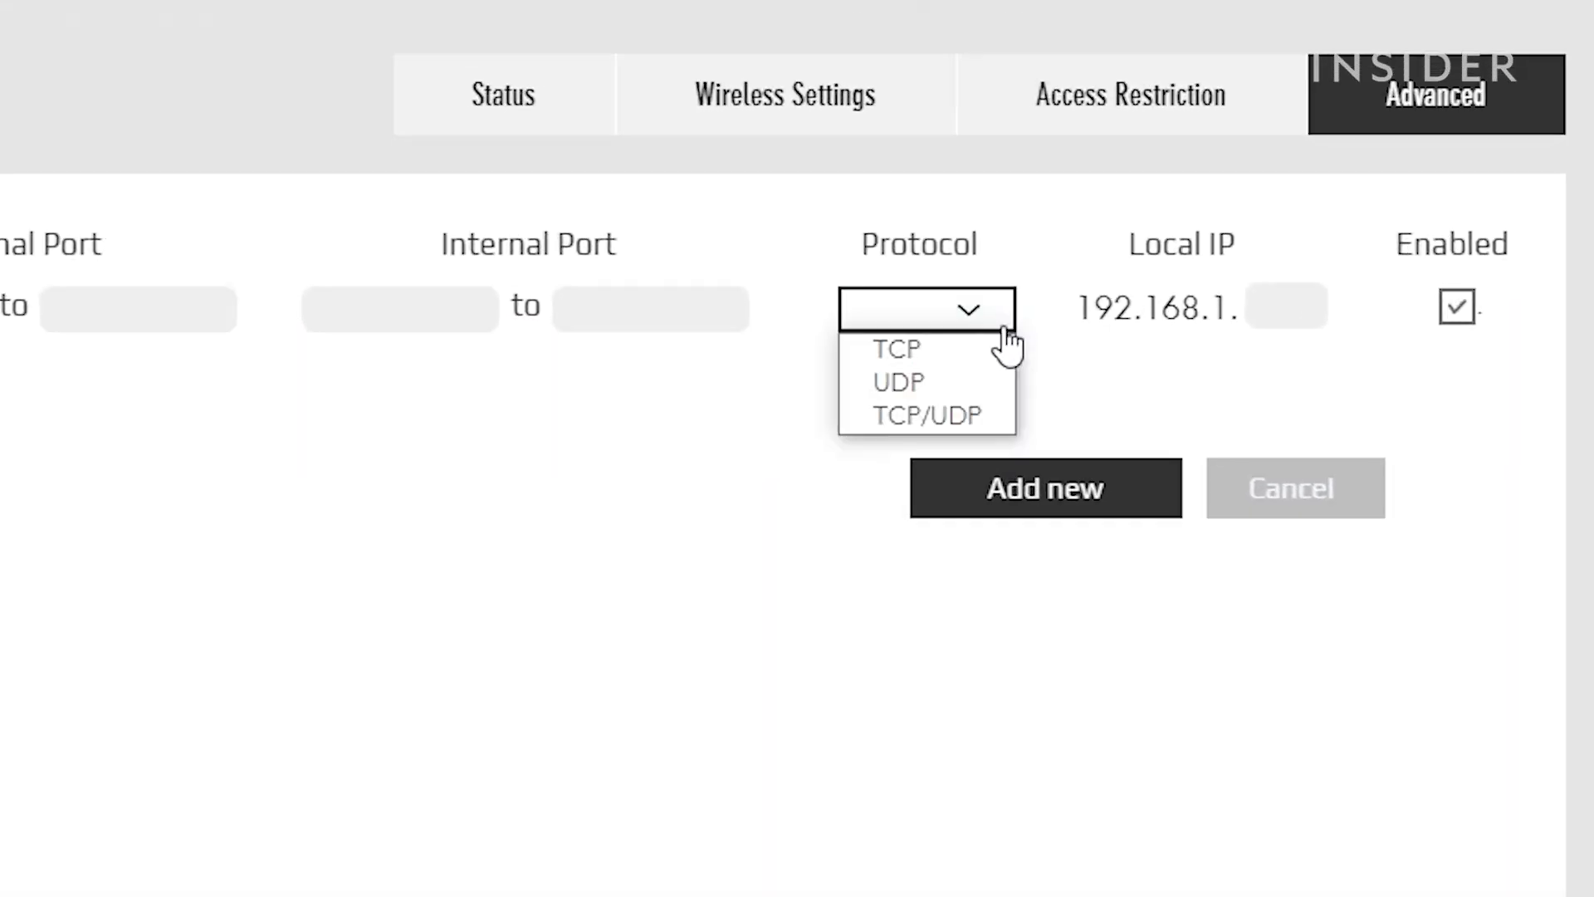
left_click(985, 424)
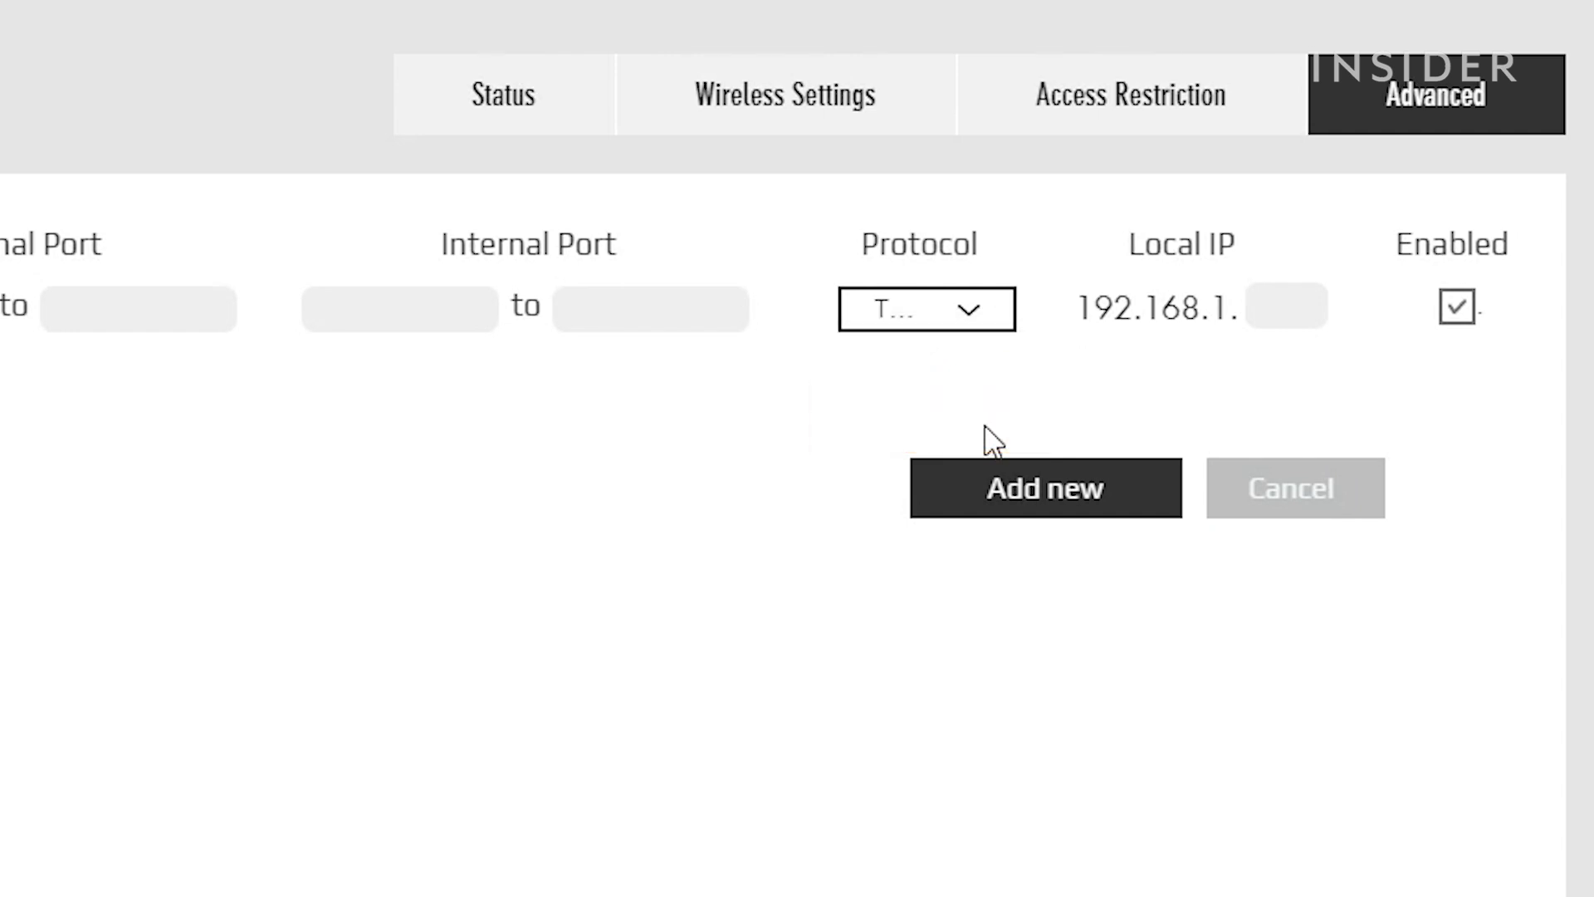
left_click(983, 322)
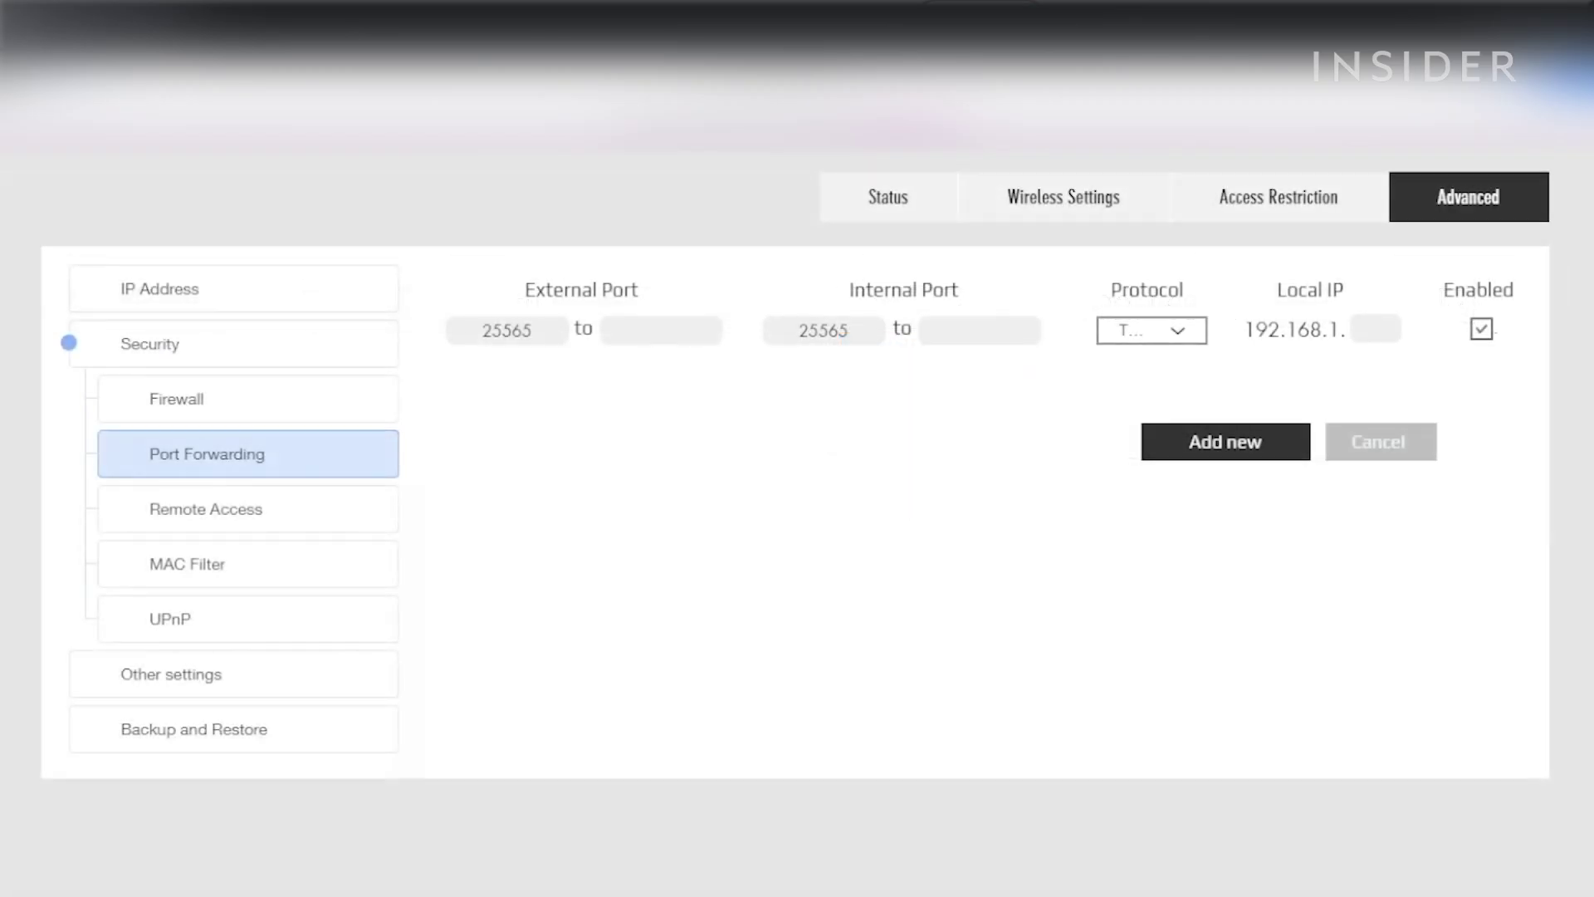
Enter 25565 as the ending port of both the external and internal port ranges
left_click(661, 330)
type("25565")
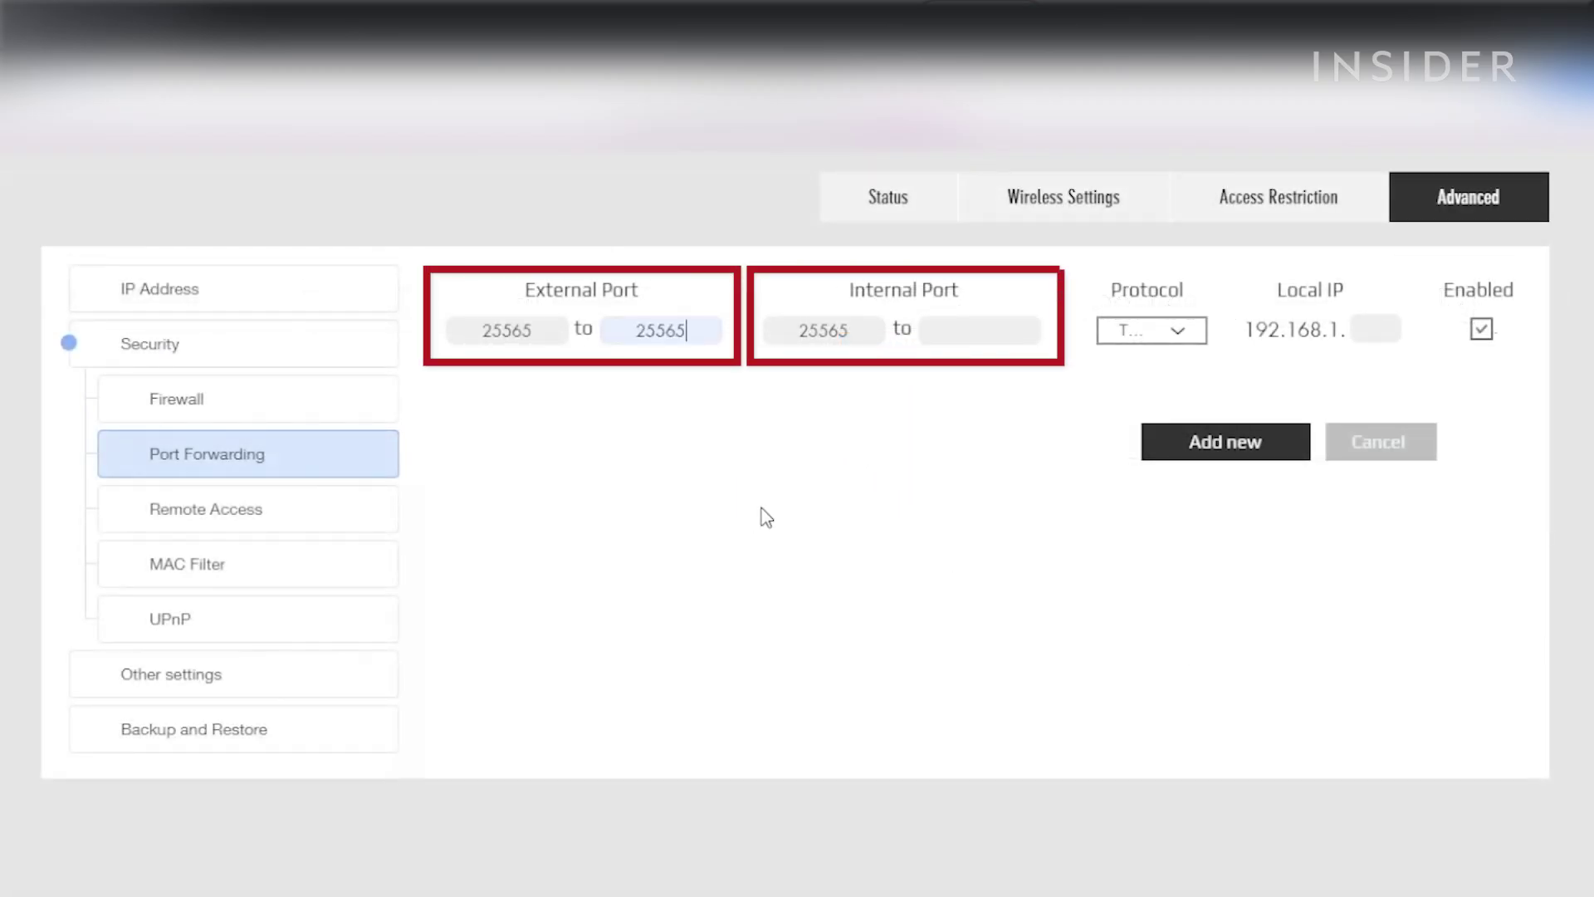
type("25565")
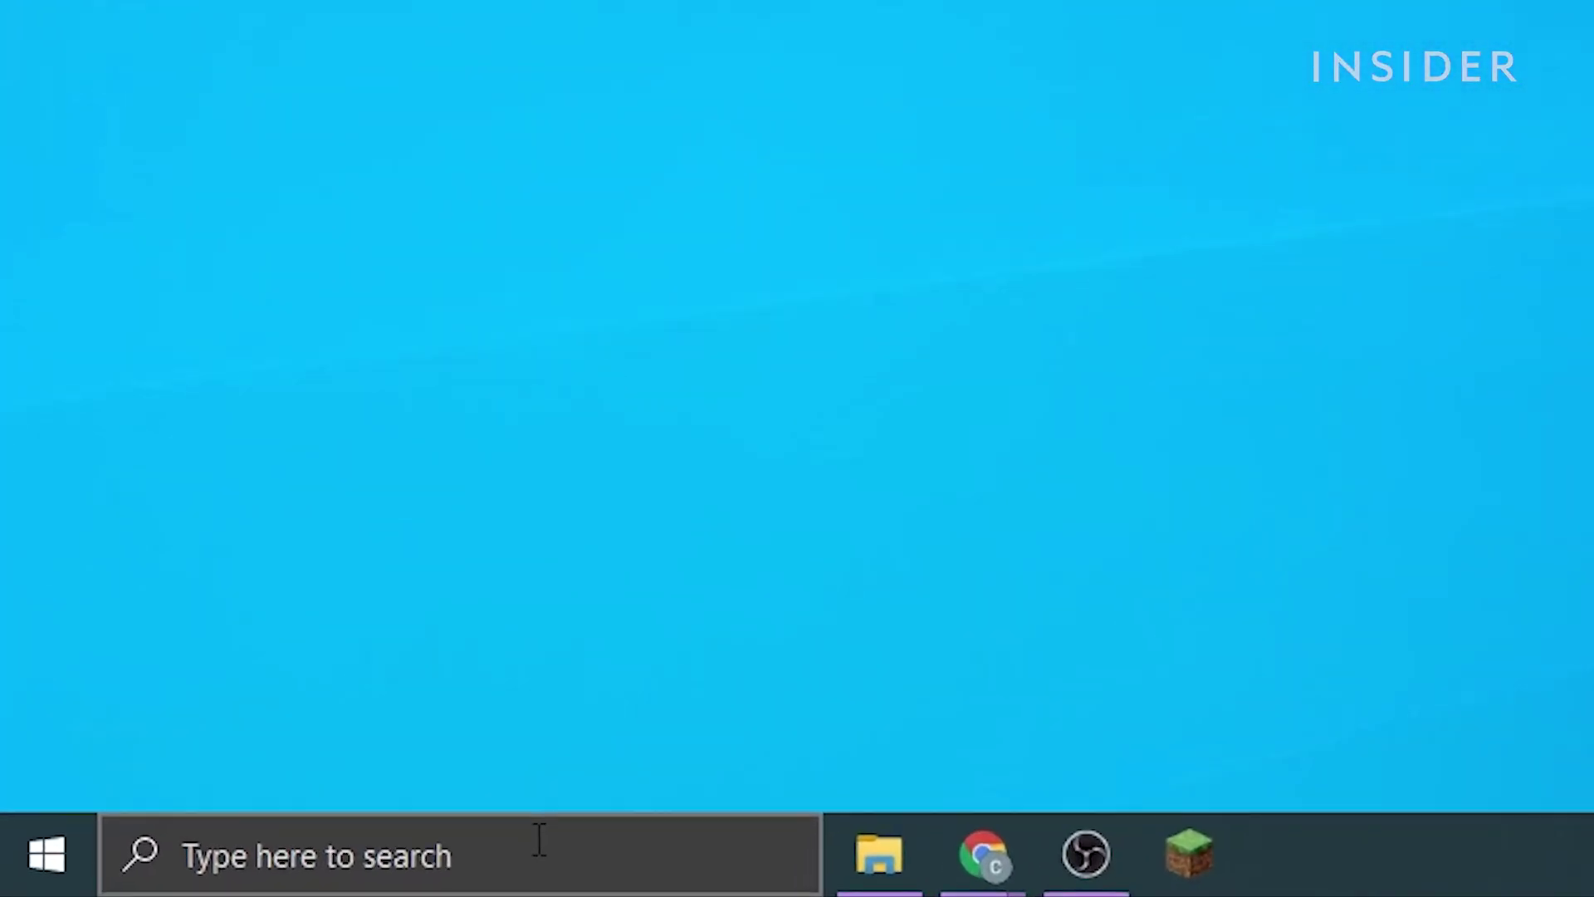
Find and launch the Run dialog from Windows search, and use it to start Command Prompt with cmd
left_click(539, 840)
type("run")
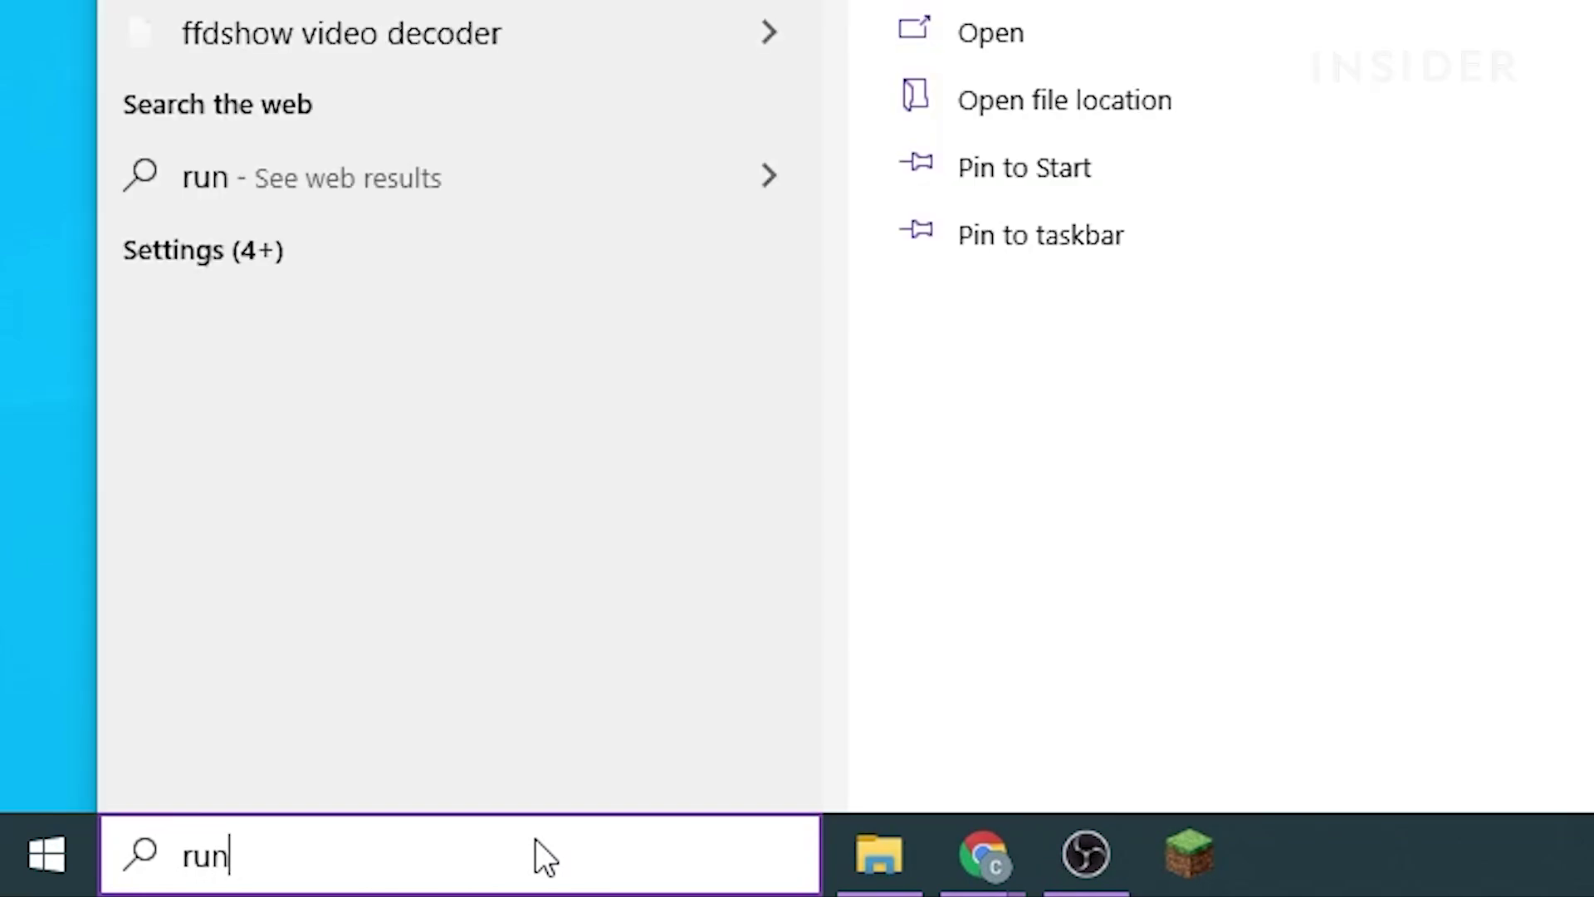
key("Return")
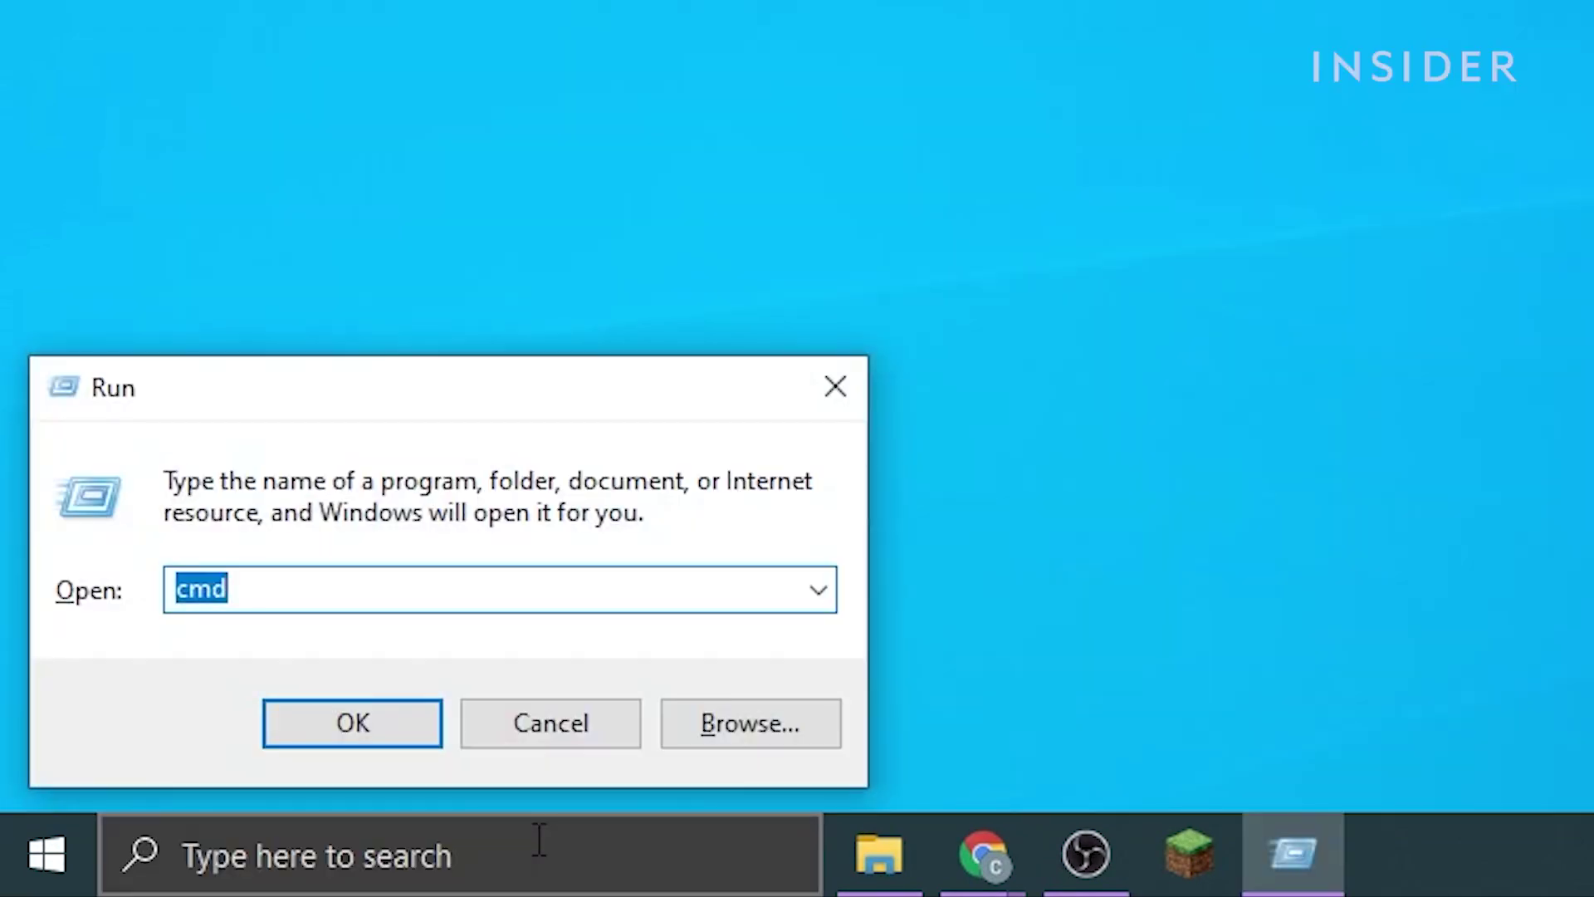
left_click(584, 594)
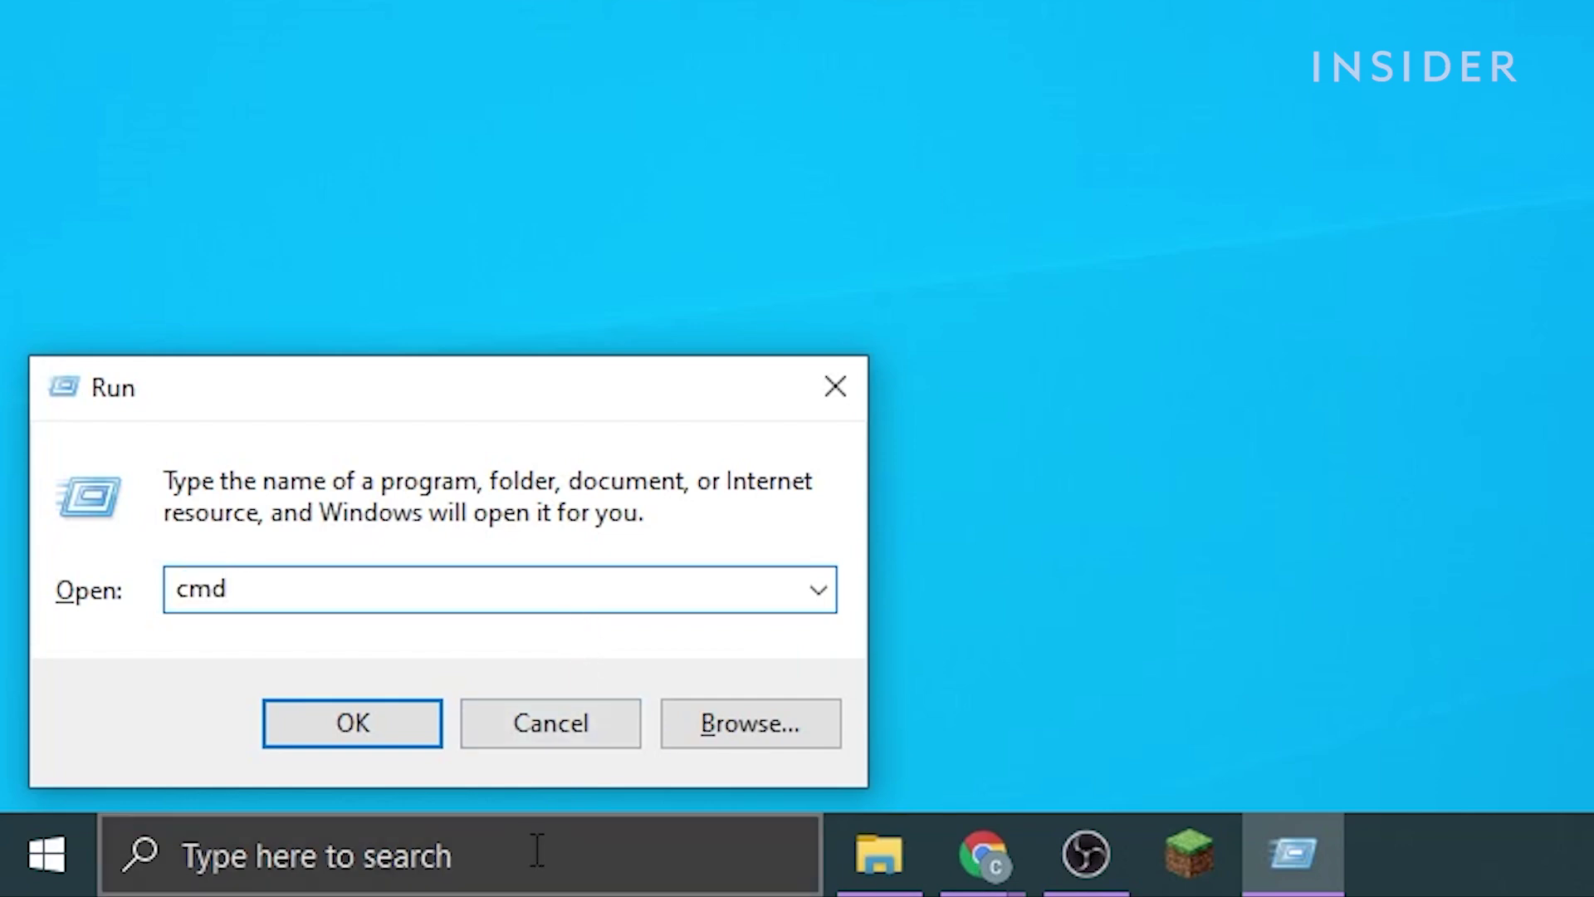
key("Return")
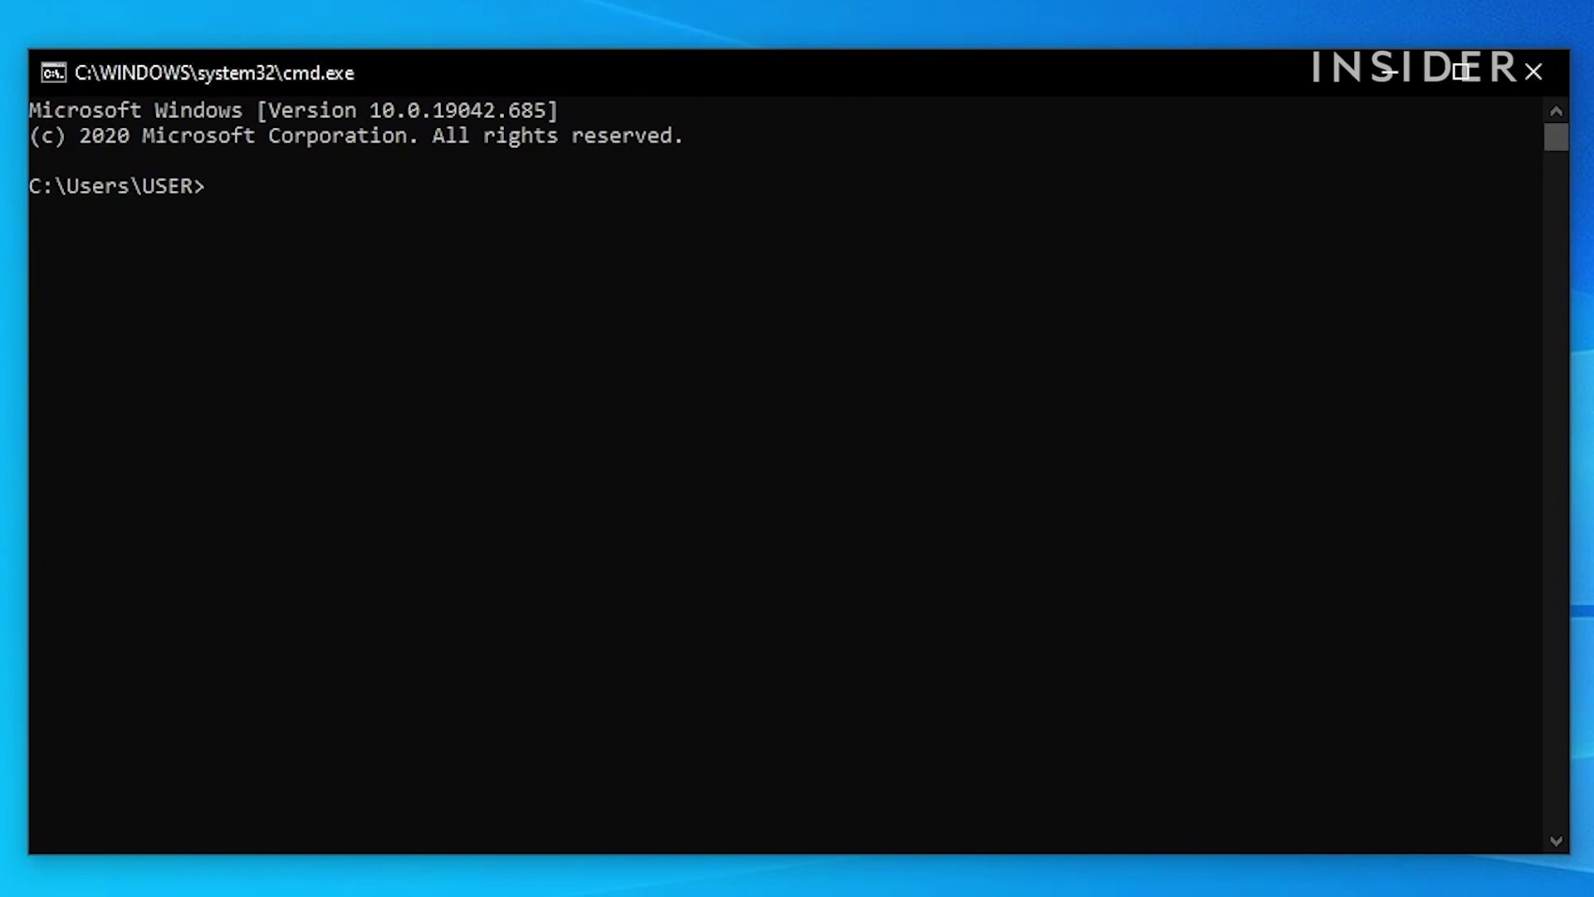
Run ipconfig in Command Prompt to look up the computer's local IP address
type("ipco")
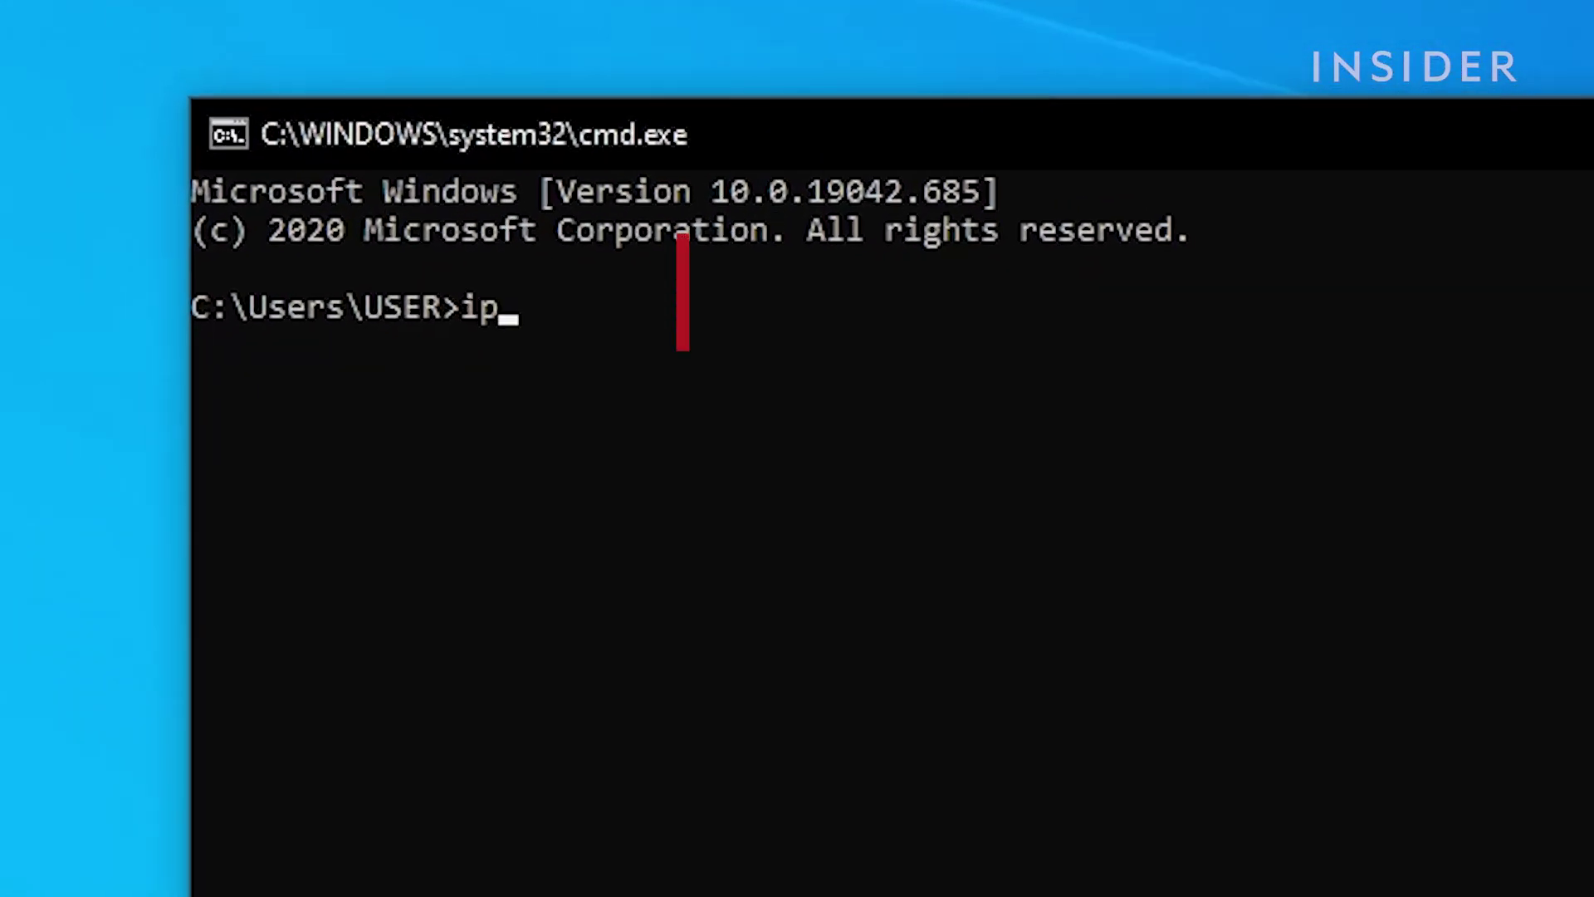
type("nfig")
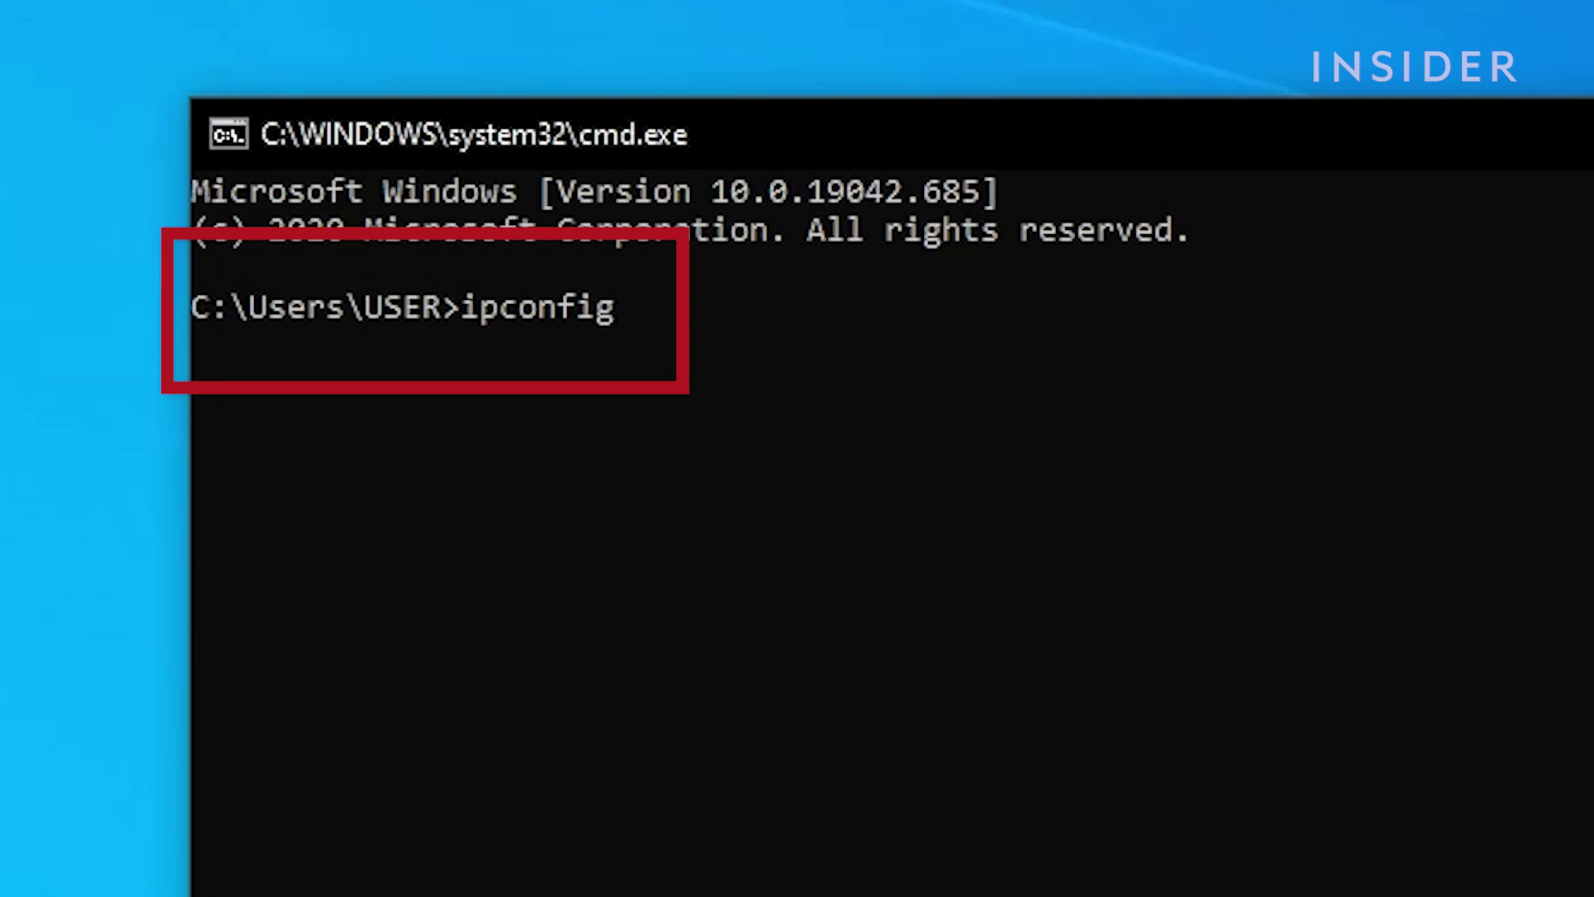
key("Return")
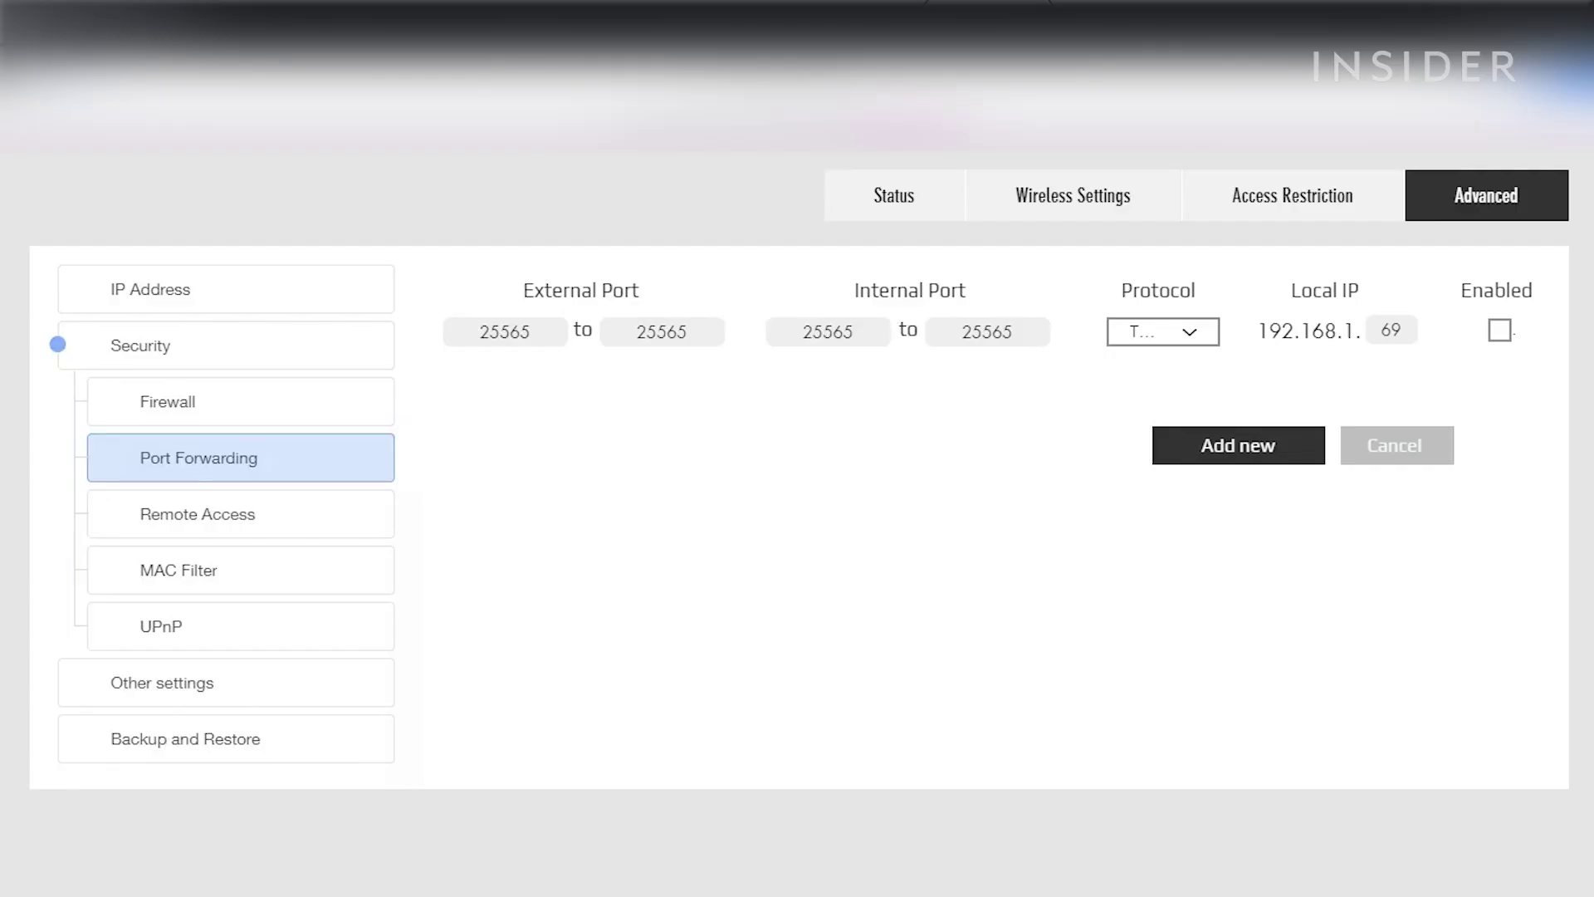
Enable the port forwarding entry for port 25565 in the router's settings
left_click(1500, 331)
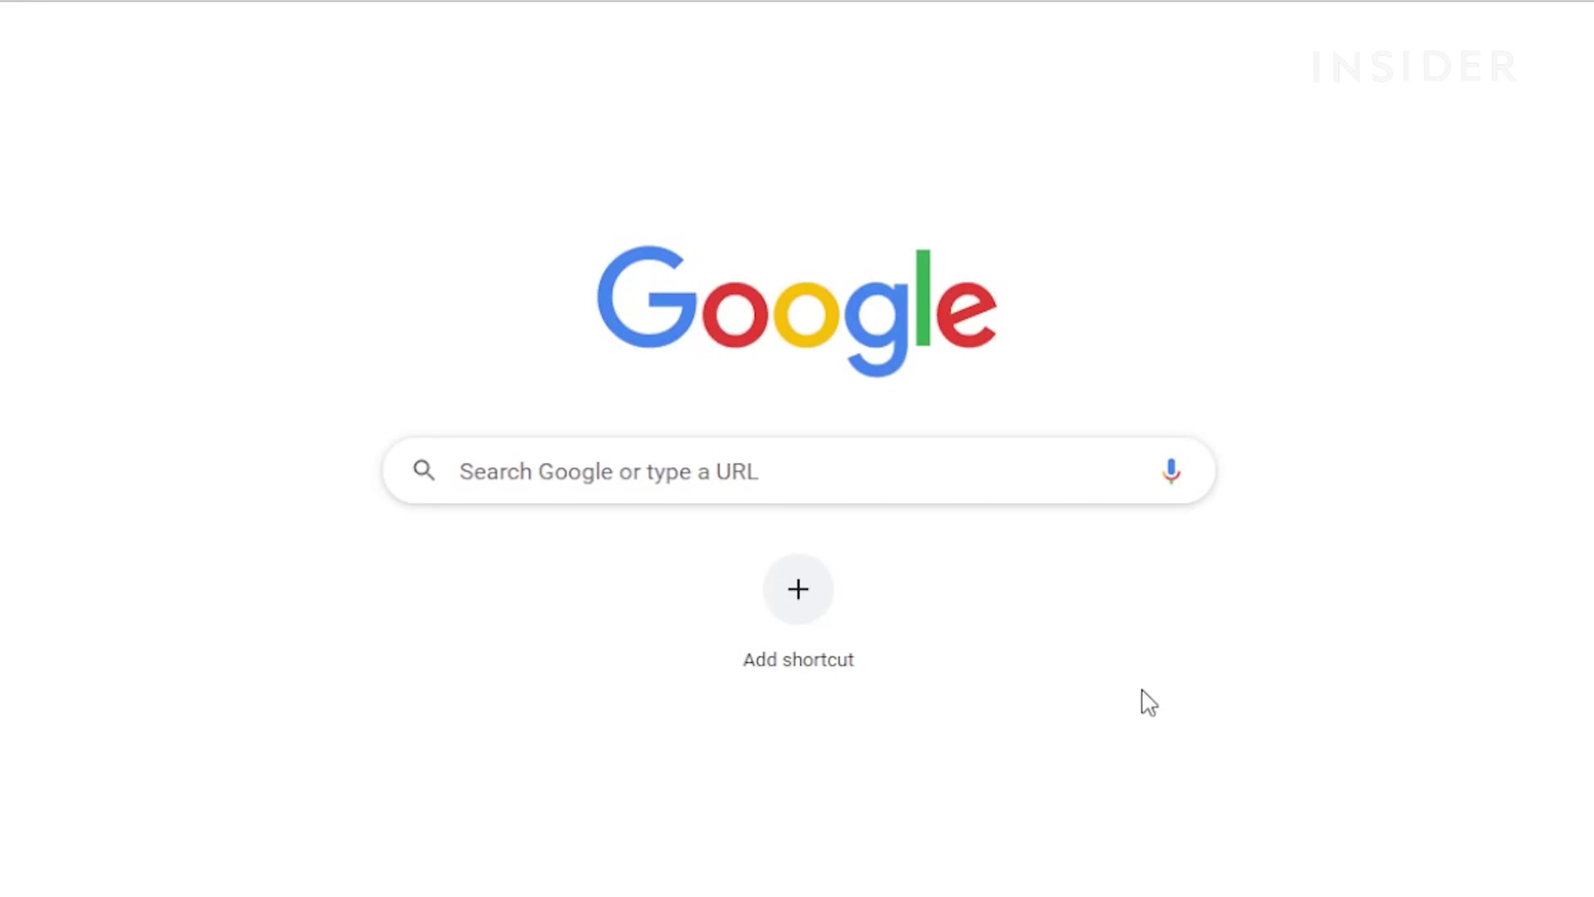
Search Google for "my ip address" to look up the public IP address
left_click(907, 473)
type("my ip")
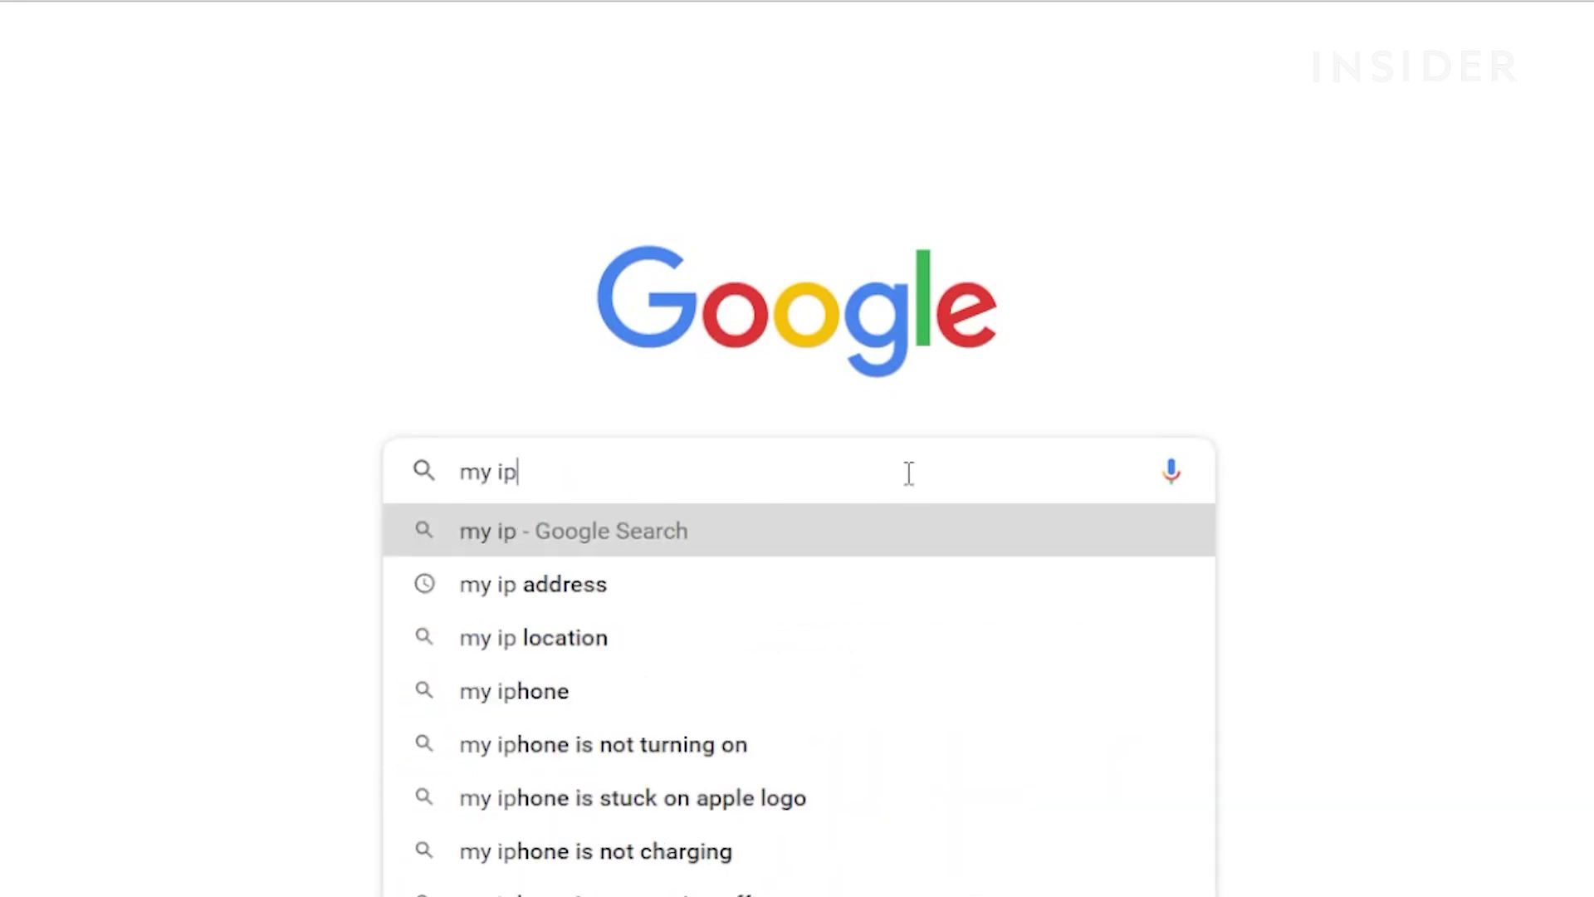
type(" address")
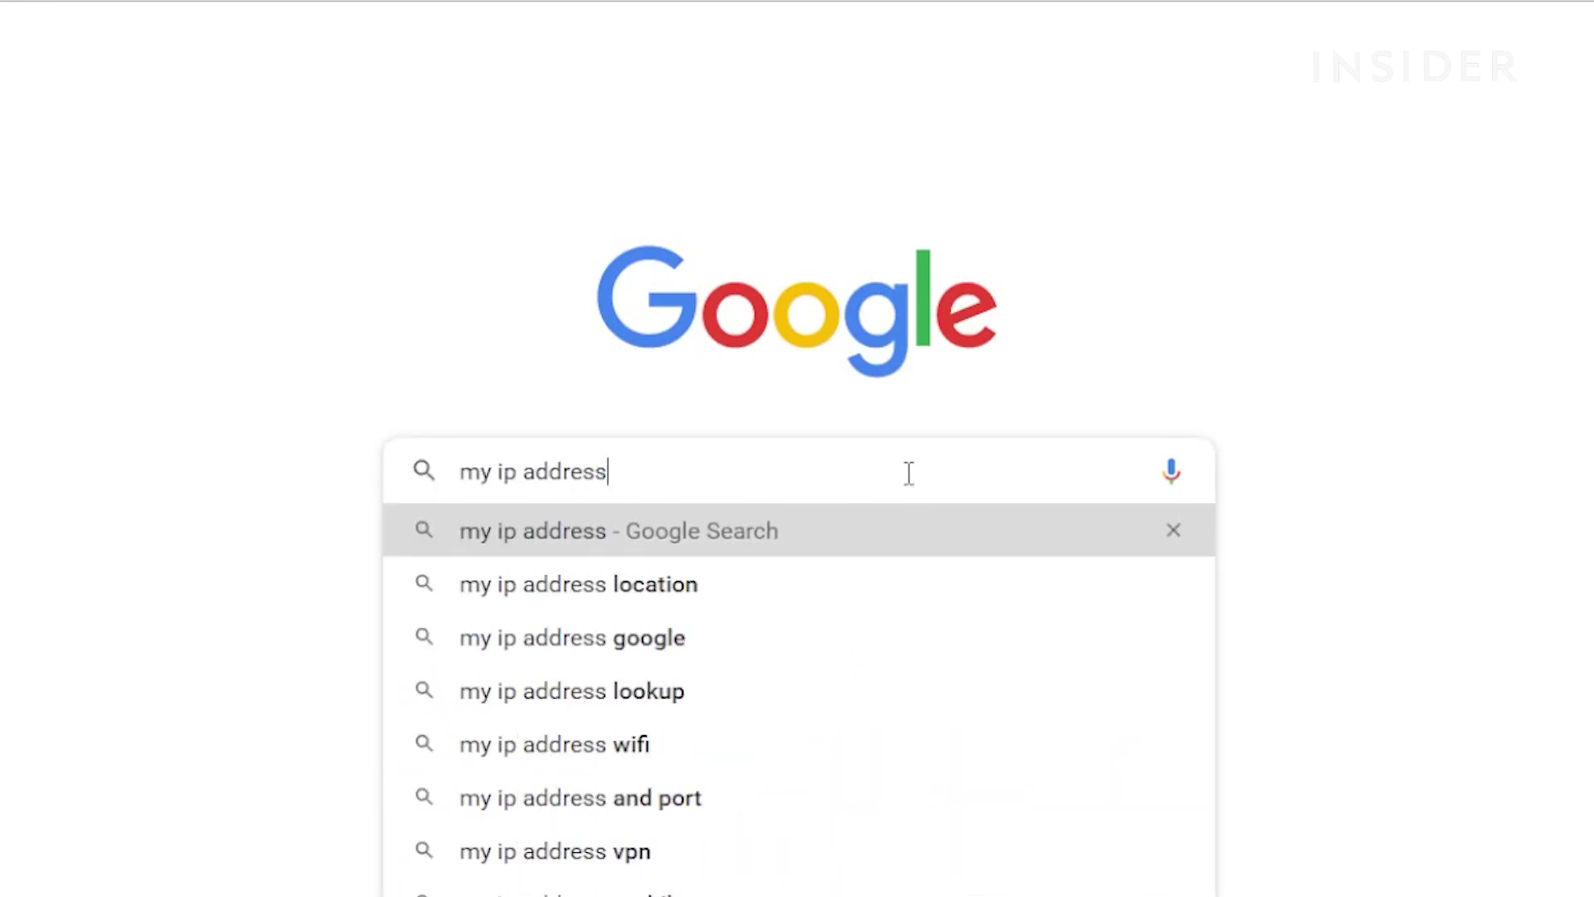
key("Return")
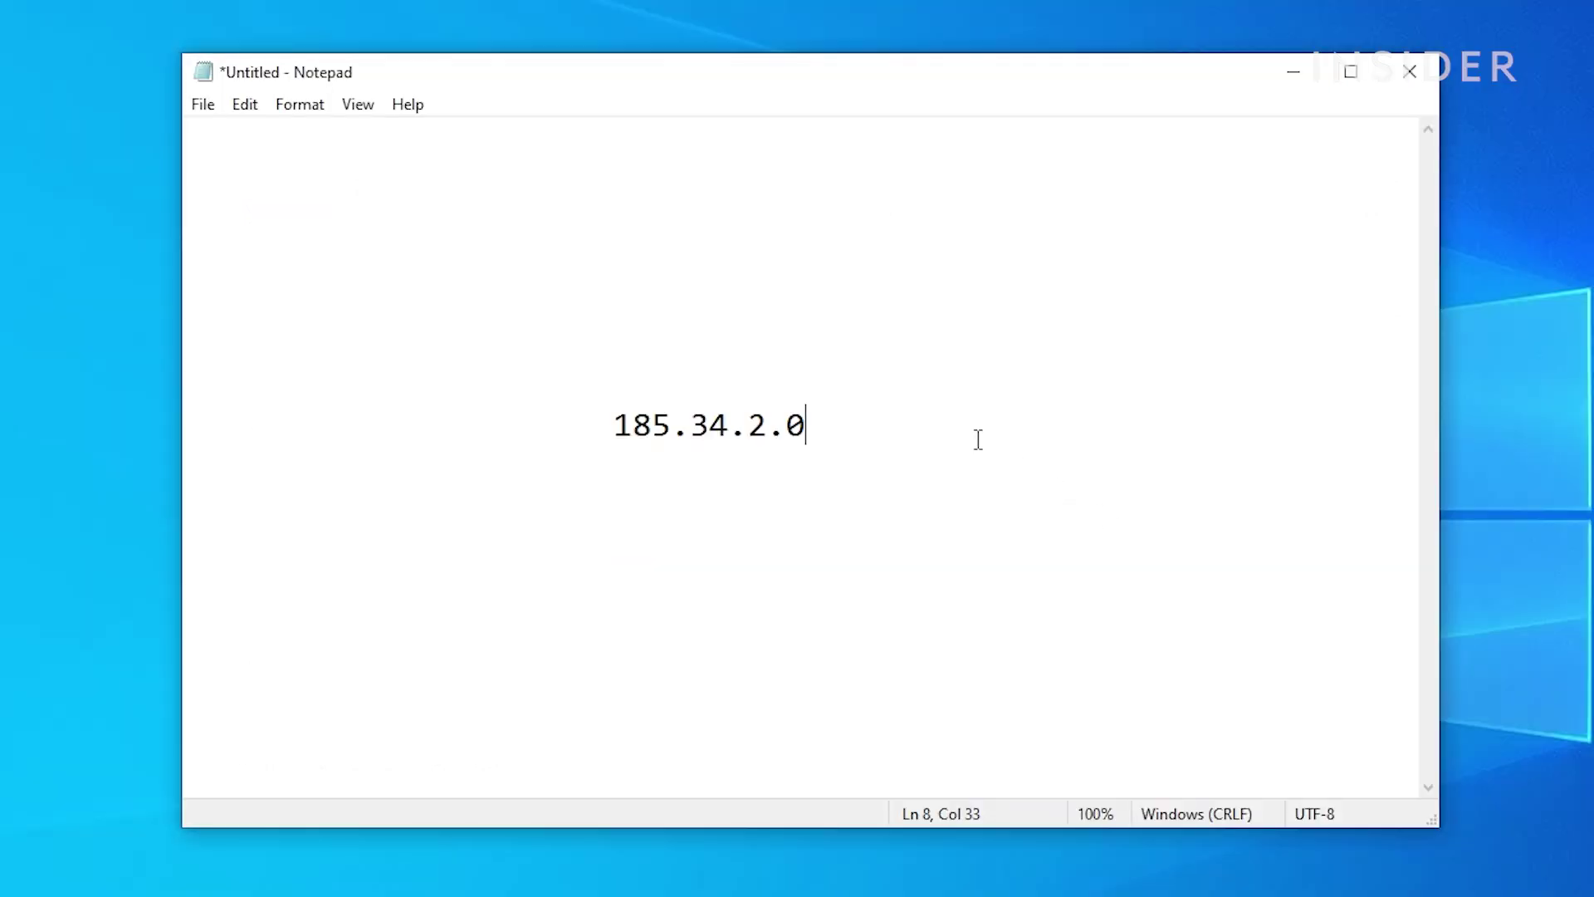
In Notepad, append :74756 as the port after the IP address, and delete the whole address line
type(":74756")
left_click_drag(980, 428, 547, 410)
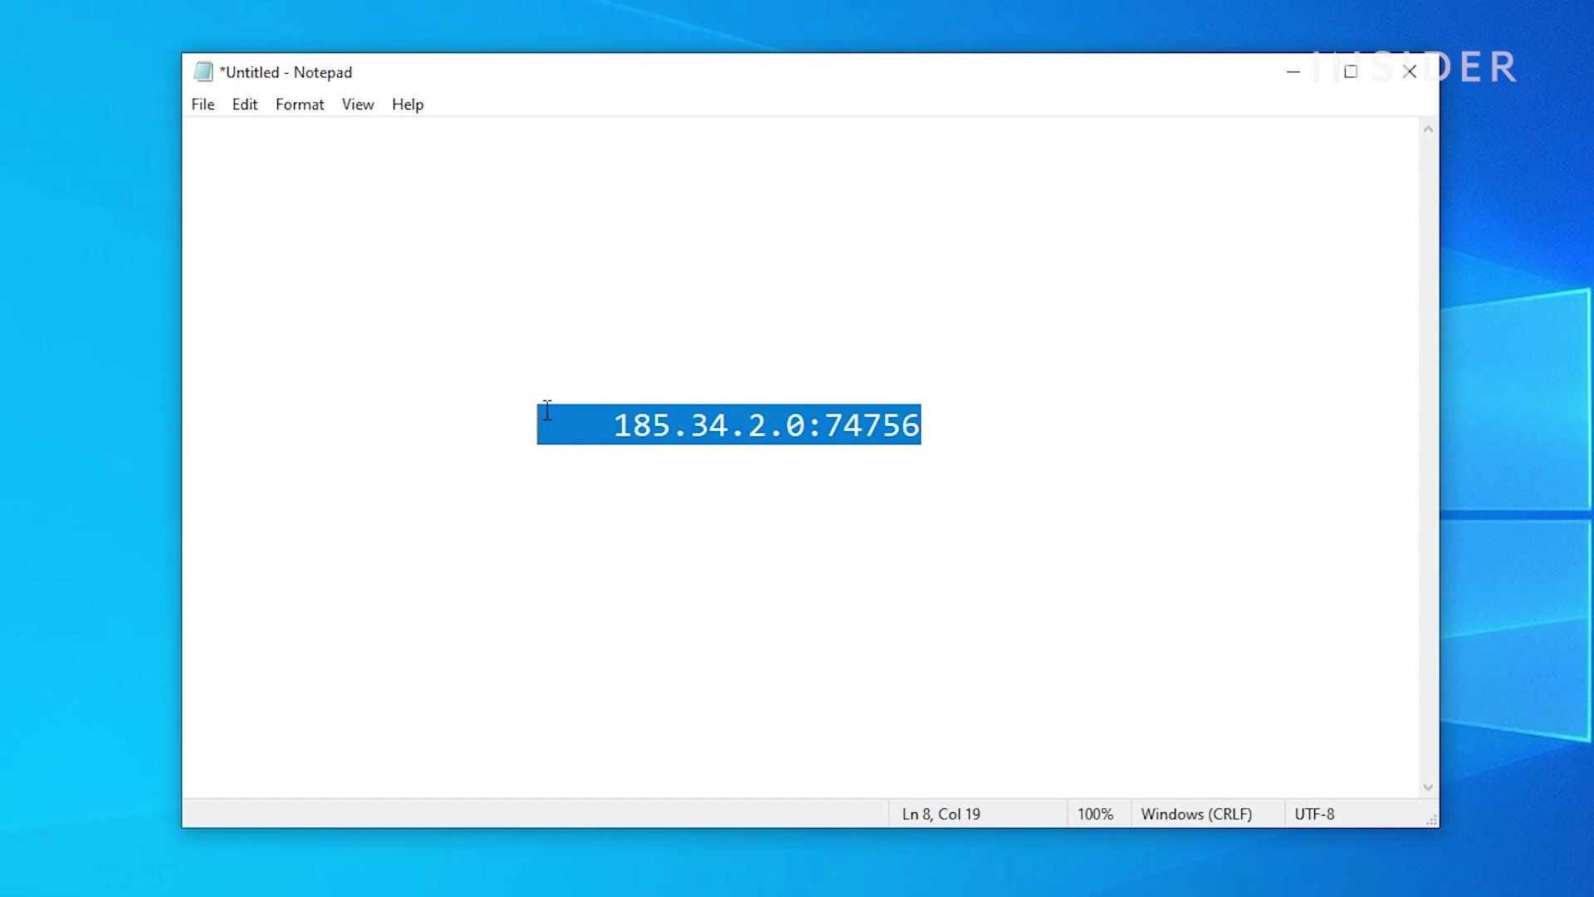
key("BackSpace")
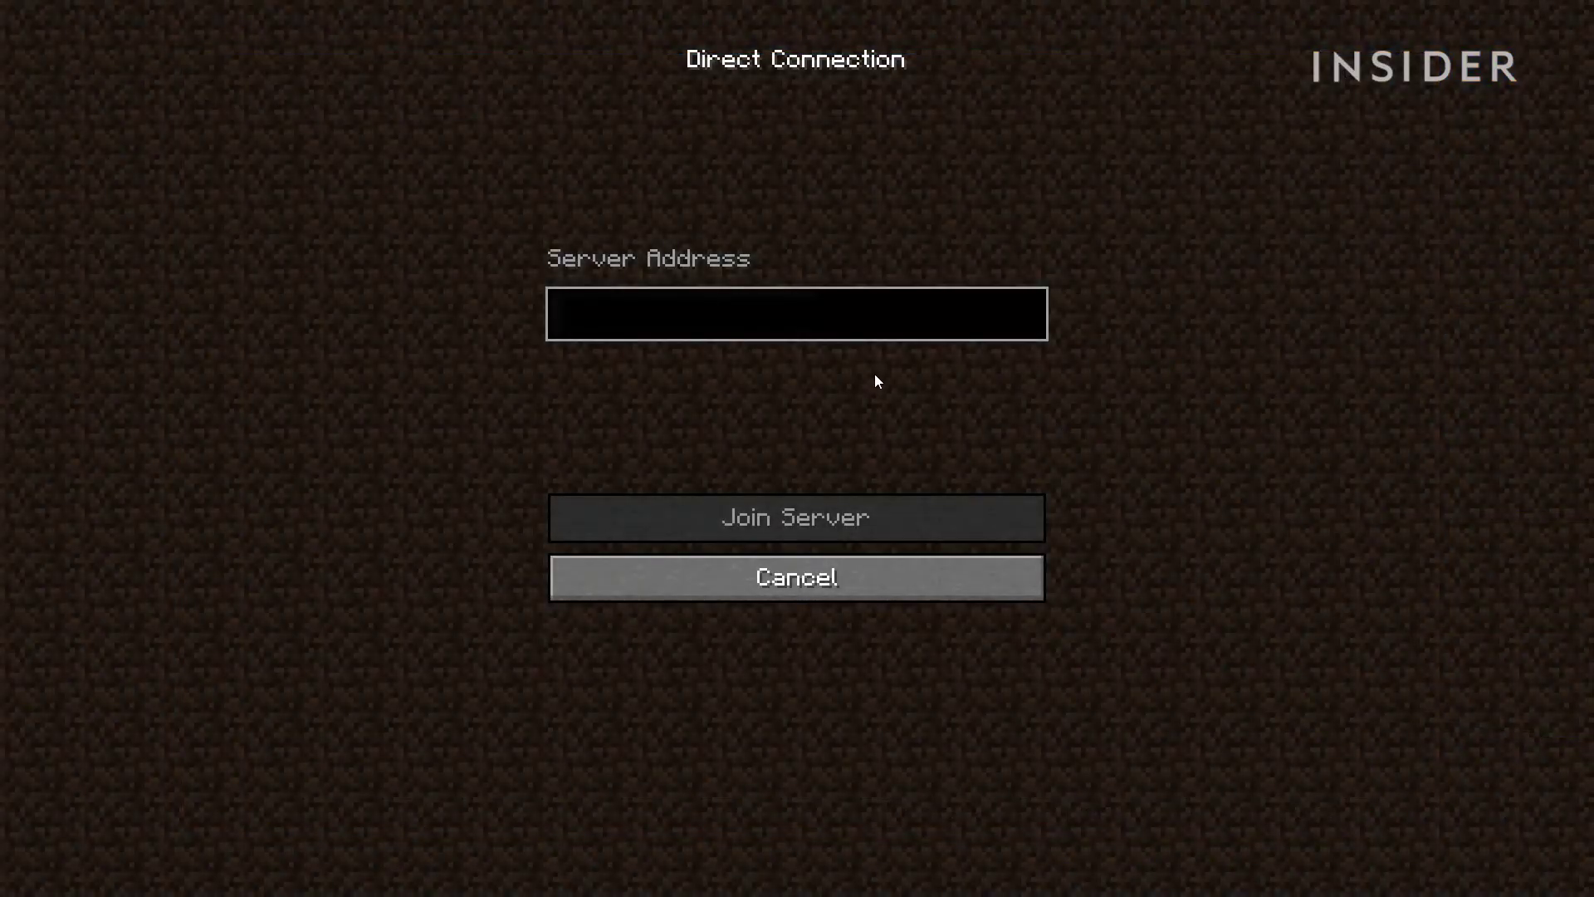
In Minecraft's Direct Connection screen, enter localhost as the server address and join the server
left_click(820, 332)
type("localhost")
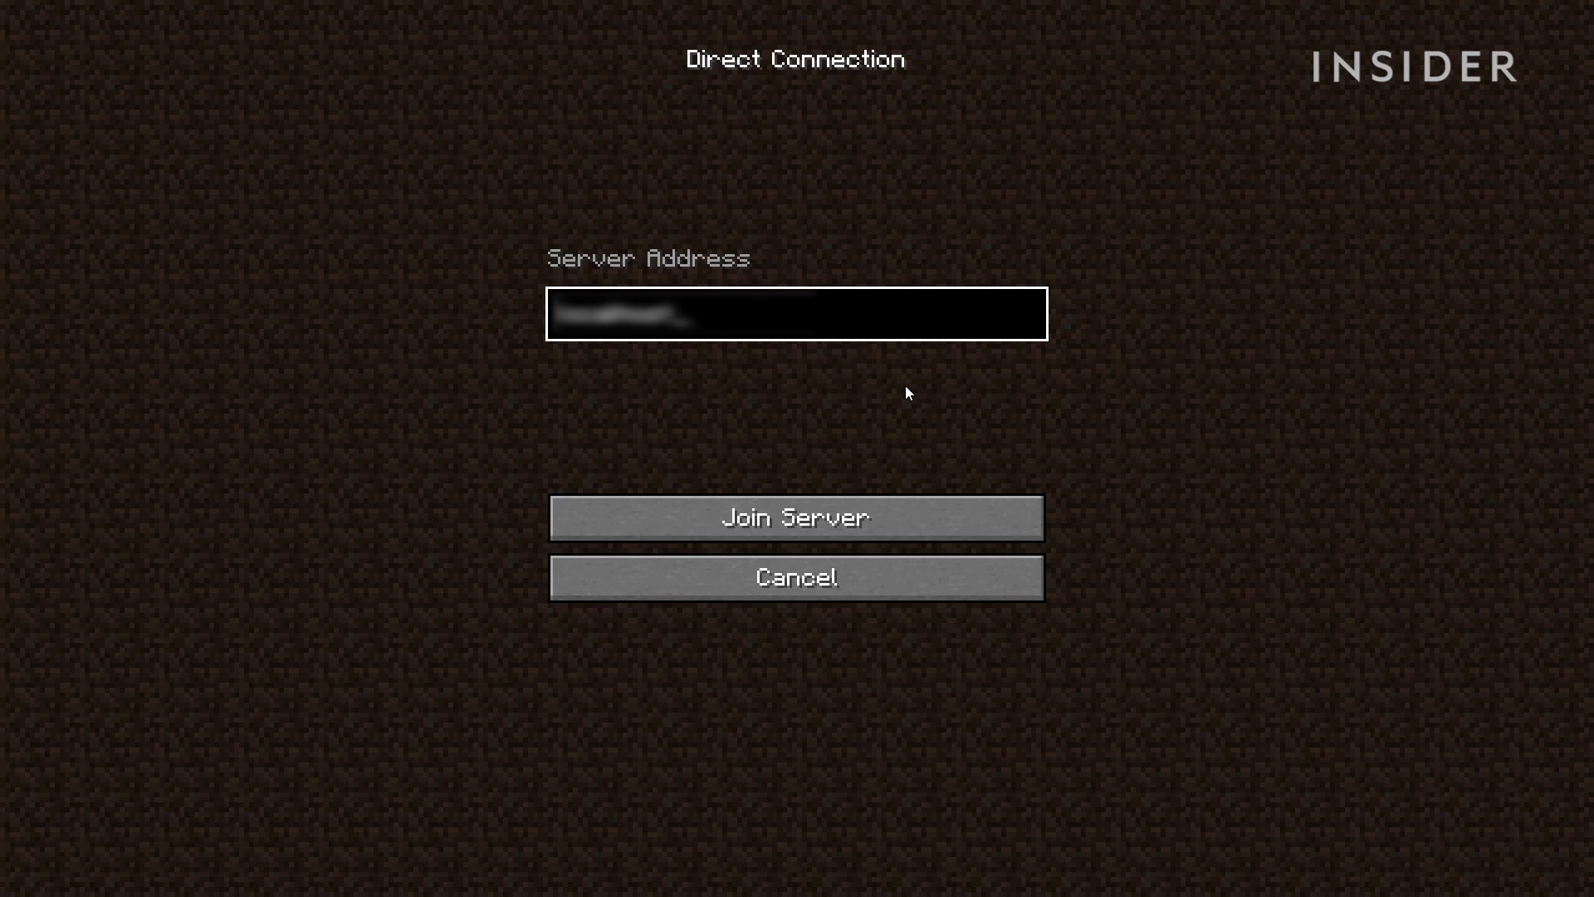
left_click(909, 524)
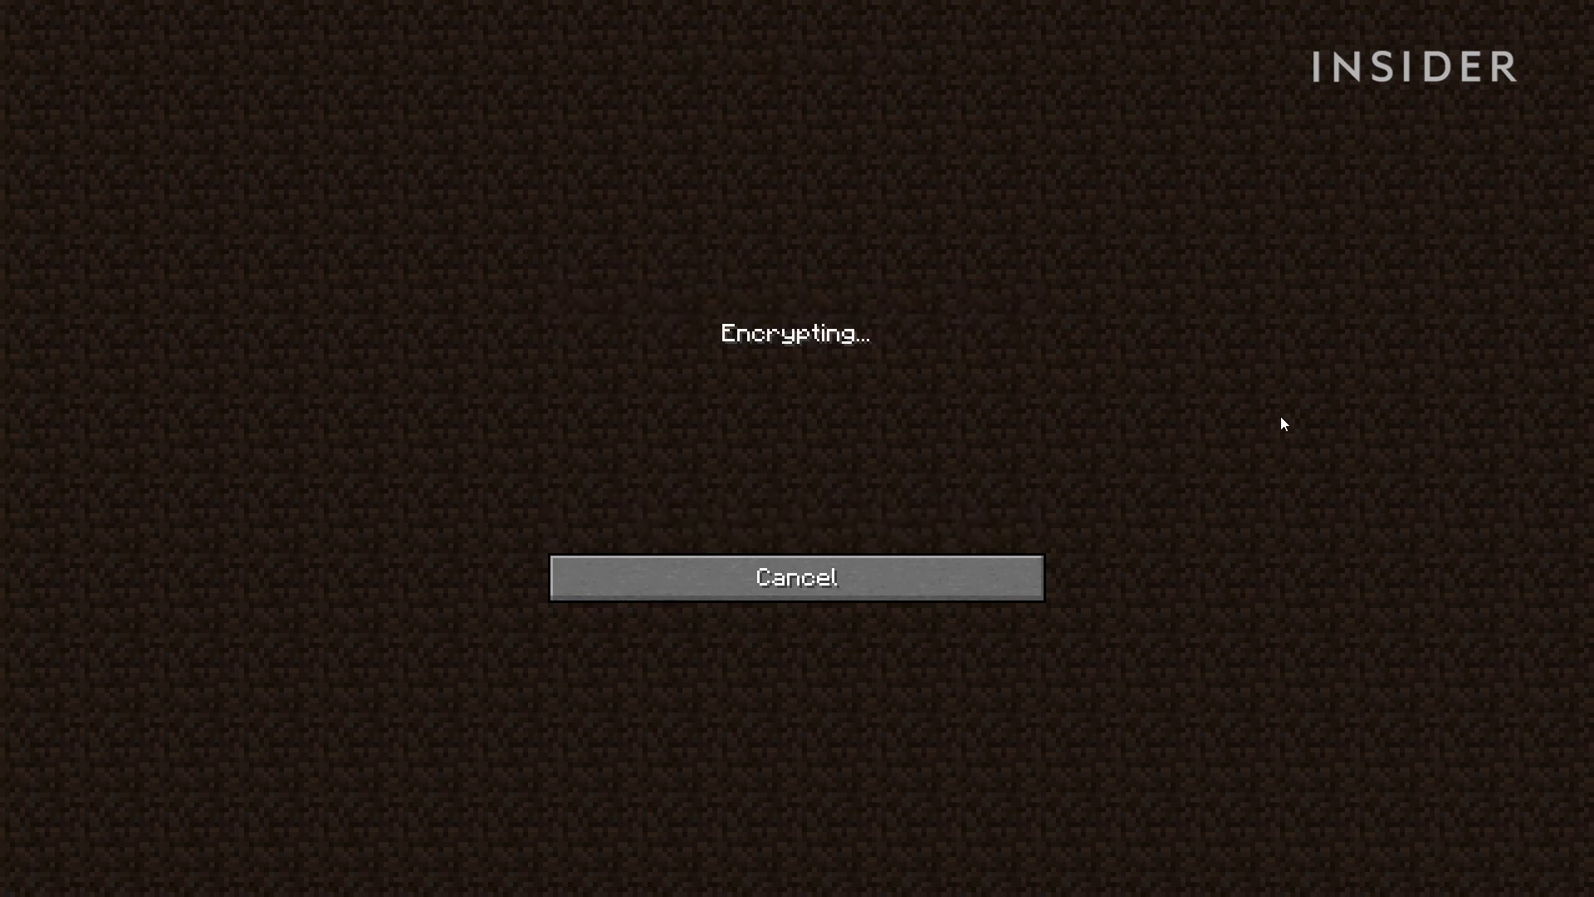